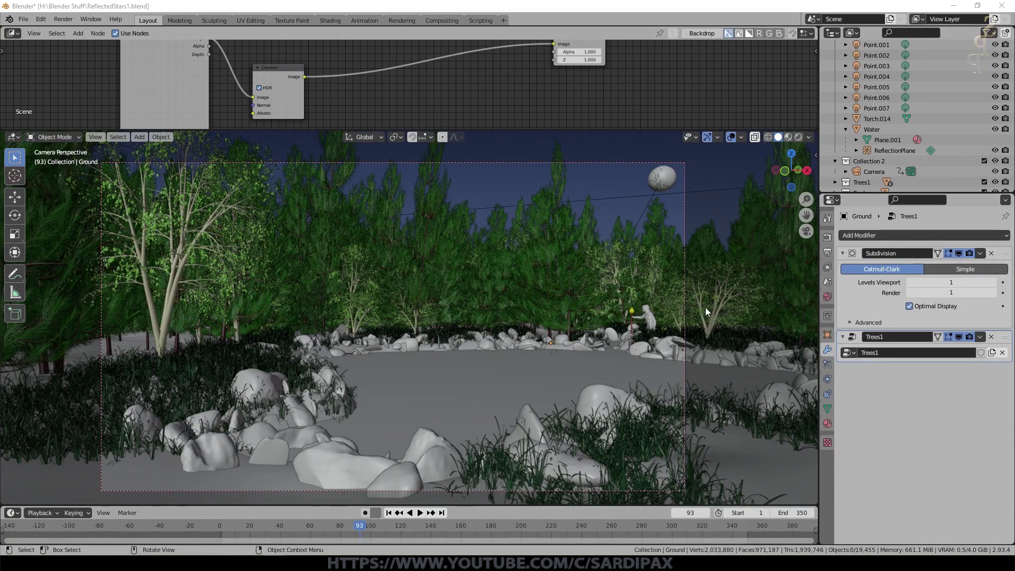
Examine the forest scene around the pond from above and from several angles
middle_drag(581, 299, 559, 319)
scroll(570, 320, down, 6)
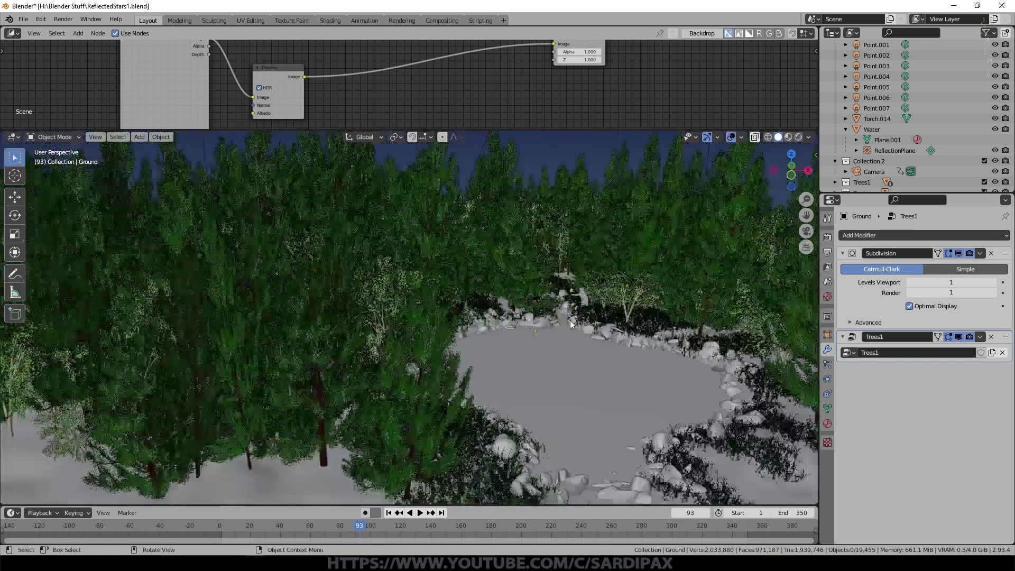
middle_drag(477, 319, 467, 350)
scroll(472, 365, down, 2)
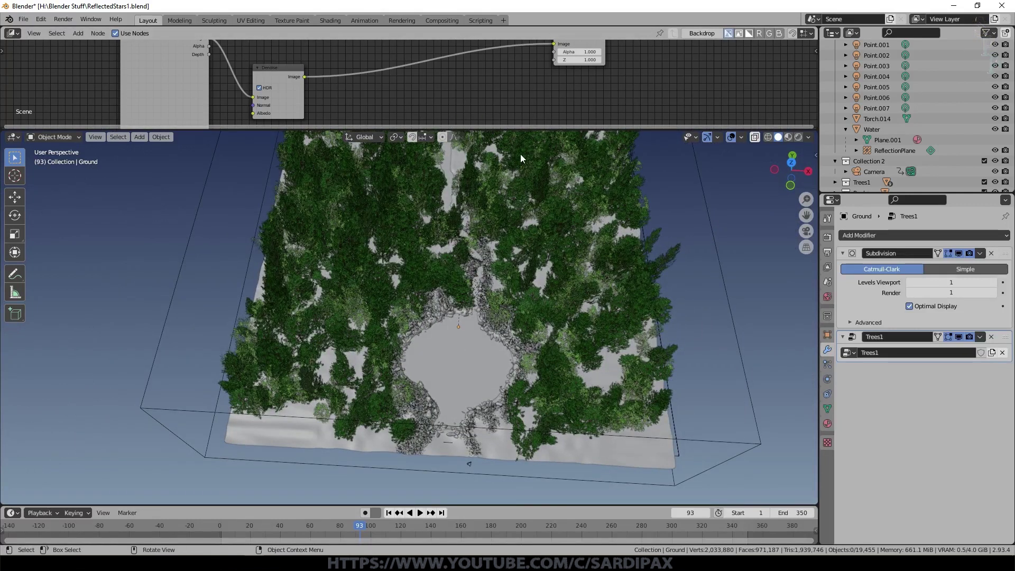
middle_drag(414, 450, 439, 440)
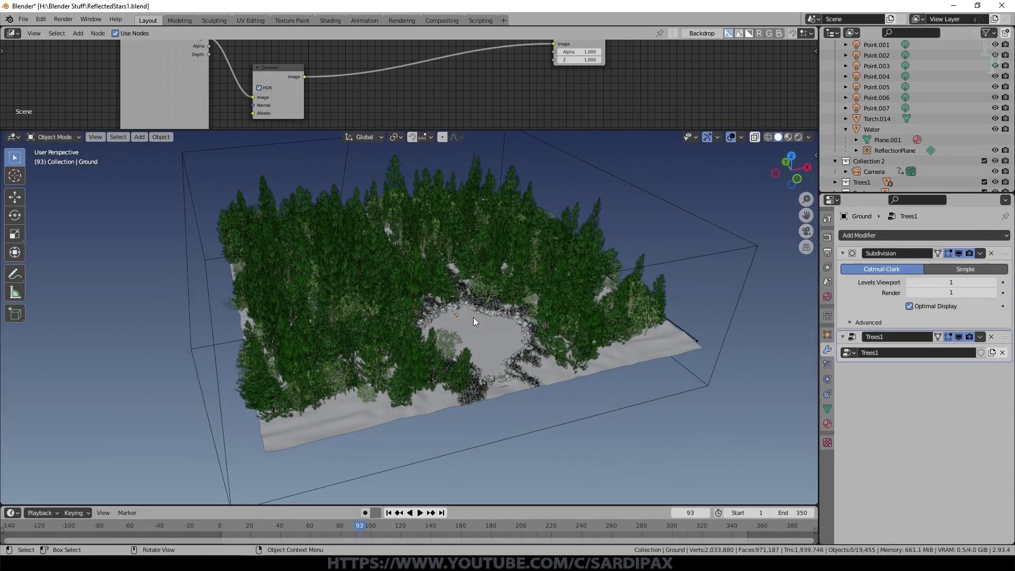
scroll(474, 317, up, 1)
middle_drag(533, 347, 572, 366)
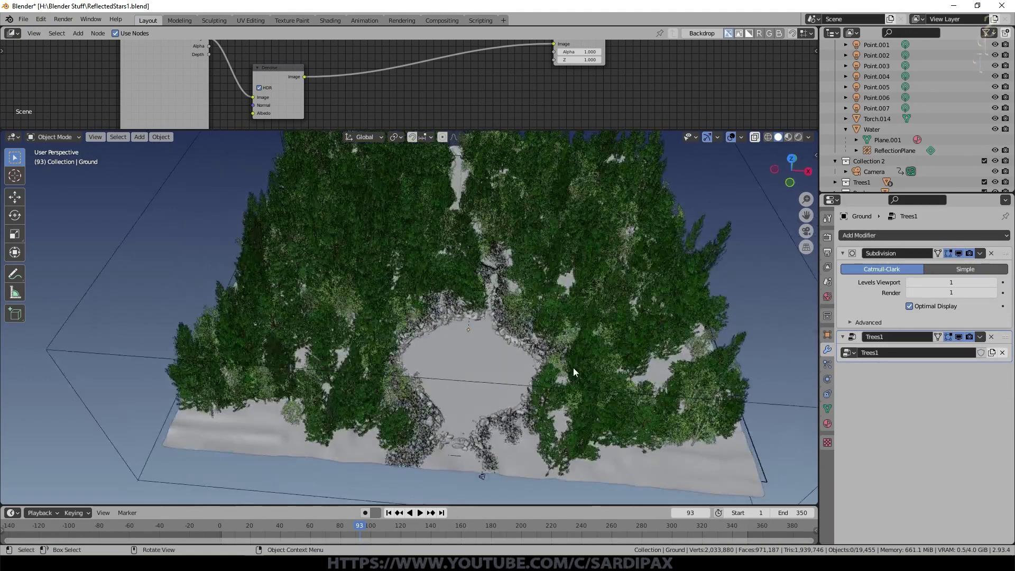
scroll(574, 368, up, 2)
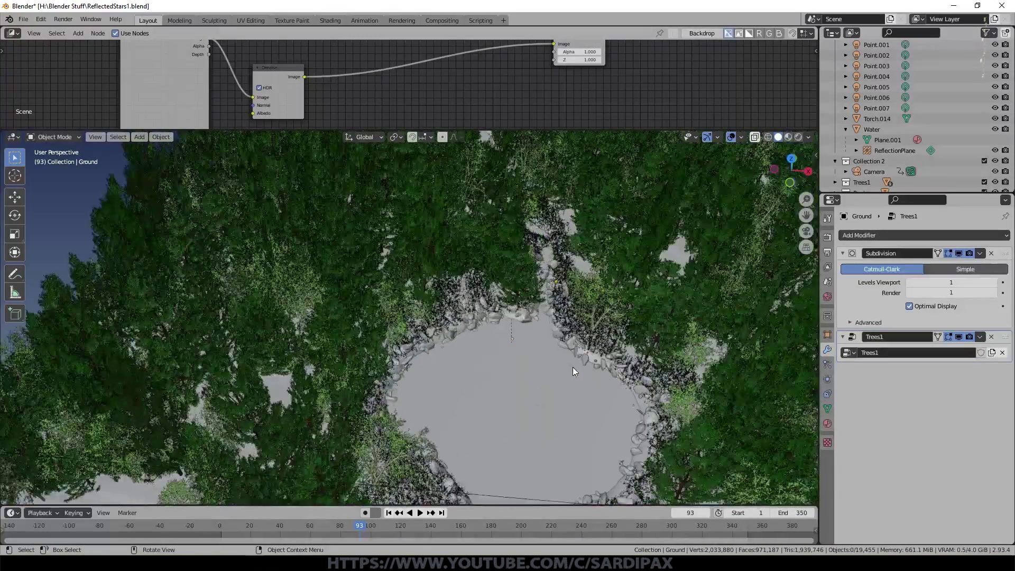
middle_drag(509, 410, 516, 385)
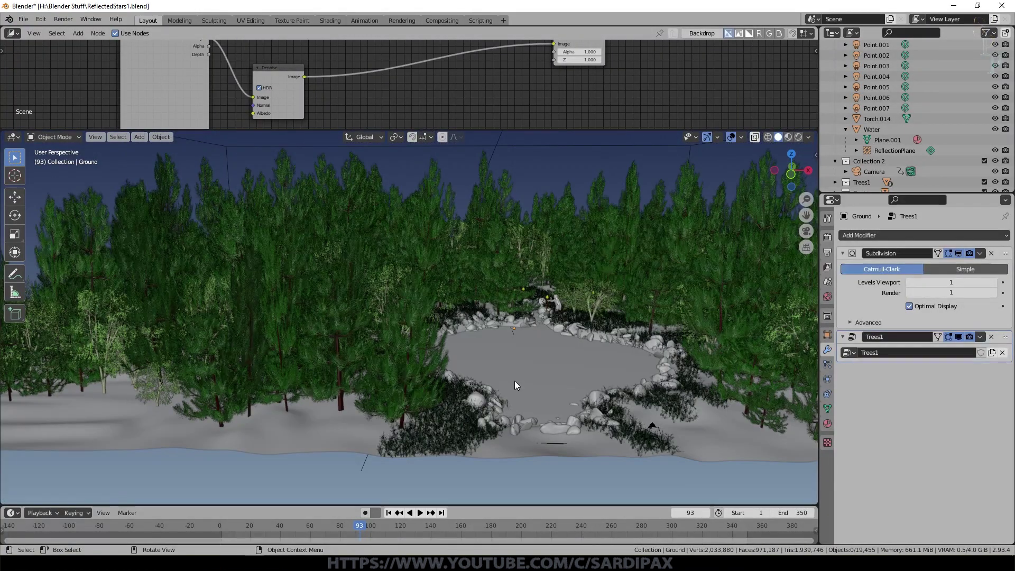
Turn off the Ground's Trees1 modifier in the viewport and inspect the source trees around Pine3.001
click(957, 337)
middle_drag(399, 350, 469, 343)
scroll(468, 344, down, 8)
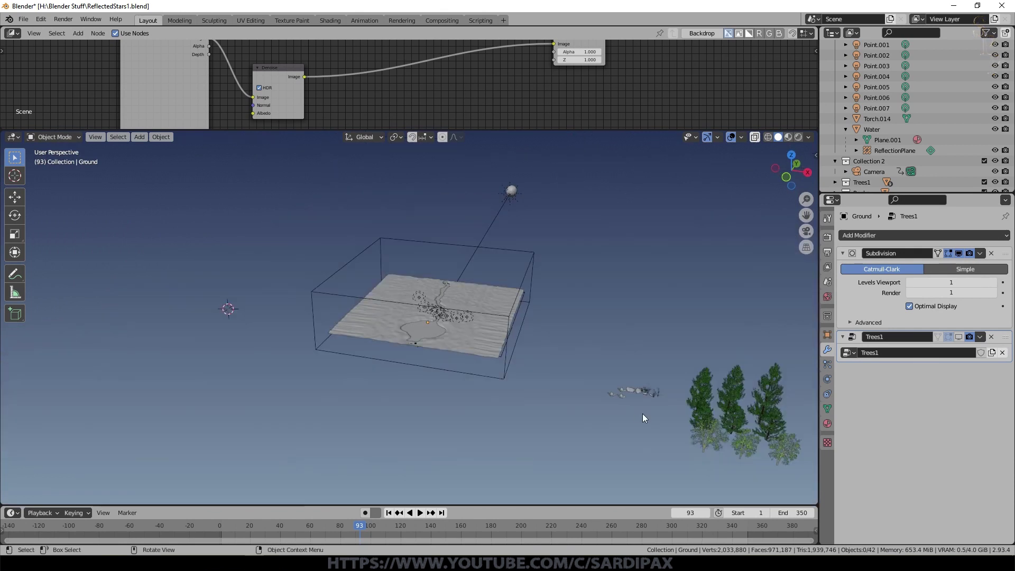
click(713, 384)
key(KP_Decimal)
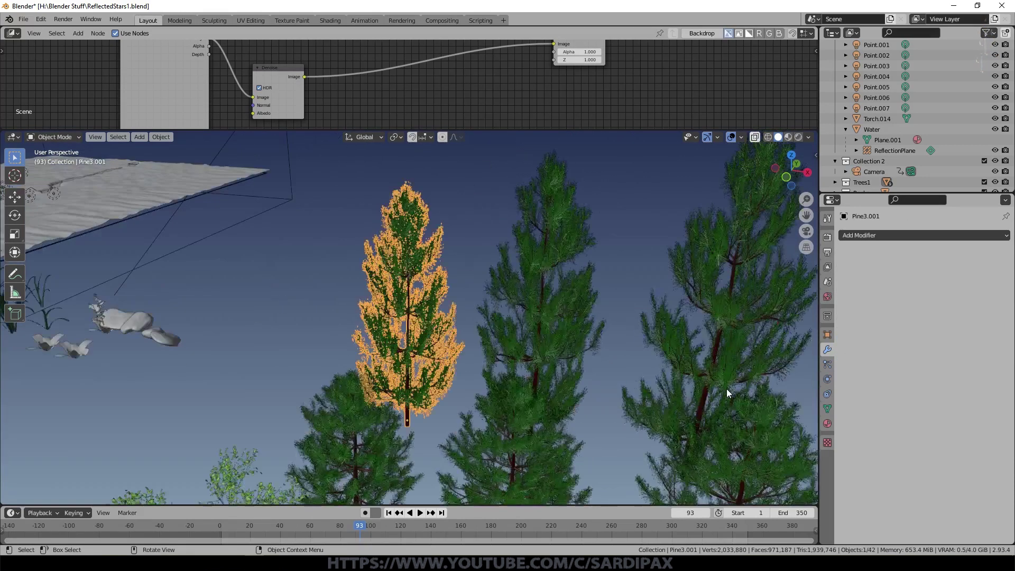
scroll(664, 379, down, 3)
middle_drag(446, 411, 516, 397)
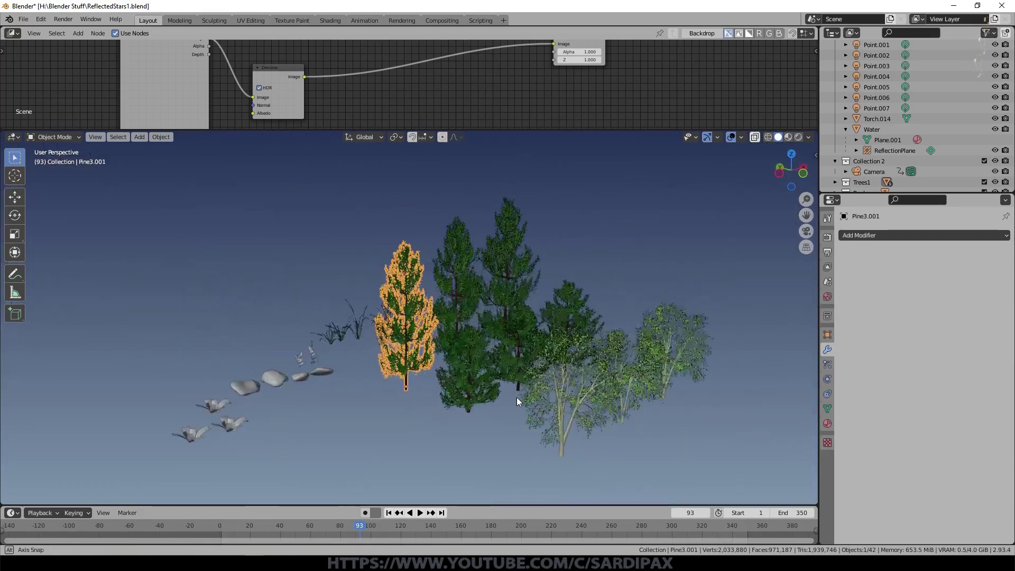
scroll(486, 379, up, 2)
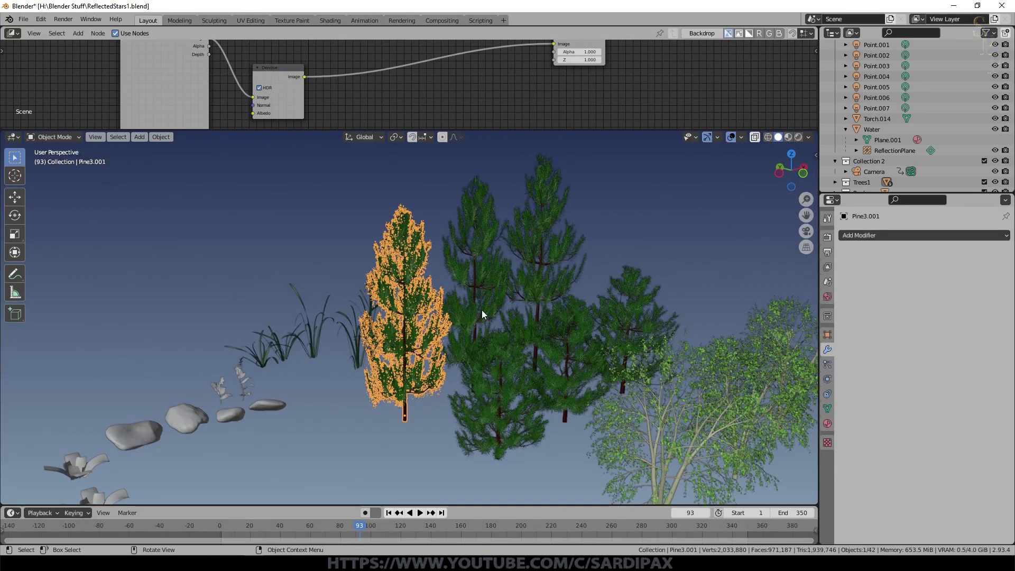
Search the add-ons in the preferences for "sapl" to check the sapling tree generator
click(41, 19)
click(74, 167)
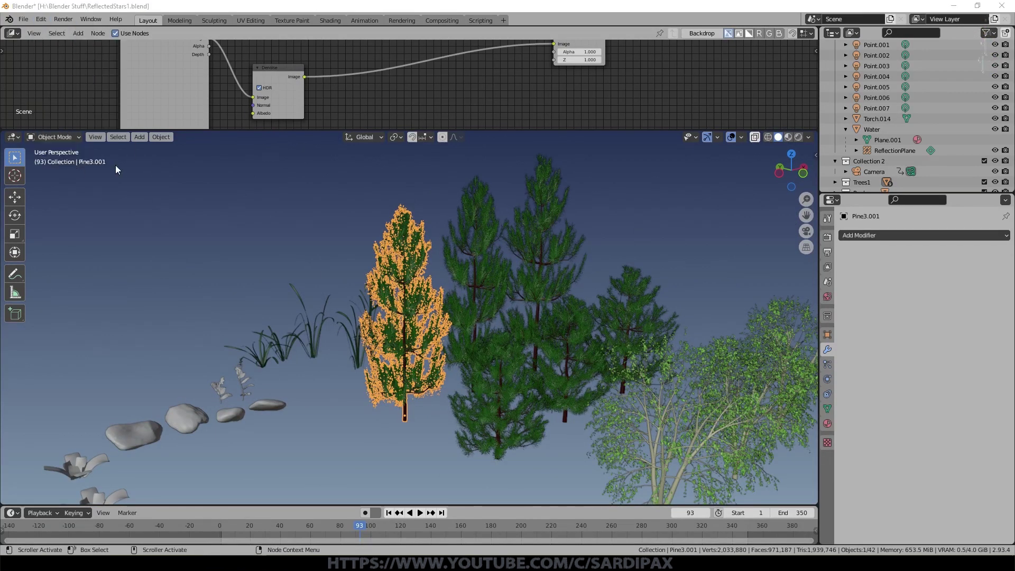
click(576, 210)
text(sapl)
click(432, 233)
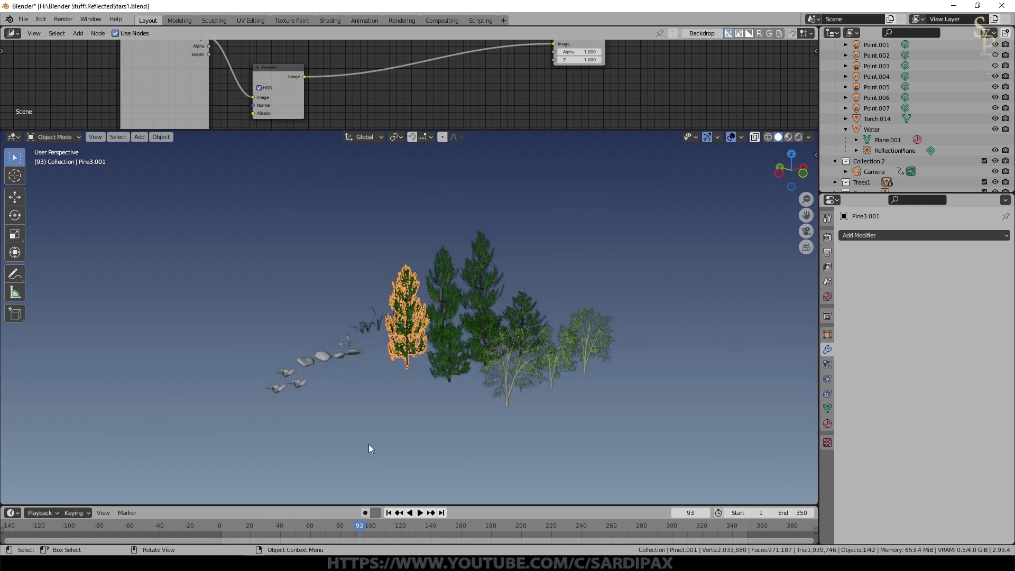
click(342, 385)
click(14, 176)
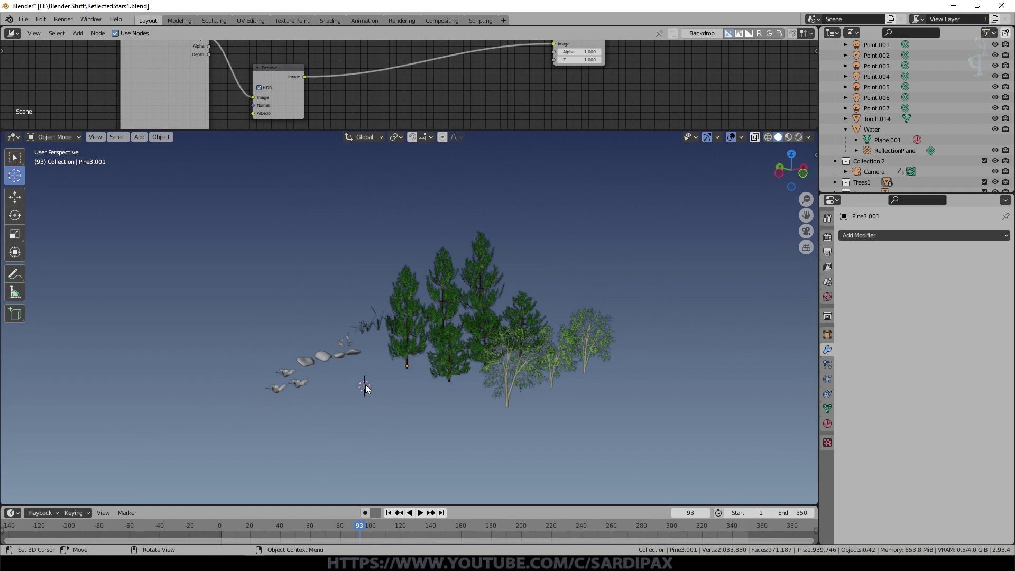
key(shift+a)
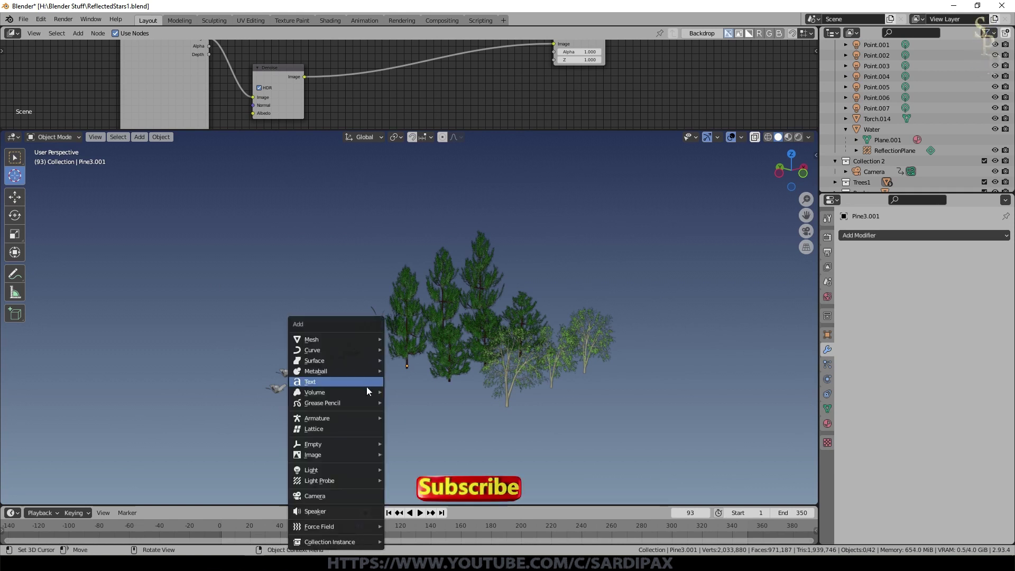
mouse_move(343, 360)
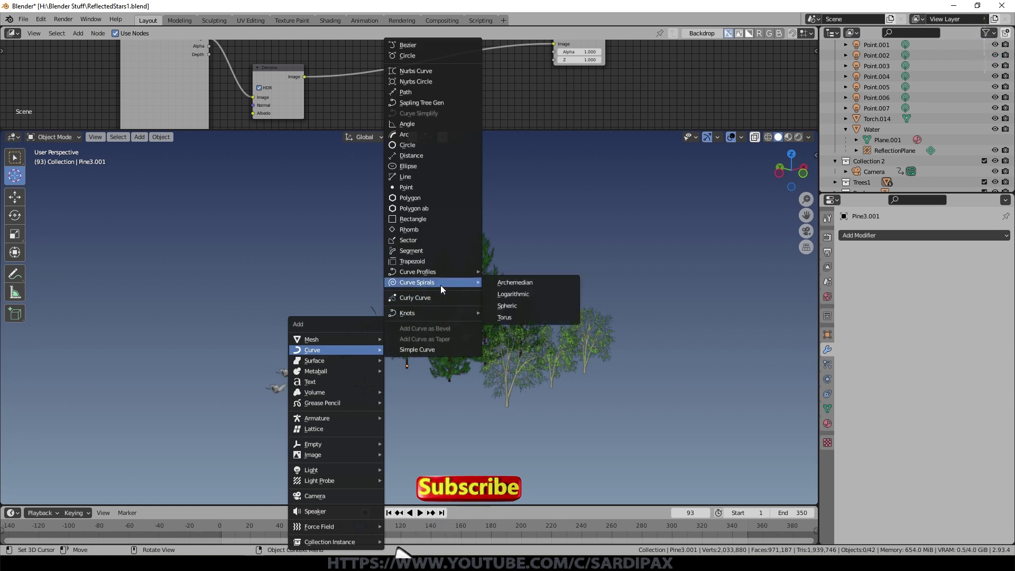
click(430, 106)
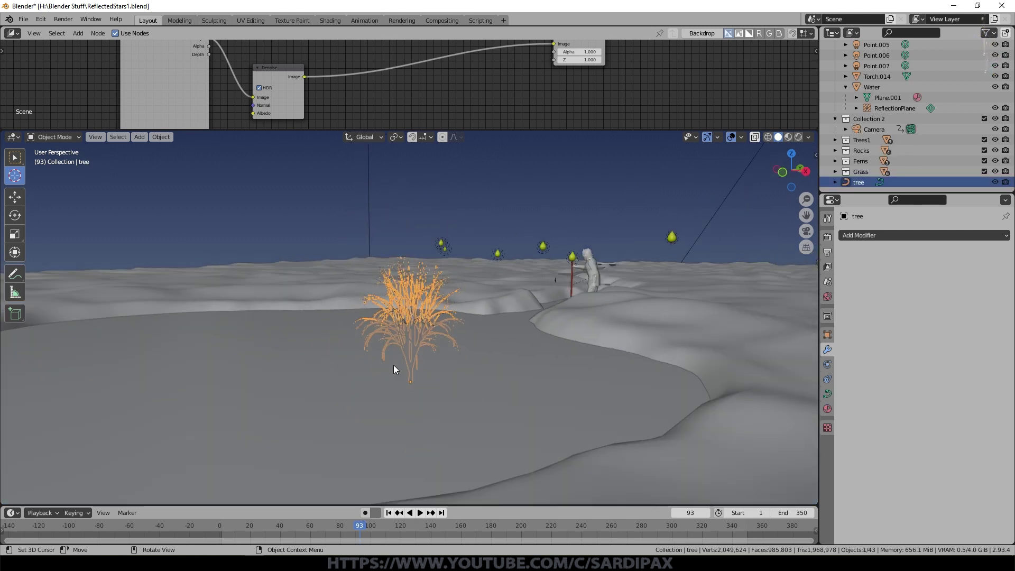
key(Delete)
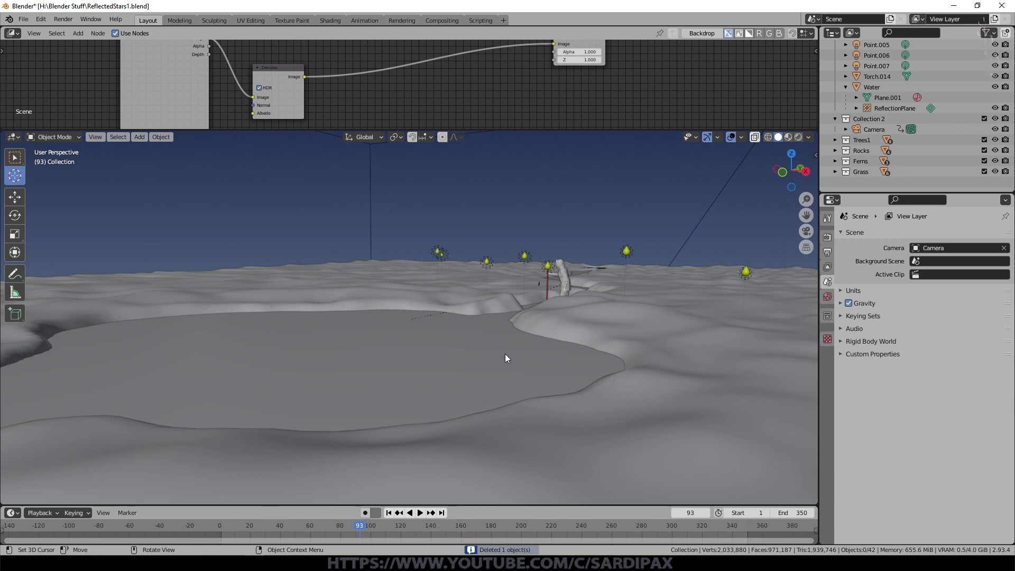
Add a Sapling Tree Gen curve and load the small_pine preset for it
key(shift+a)
click(585, 104)
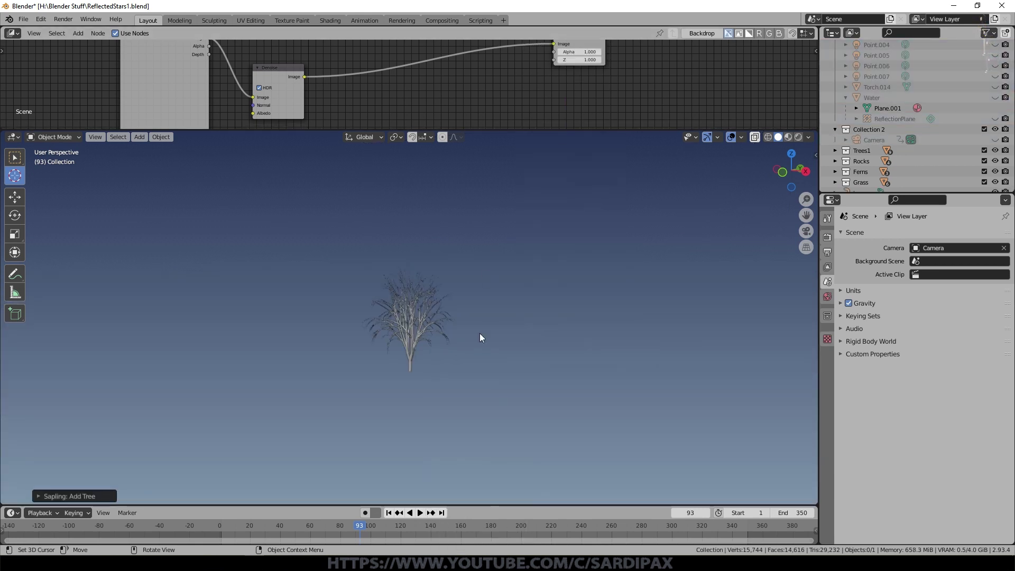
click(38, 496)
middle_drag(243, 361, 255, 365)
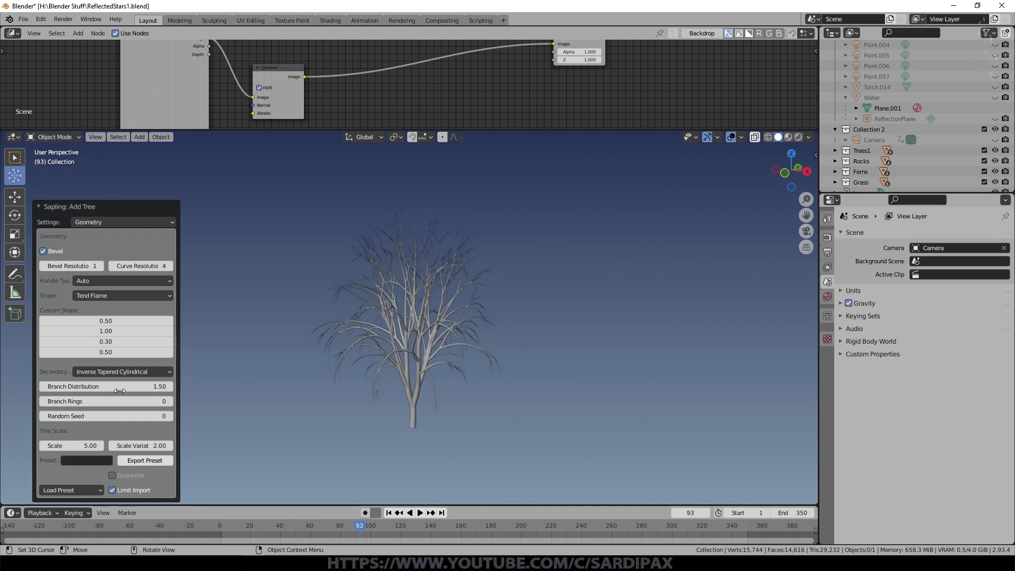
click(99, 491)
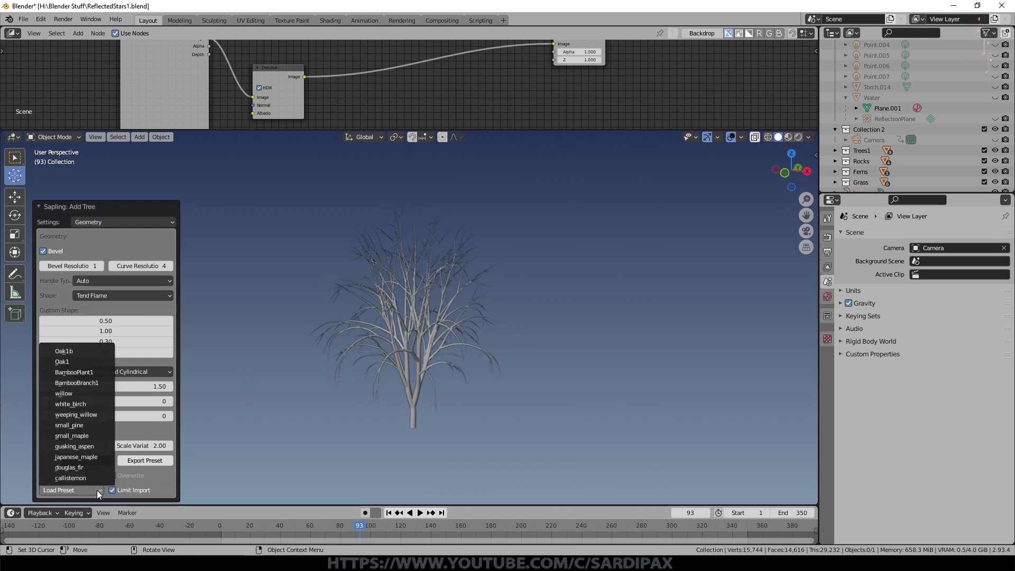
click(77, 425)
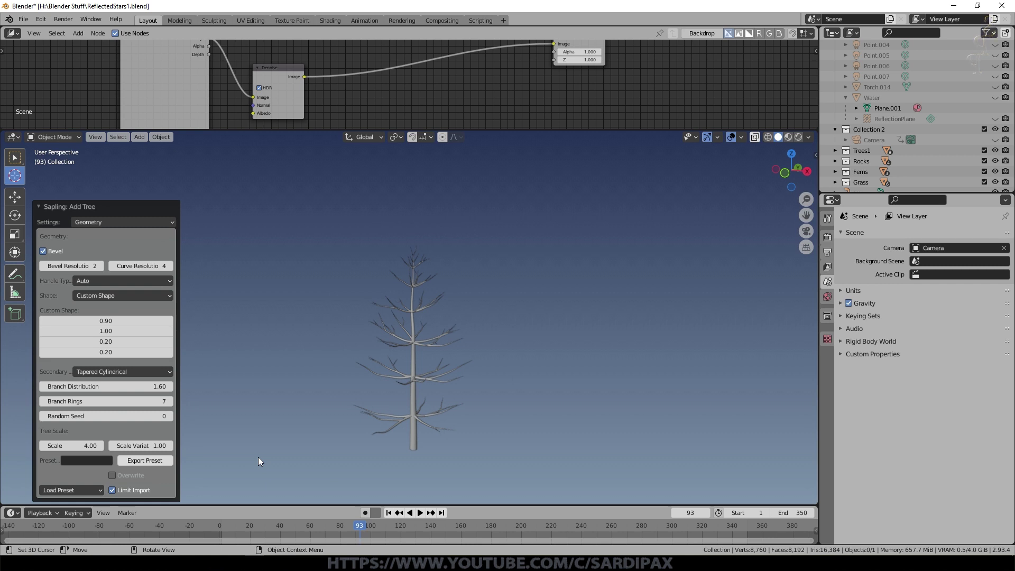
Show leaves on the small pine and set their Leaf Scale to 0.29
scroll(407, 430, up, 2)
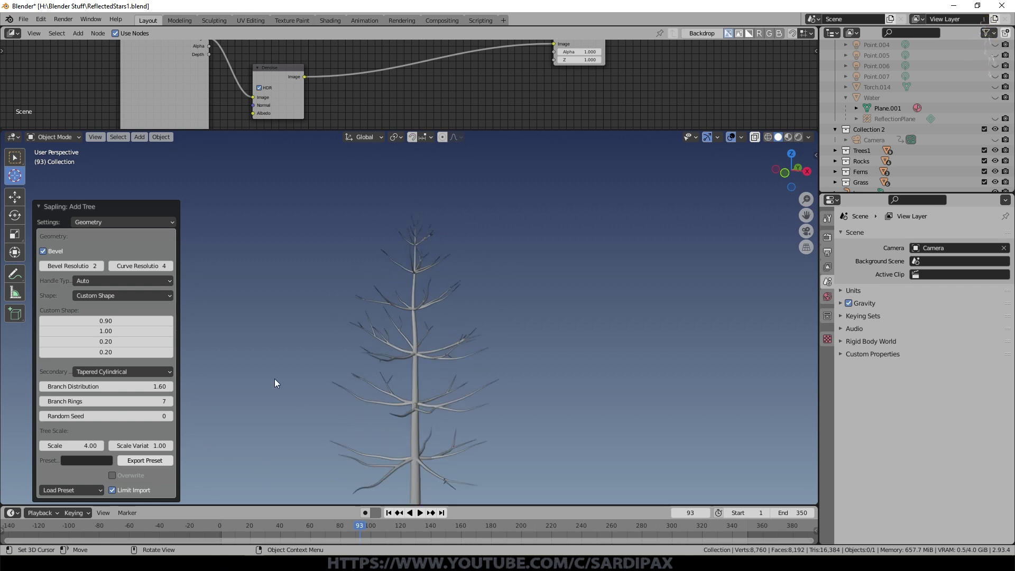
click(122, 222)
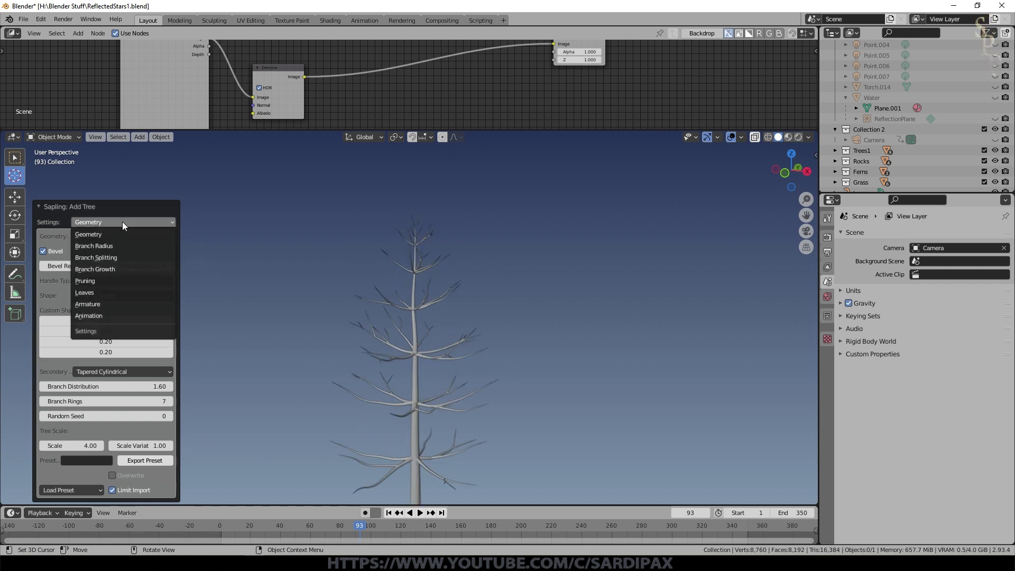
click(104, 292)
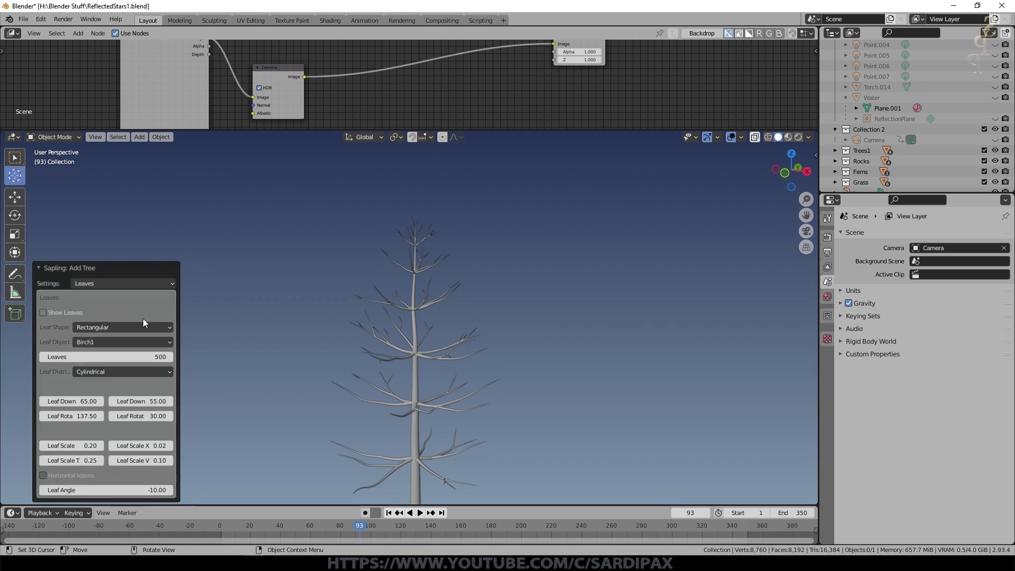
middle_drag(370, 362, 403, 365)
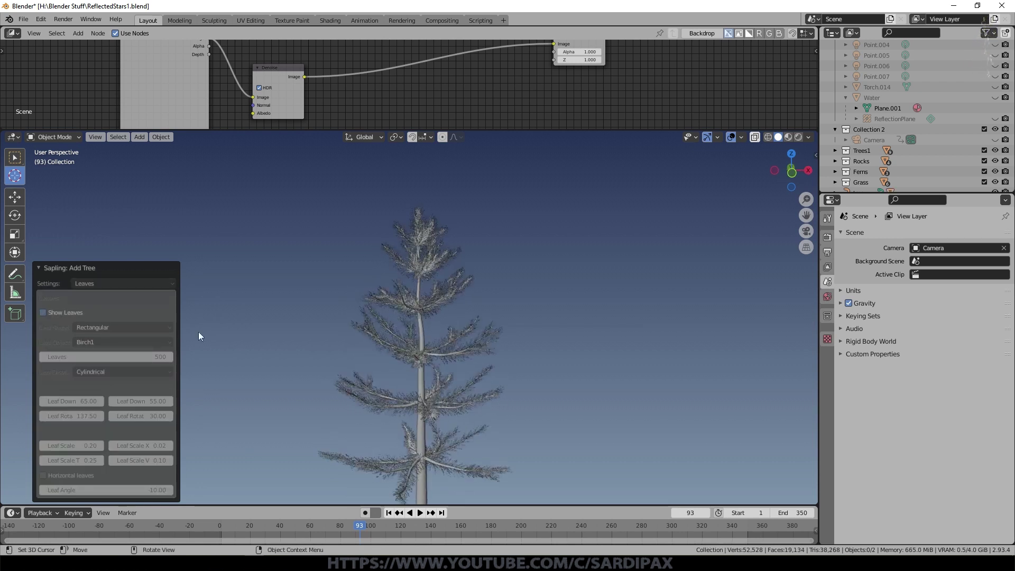
click(102, 446)
click(100, 445)
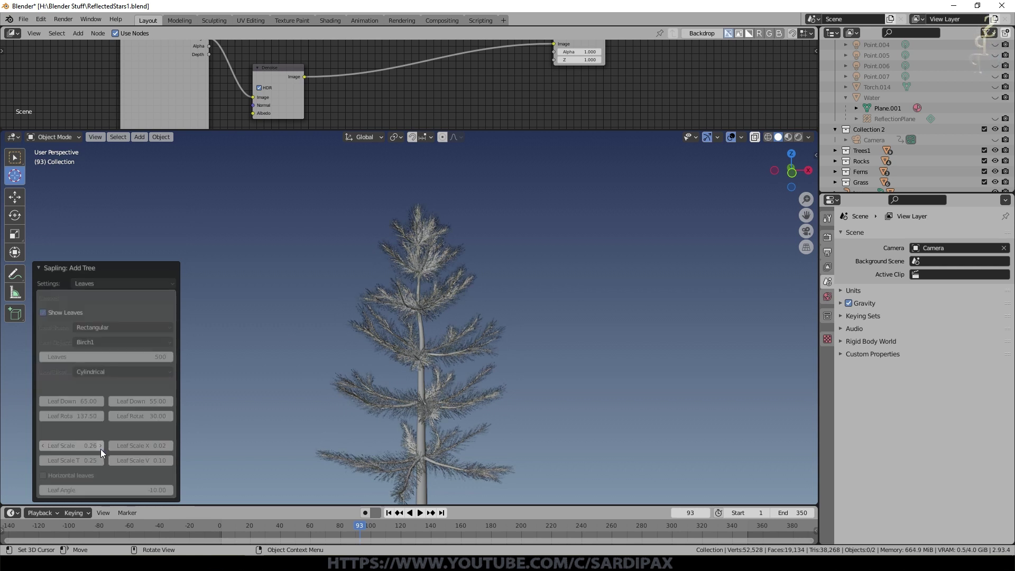
click(103, 446)
Set the tree's Branch Distribution to 1.00 in the geometry settings
click(129, 285)
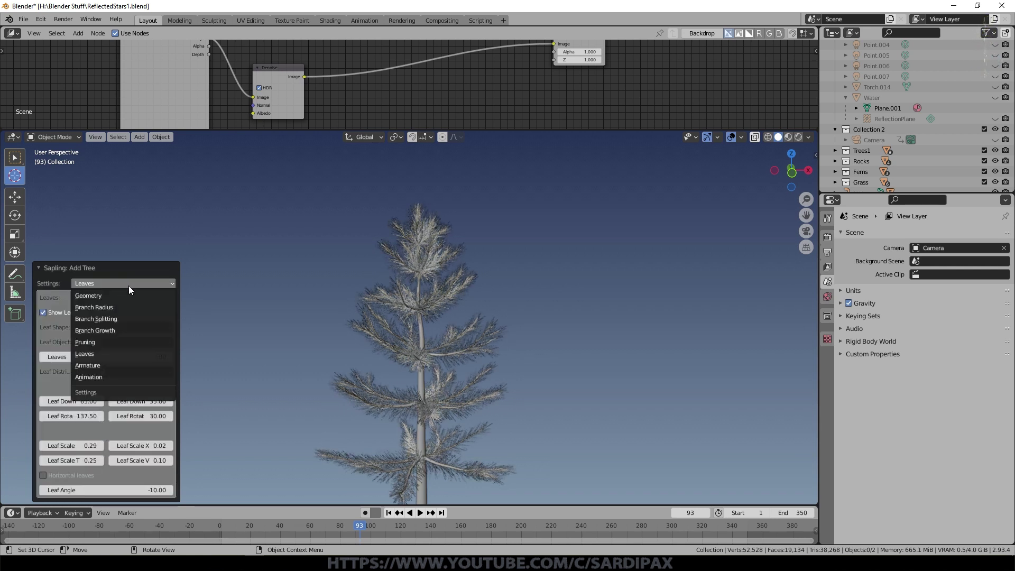
click(124, 296)
click(131, 386)
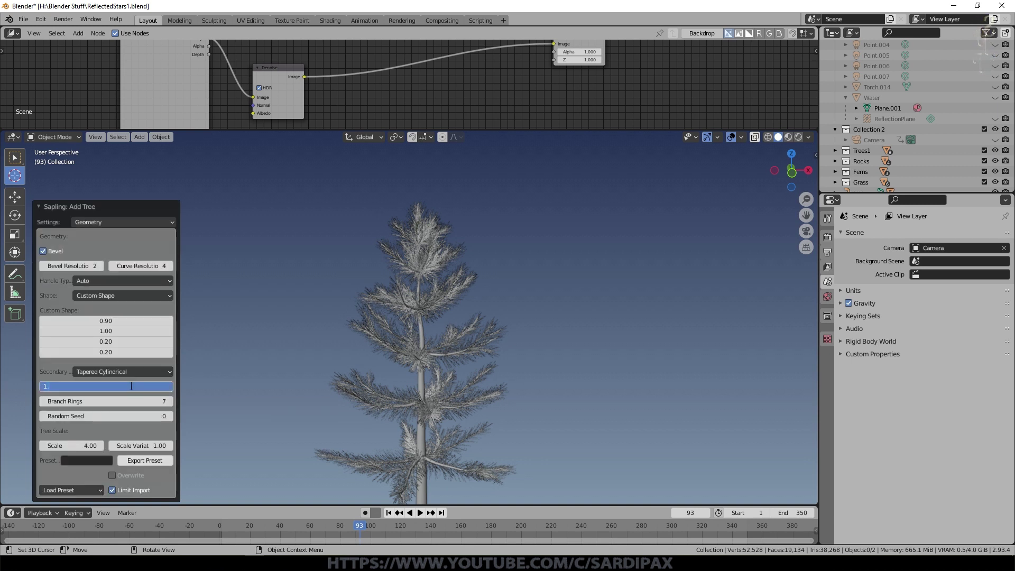
key(Return)
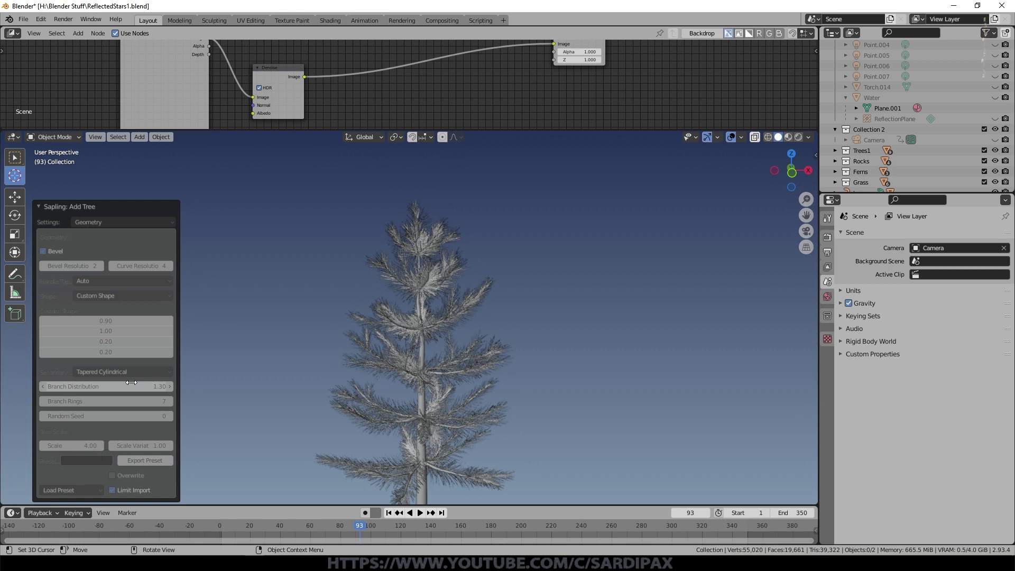
drag(139, 385, 134, 385)
middle_drag(376, 400, 429, 396)
scroll(426, 395, up, 1)
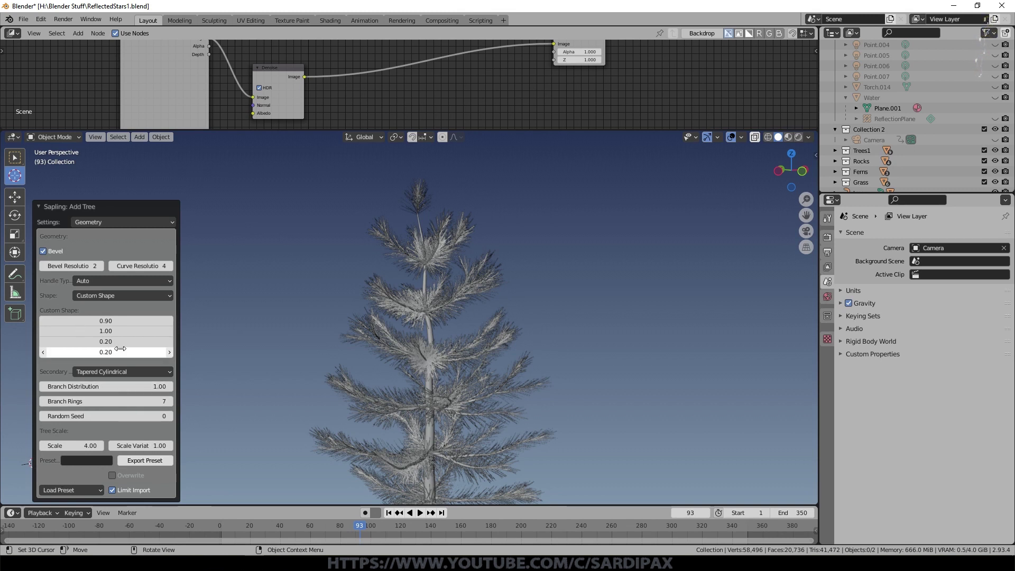
Set the tree's Random Seed to 2 and collapse the tree generator settings
click(168, 416)
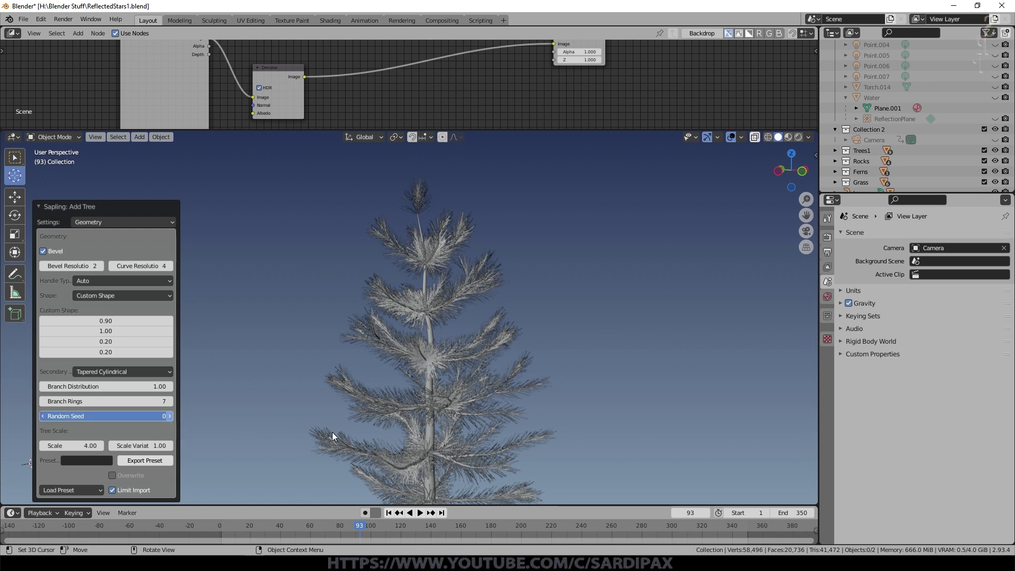
scroll(384, 367, down, 4)
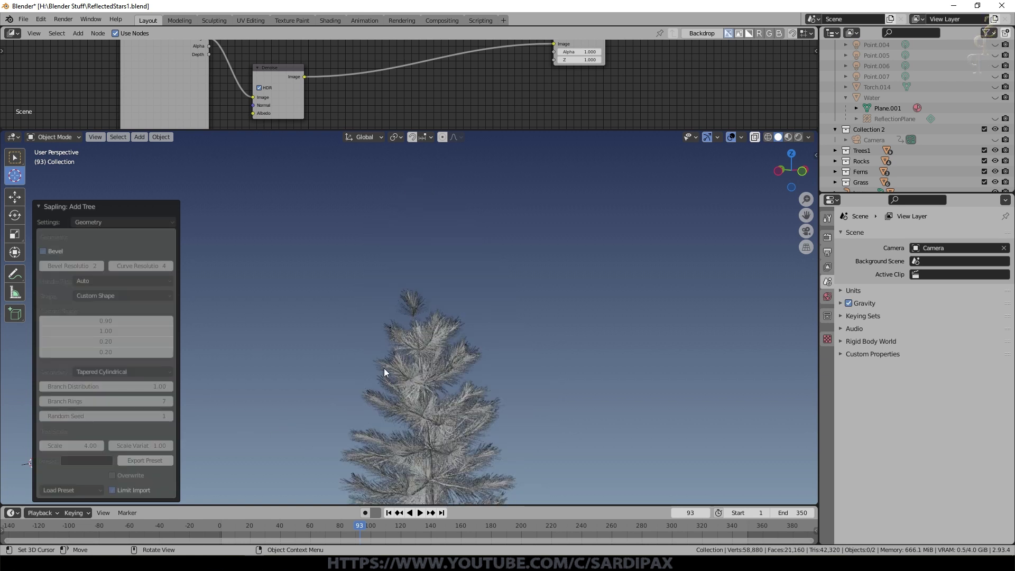
click(170, 416)
middle_drag(356, 415, 337, 393)
scroll(337, 394, up, 1)
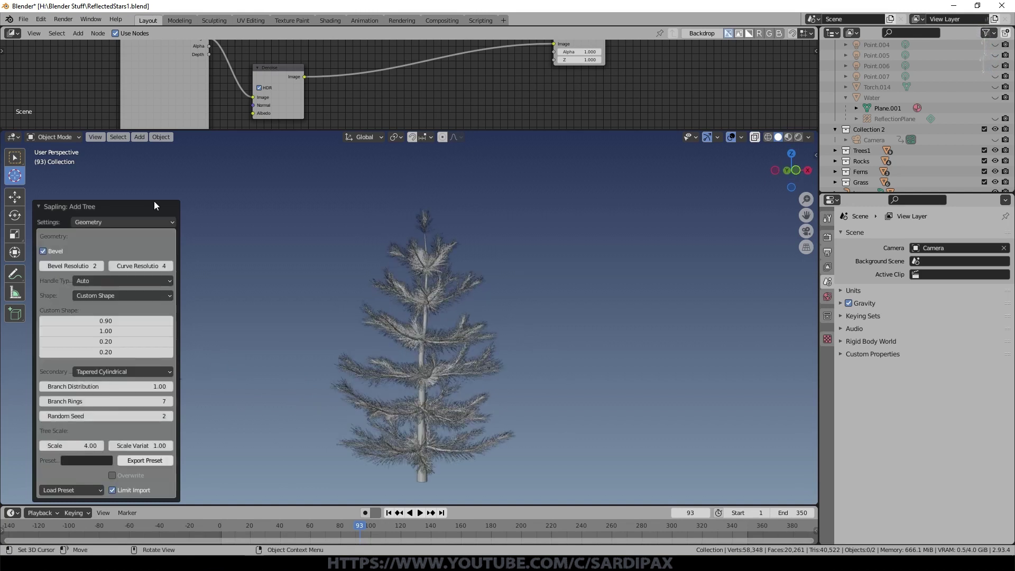
click(42, 206)
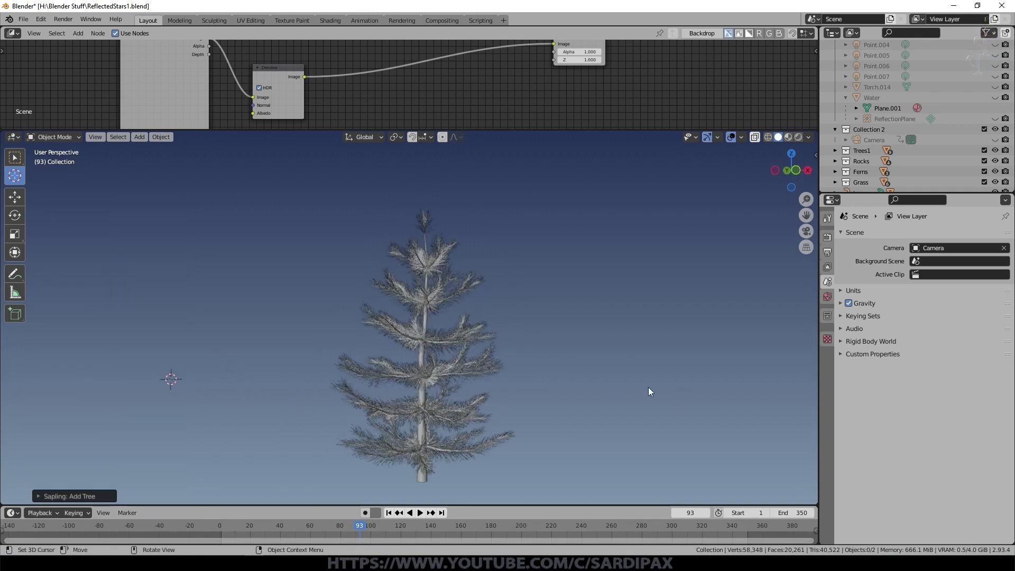
Select the generated tree's trunk and branch curve with the selection tool
right_click(421, 413)
click(16, 162)
click(421, 426)
scroll(489, 411, up, 2)
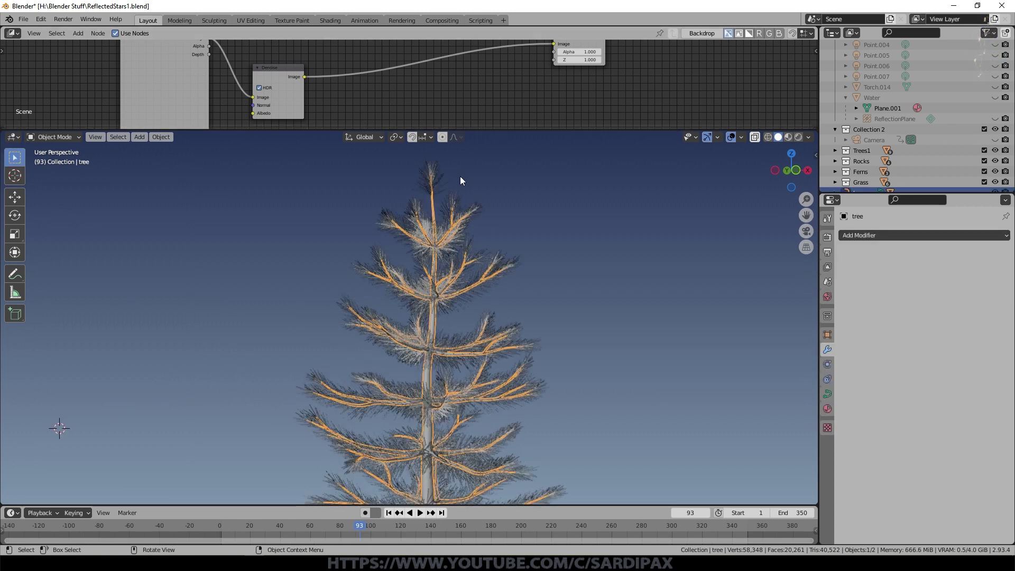
Assign the existing PineBark material to the tree's trunk and branches
click(827, 408)
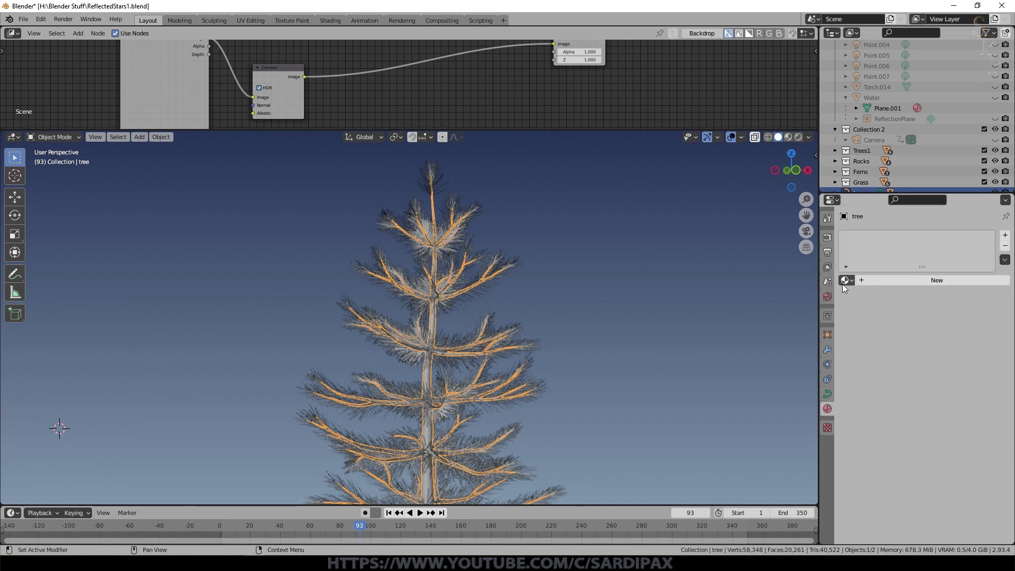
click(845, 280)
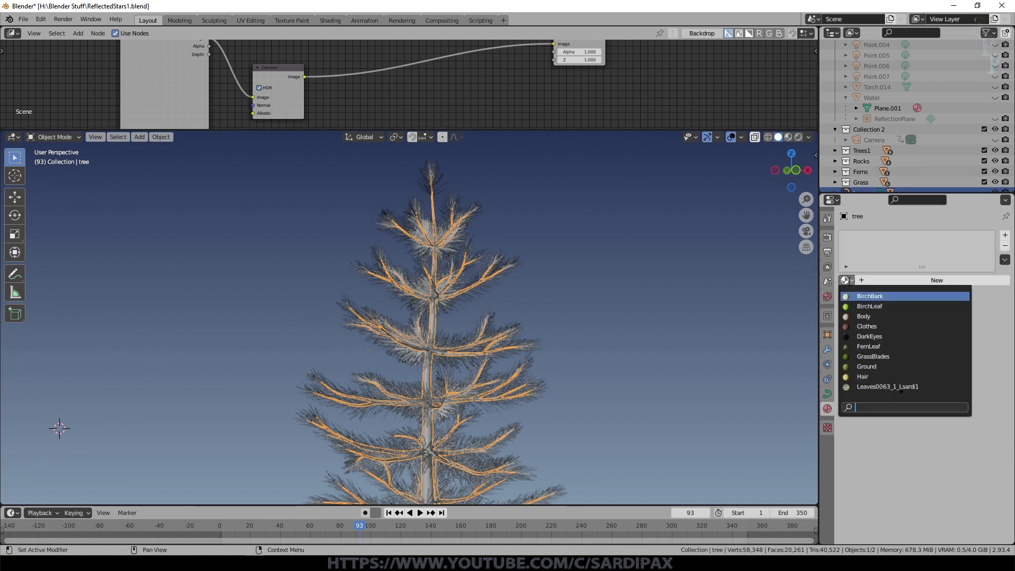
scroll(878, 362, down, 10)
click(877, 356)
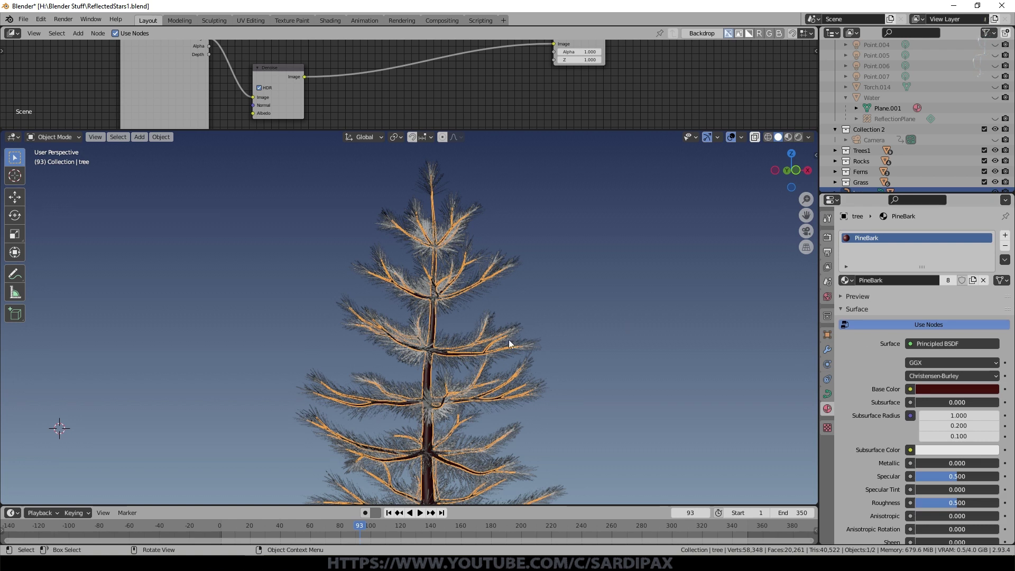
scroll(486, 343, up, 4)
scroll(903, 406, down, 4)
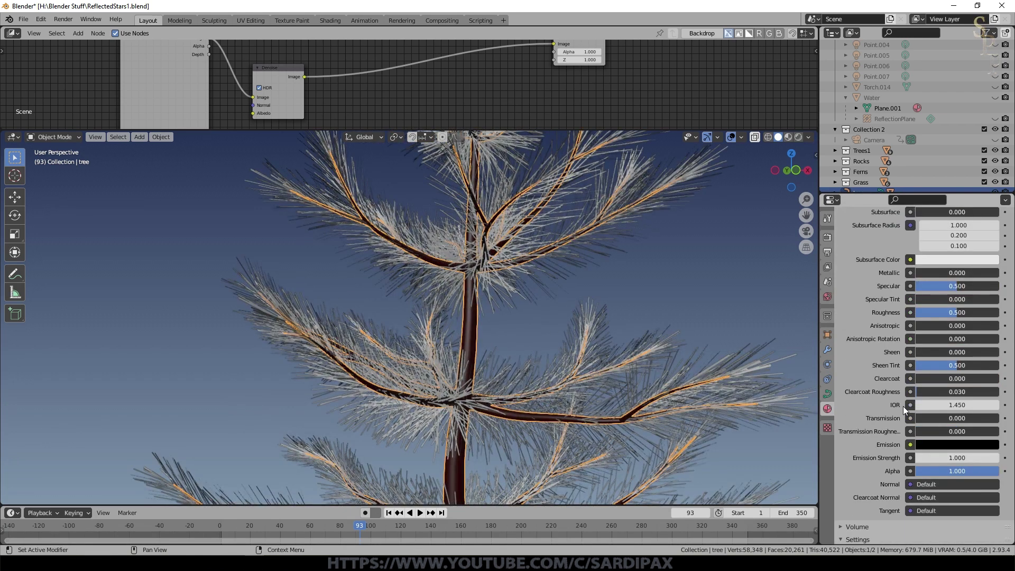
scroll(900, 407, up, 4)
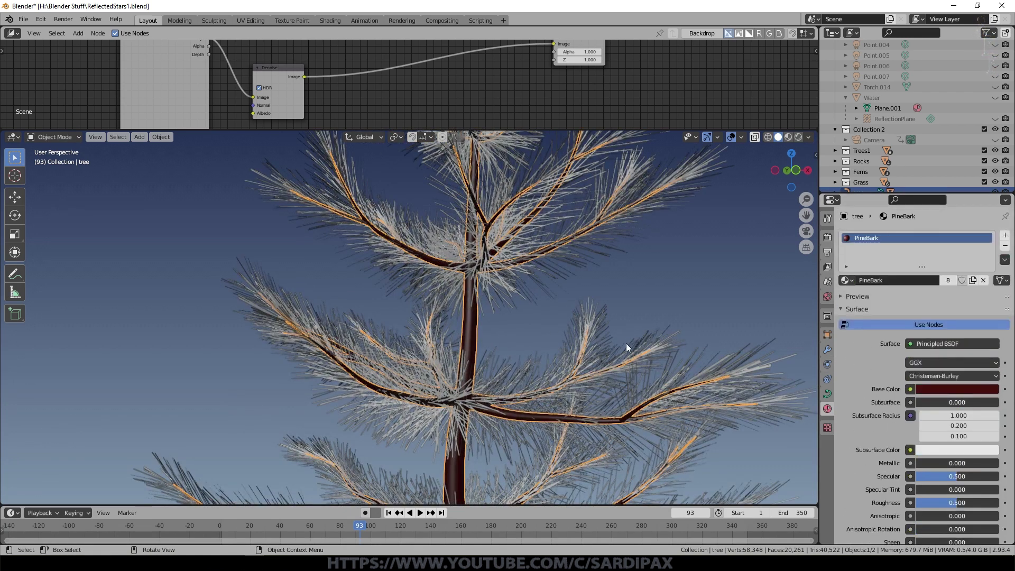
Assign the existing PineNeedles material to the tree's leaves object
click(584, 332)
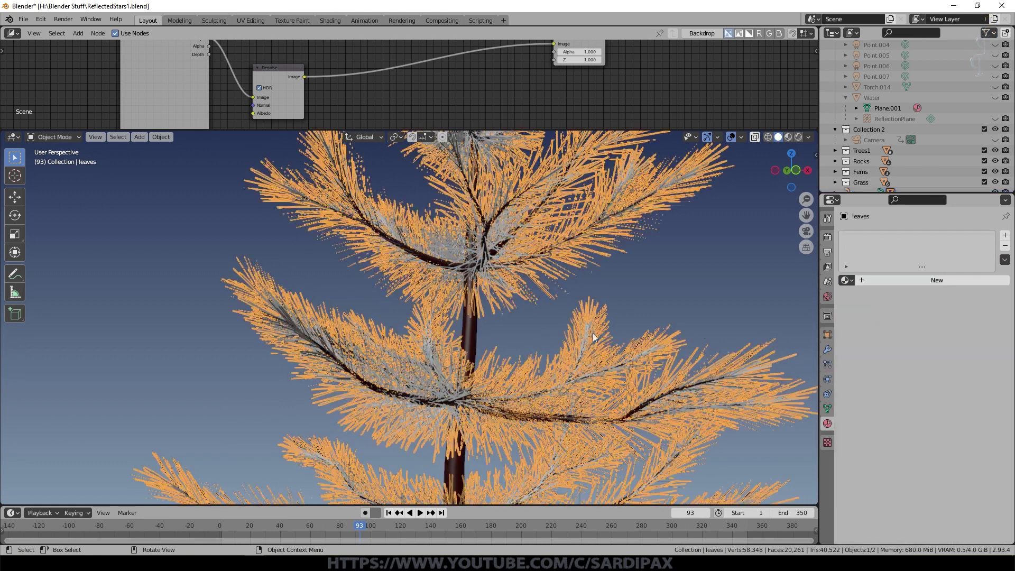
click(845, 280)
click(886, 376)
scroll(642, 305, down, 5)
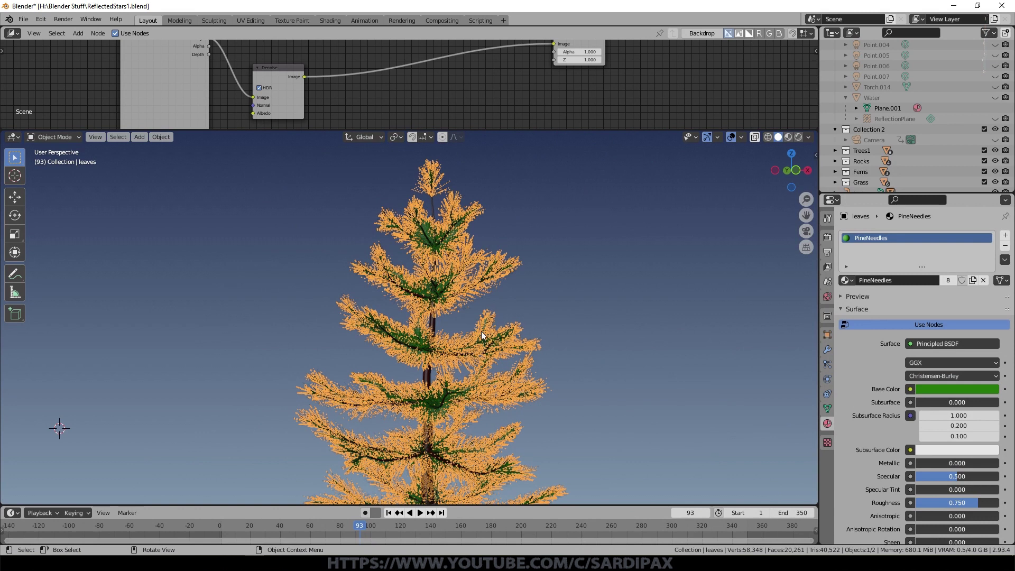
scroll(481, 332, up, 4)
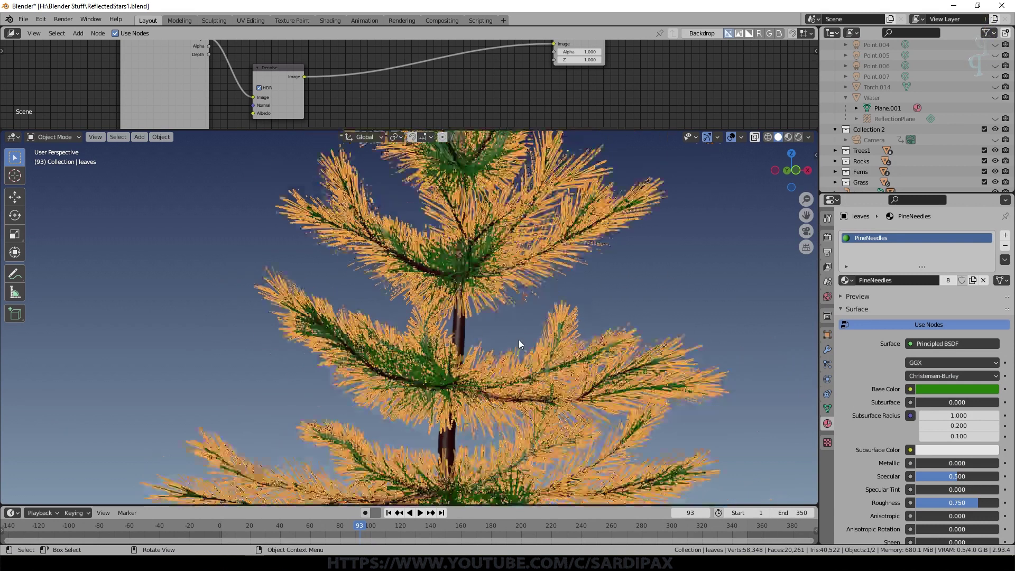
scroll(518, 343, down, 6)
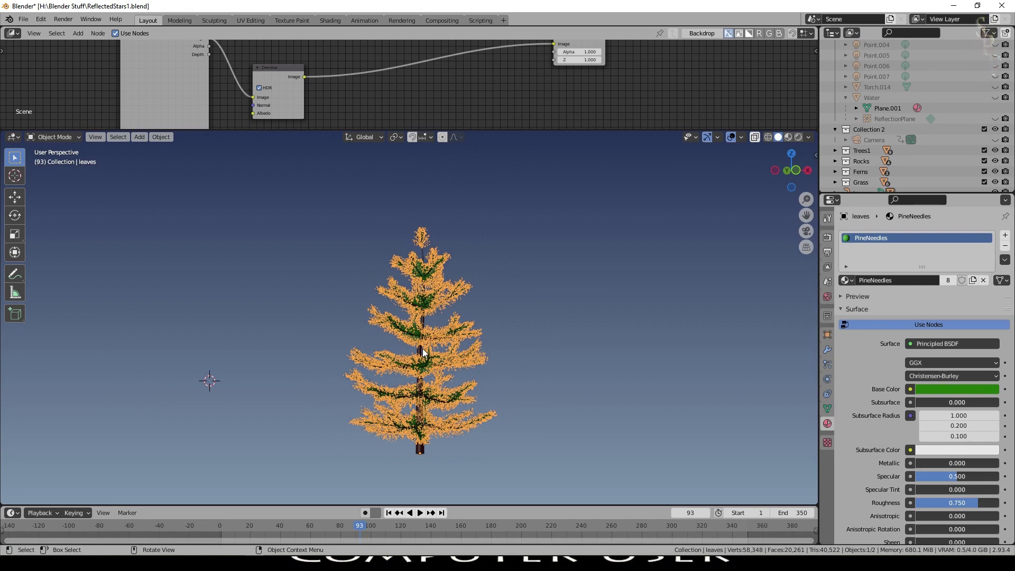
Convert the tree's trunk and branch curve to a mesh
click(423, 352)
scroll(439, 338, up, 4)
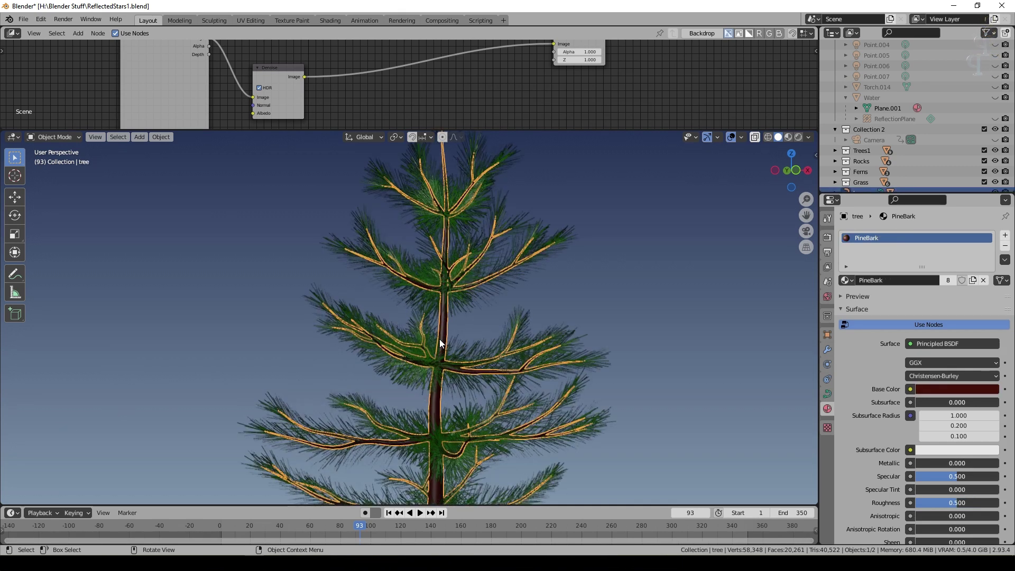
right_click(439, 338)
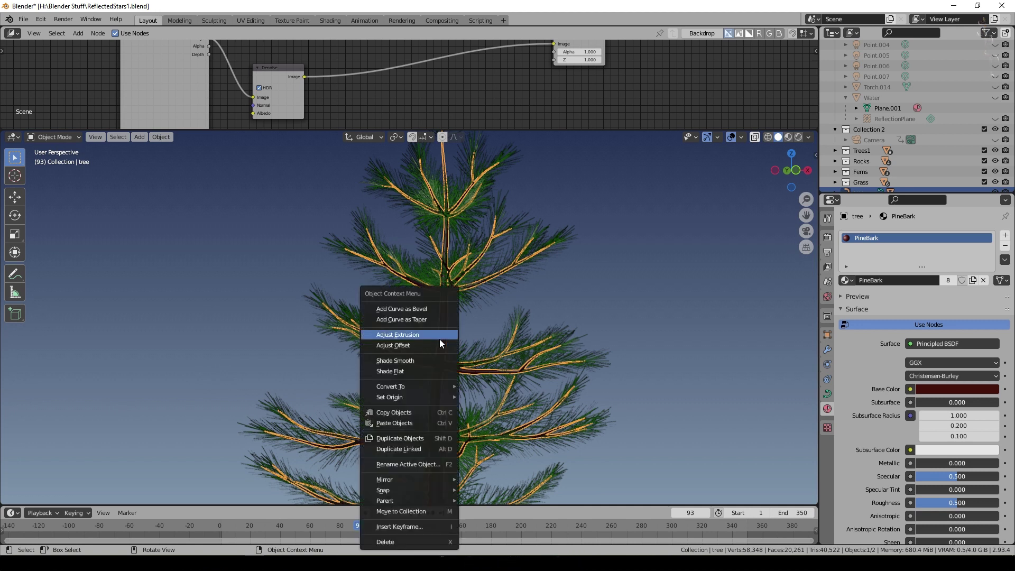
mouse_move(411, 388)
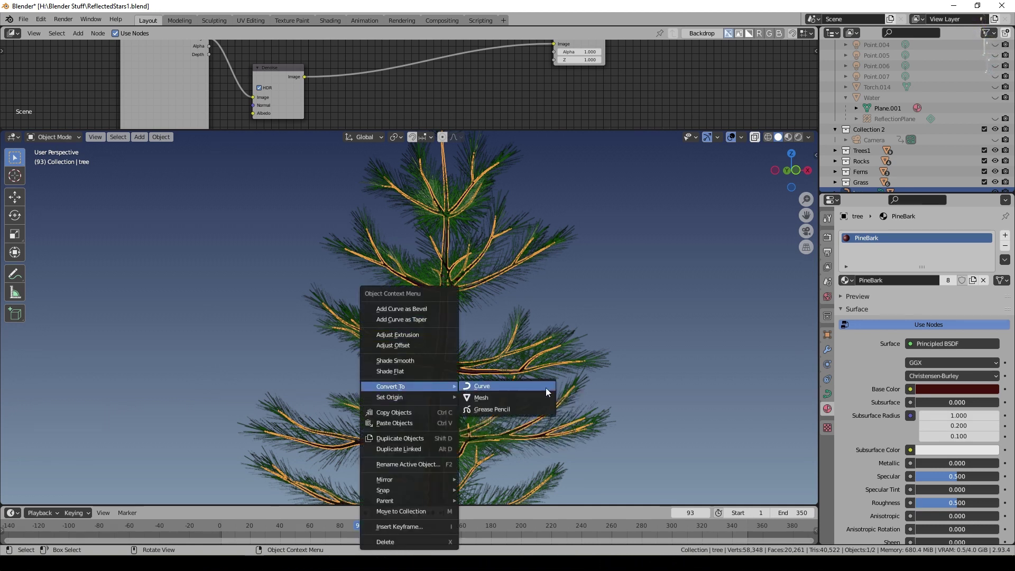
click(518, 397)
scroll(535, 359, down, 2)
Select the leaves together with the trunk mesh, join them into one object, and clear the selection
click(532, 386)
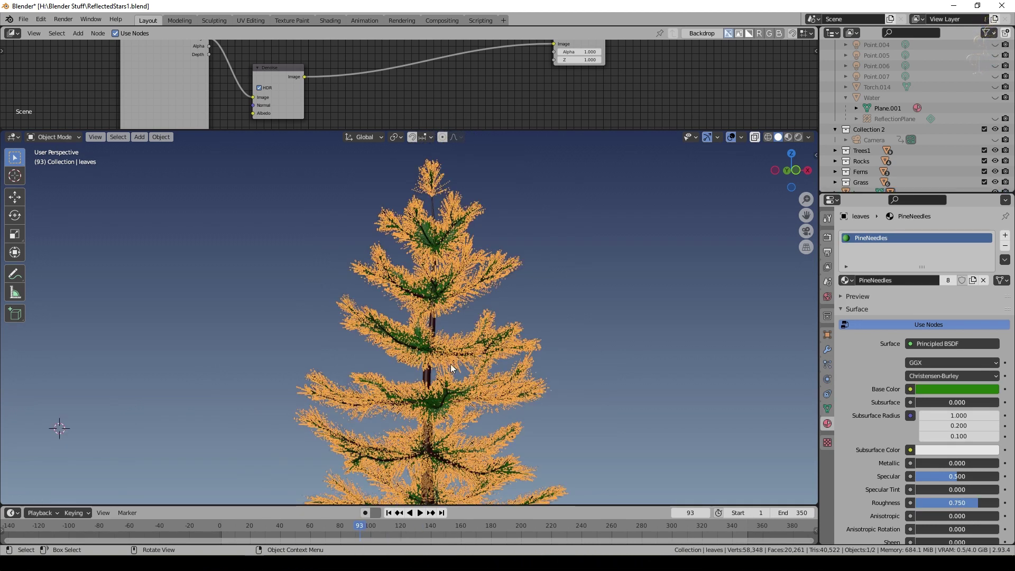
shift+click(429, 378)
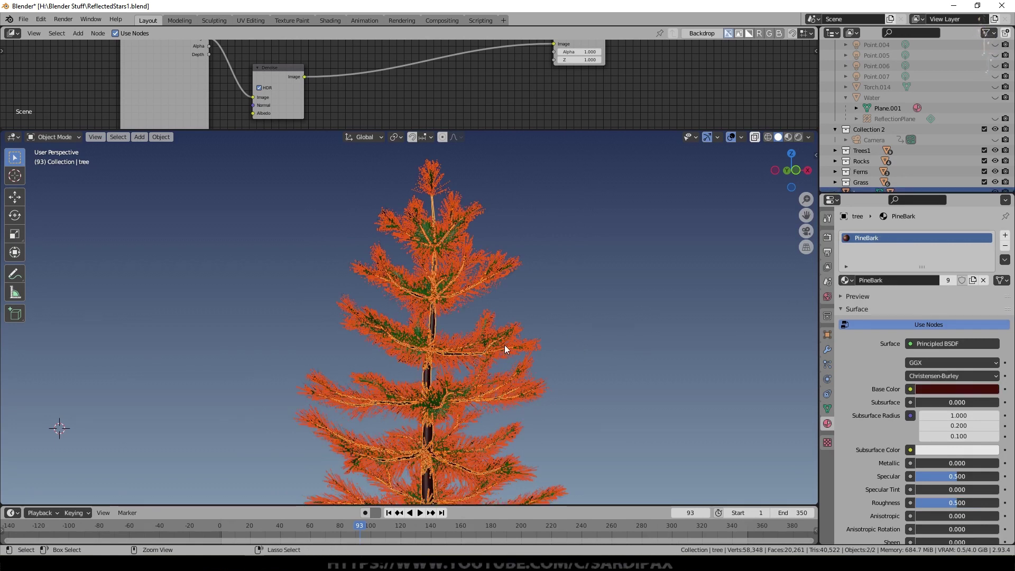
key(ctrl+j)
scroll(504, 354, down, 4)
click(503, 361)
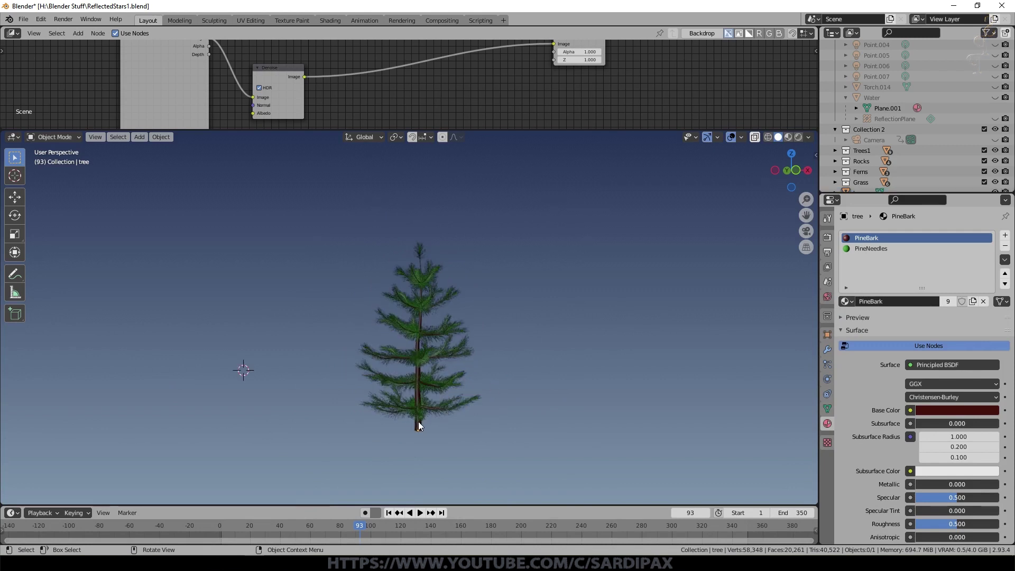
Move the joined pine tree freely about 1.6 m across the view
click(420, 426)
key(g)
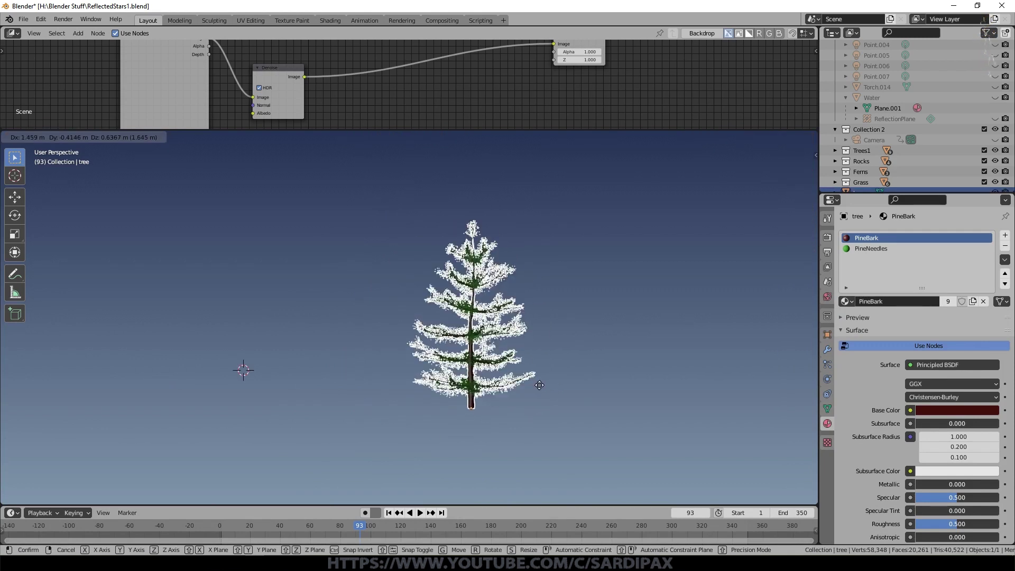
click(536, 381)
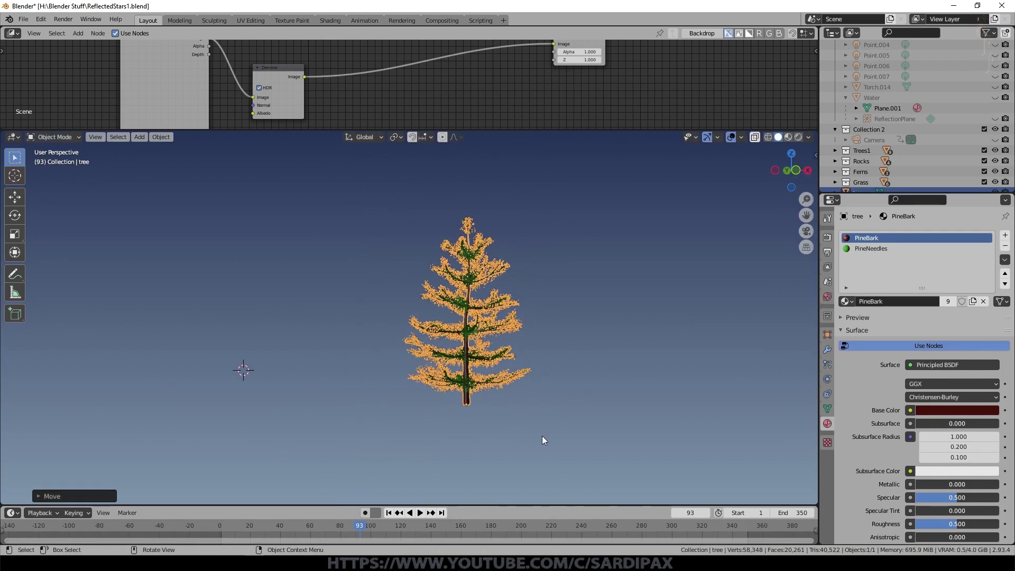
Move the tree's whole mesh slightly in edit mode and return to object mode
scroll(542, 441, up, 4)
shift+middle_drag(608, 456, 474, 330)
scroll(474, 338, up, 4)
key(Tab)
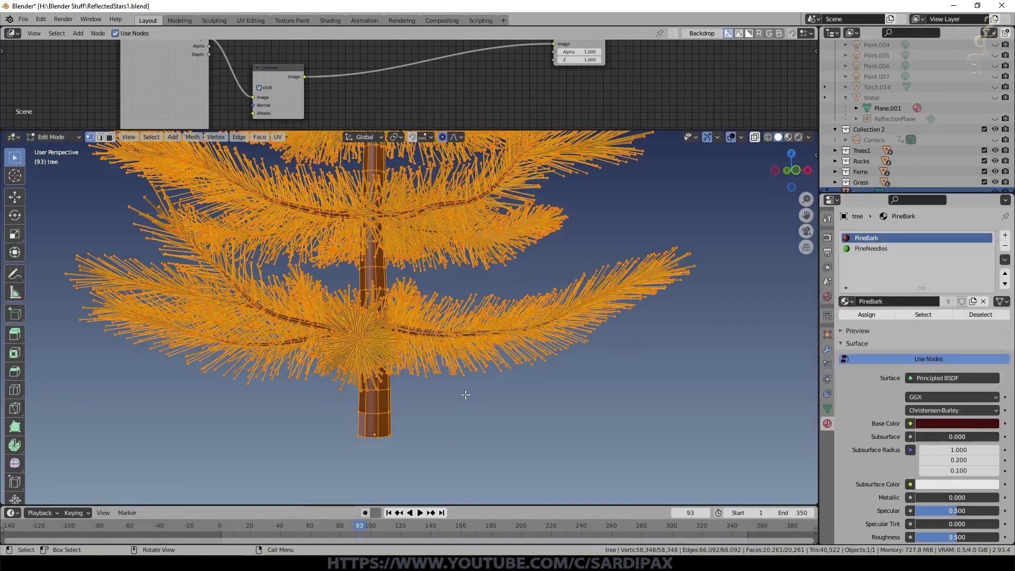
key(g)
click(477, 401)
middle_drag(478, 403, 558, 401)
key(Tab)
Hide the viewport overlays and change the enlarged compositor area to a Shader Editor showing the tree's PineNeedles material
scroll(484, 411, down, 3)
key(shift+alt+z)
middle_drag(539, 267, 563, 269)
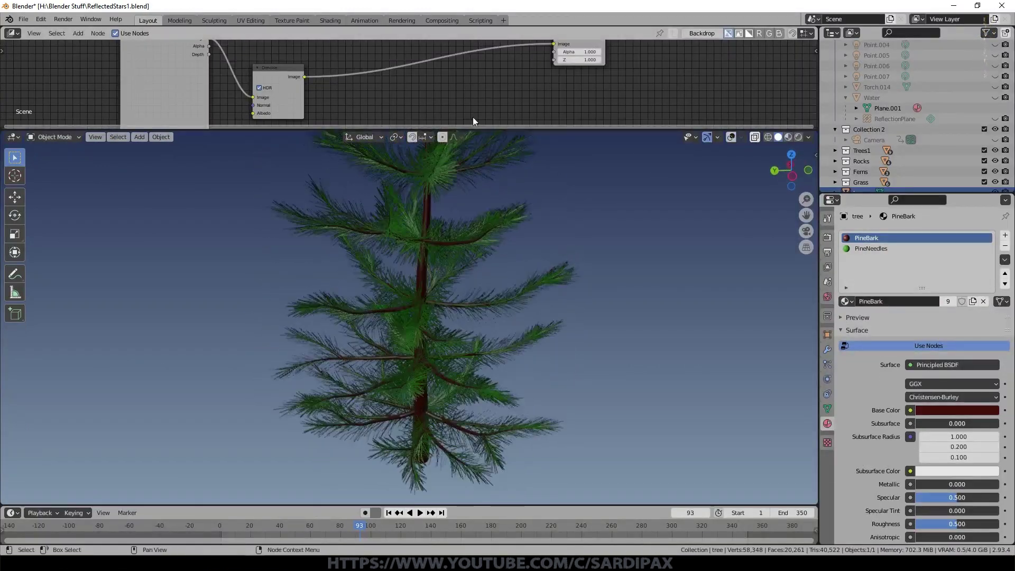
drag(478, 131, 475, 228)
click(13, 33)
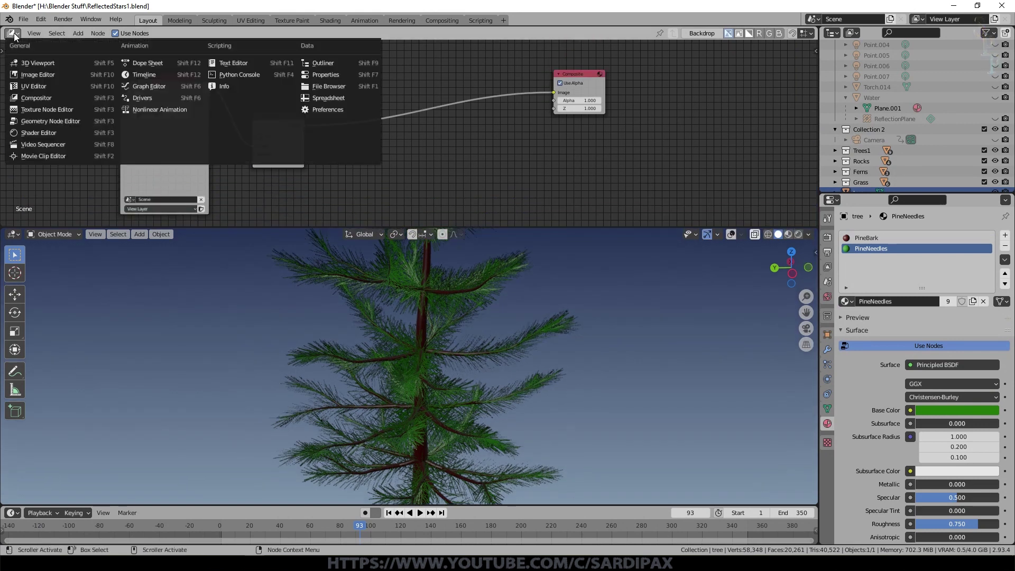
click(41, 133)
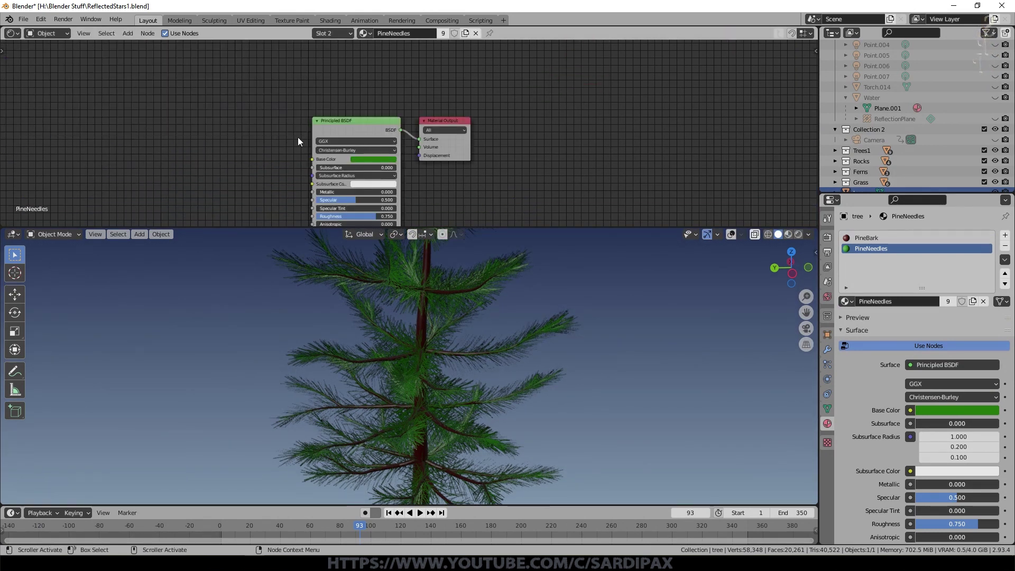
Examine the Principled BSDF settings of the PineNeedles material and how the needles look on the tree
scroll(531, 134, down, 2)
middle_drag(487, 156, 532, 70)
scroll(534, 98, up, 7)
middle_drag(631, 82, 627, 145)
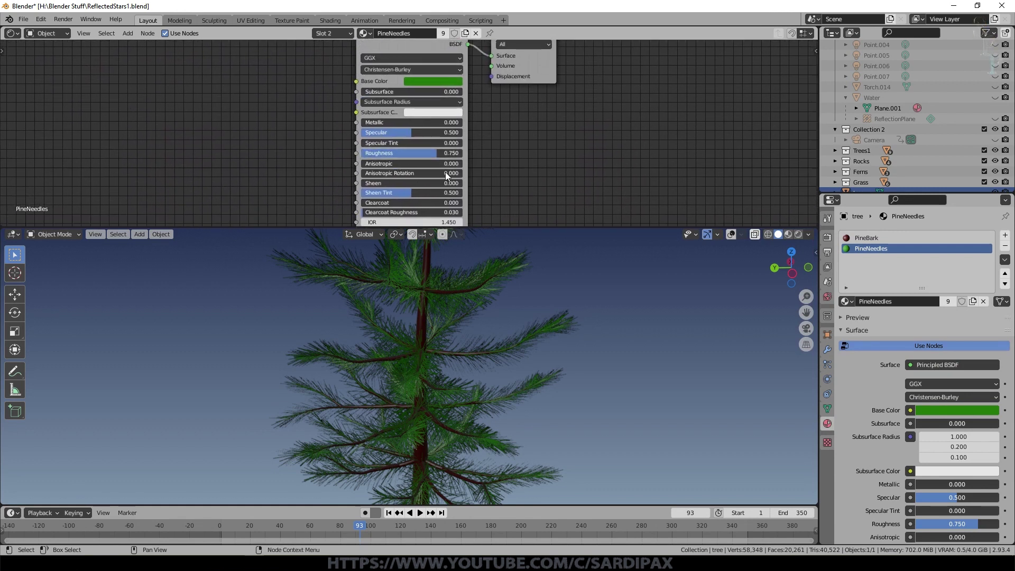
scroll(494, 296, up, 2)
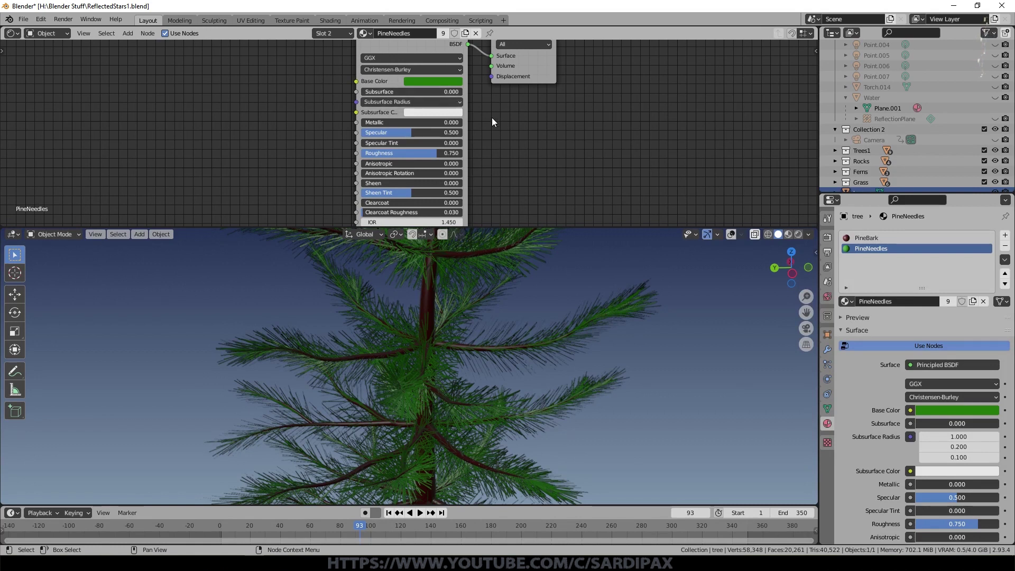
middle_drag(543, 162, 559, 94)
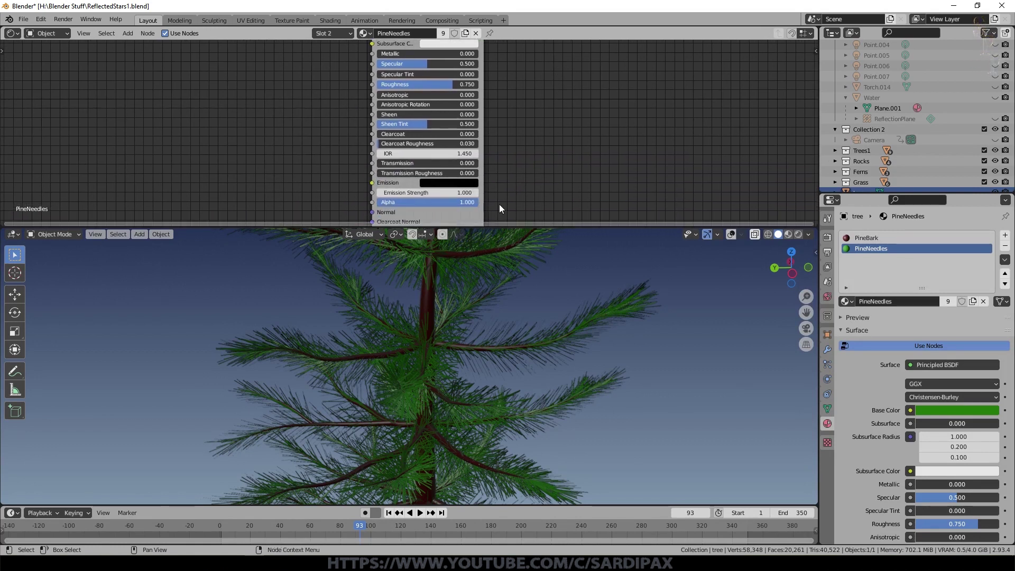
scroll(502, 167, down, 4)
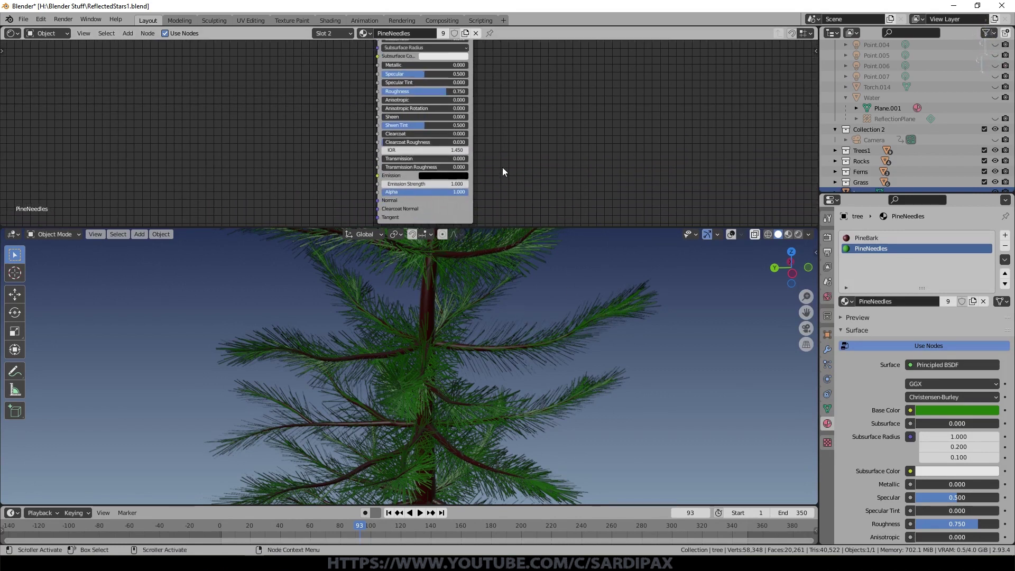
scroll(540, 353, down, 5)
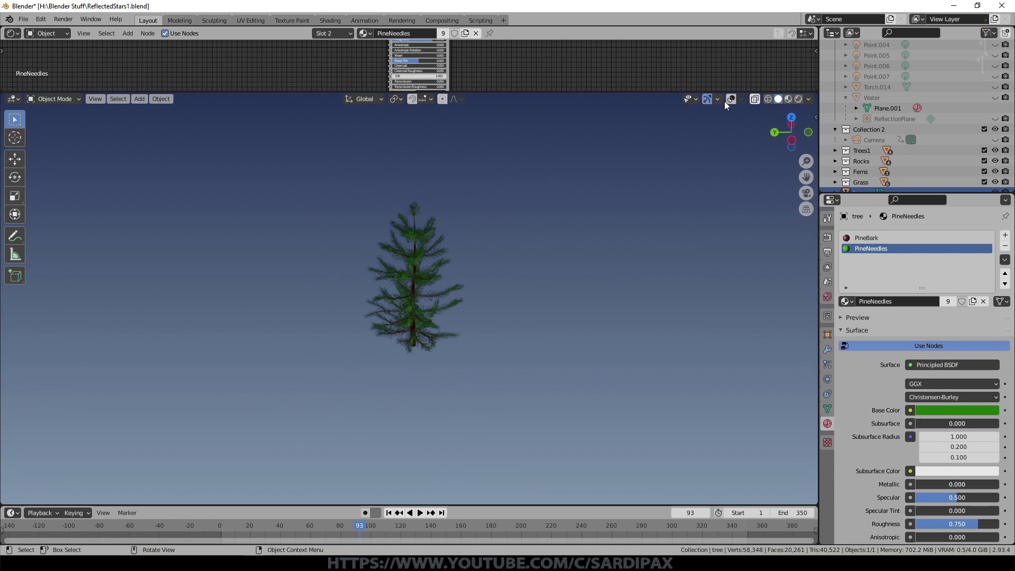
Turn the viewport overlays back on and delete the sample pine tree
click(730, 99)
scroll(476, 264, down, 8)
key(Delete)
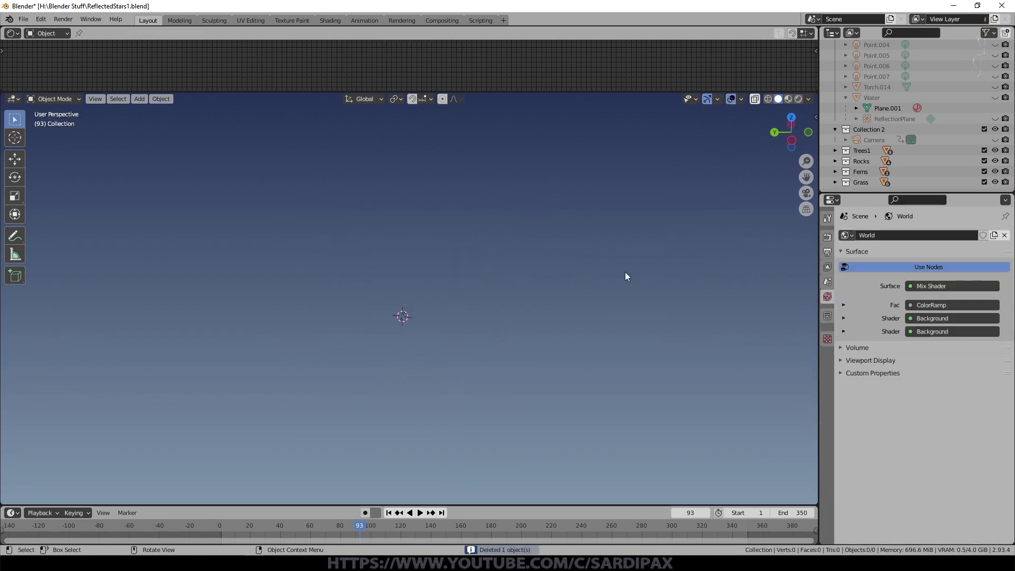
Examine the existing source pine and birch trees placed beside the pond scene
scroll(544, 242, up, 5)
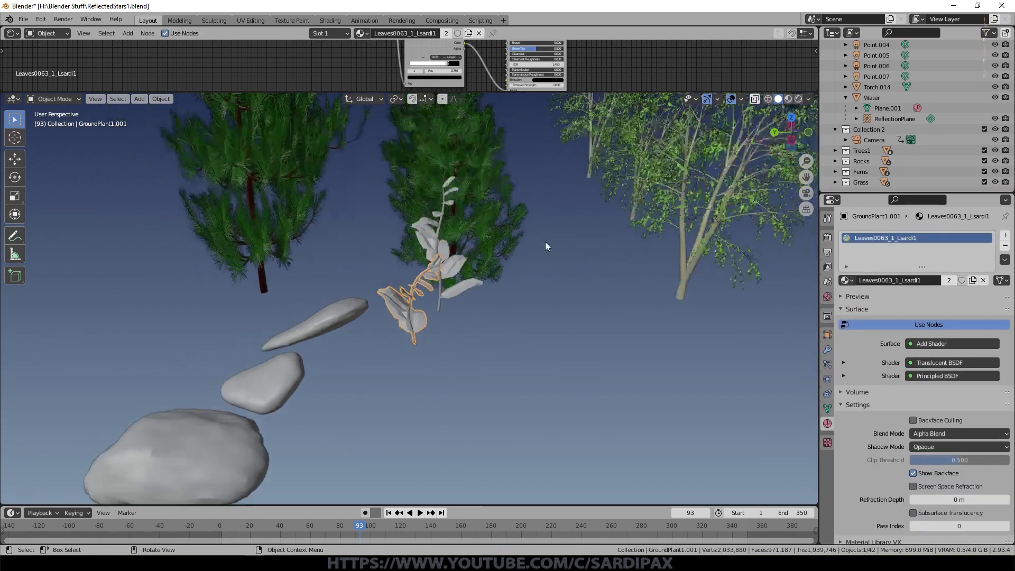
scroll(500, 346, down, 5)
middle_drag(499, 347, 386, 312)
scroll(386, 312, down, 3)
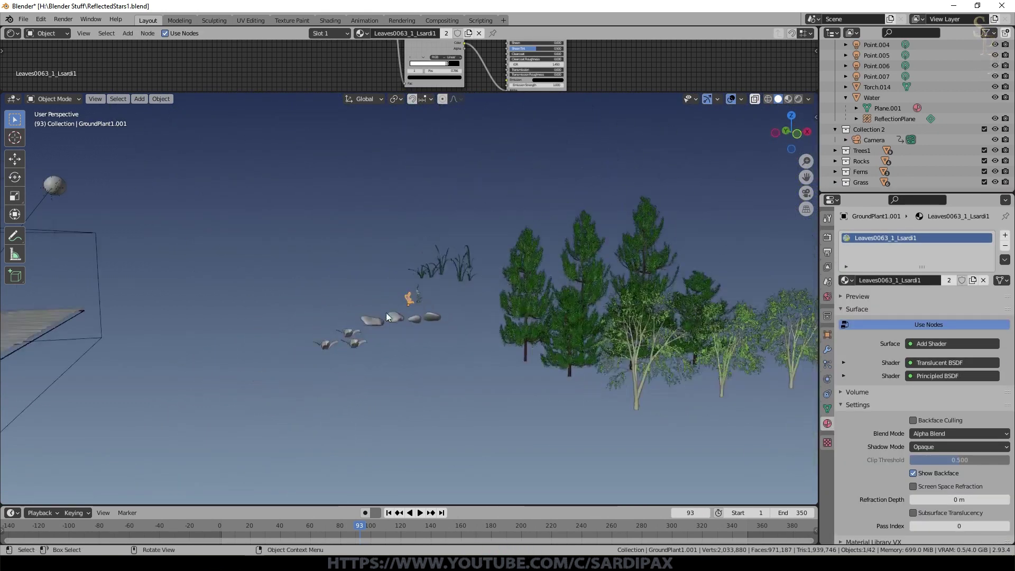
shift+middle_drag(704, 338, 465, 309)
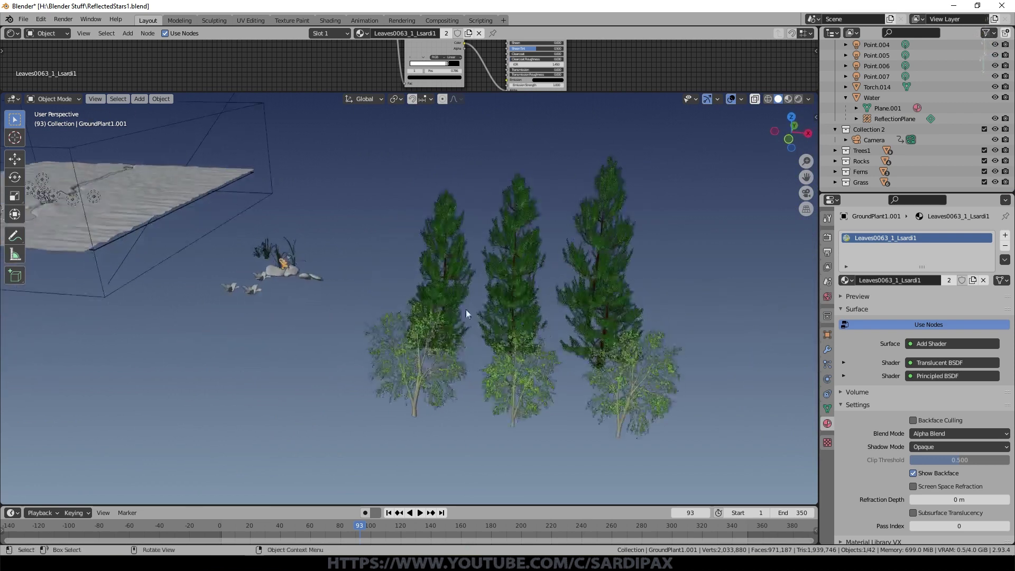
middle_drag(617, 296, 484, 266)
scroll(586, 239, up, 4)
scroll(564, 242, up, 1)
shift+middle_drag(586, 265, 536, 329)
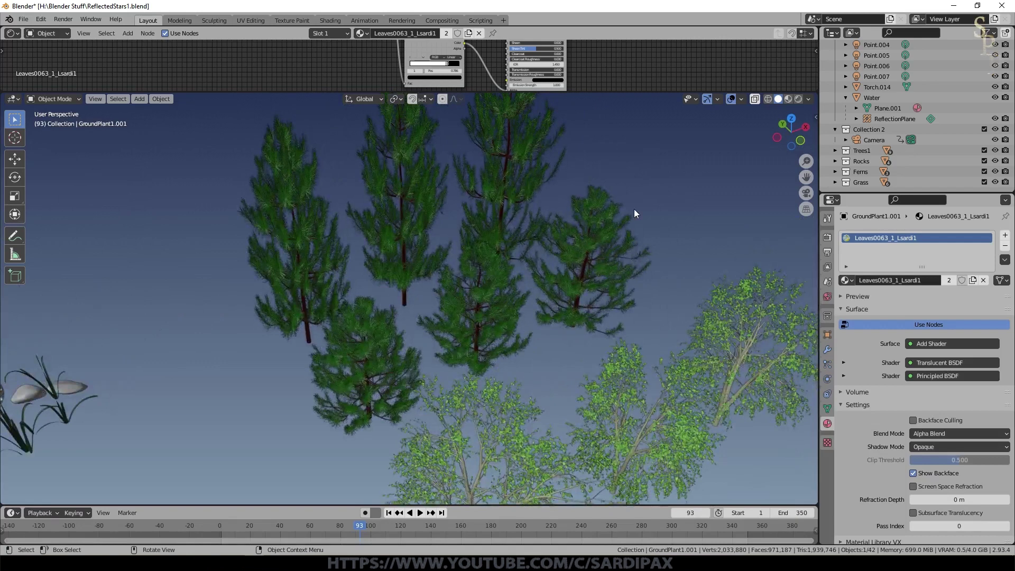
Select individual source pine trees one after another to inspect their variations
click(306, 211)
click(433, 177)
click(524, 163)
middle_drag(350, 223, 465, 245)
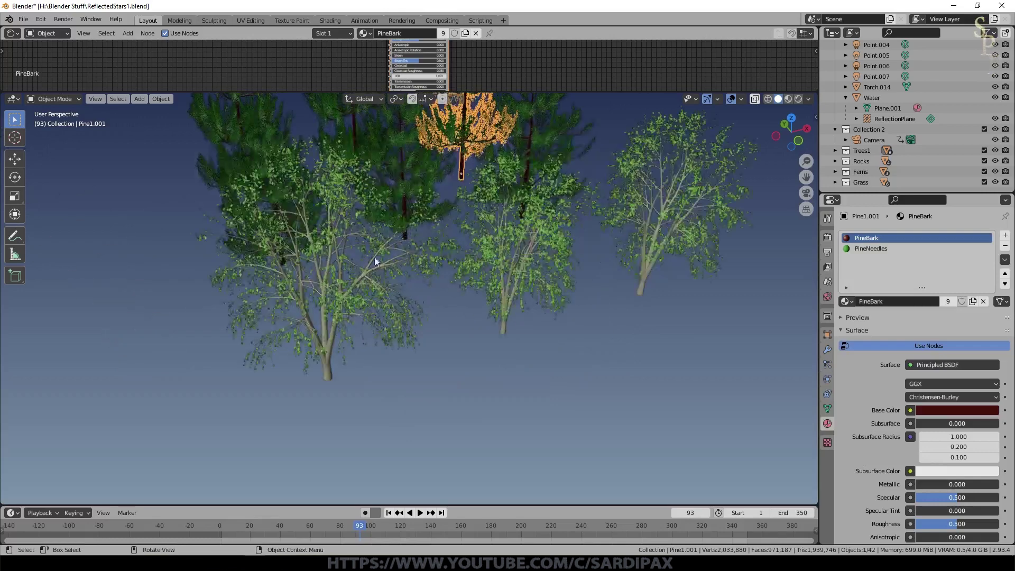
Select the three source birch trees together and inspect their branches and leaves up close
click(323, 339)
shift+click(515, 285)
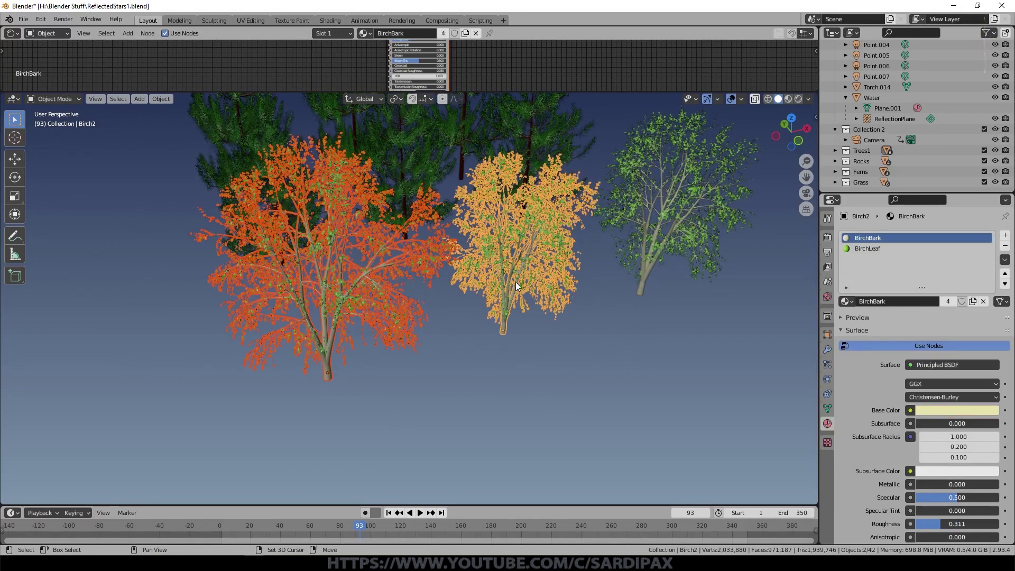
shift+click(657, 253)
scroll(437, 270, up, 6)
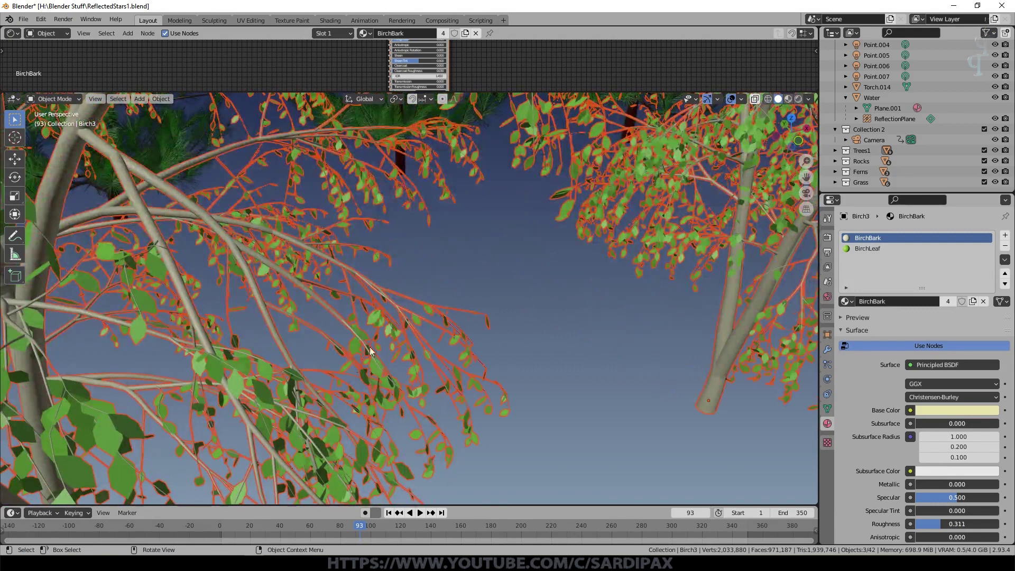
scroll(370, 347, down, 5)
Inspect the source grass clumps and ground plants near the rocks, selecting individual plants
click(461, 300)
scroll(460, 299, down, 4)
middle_drag(460, 303, 523, 293)
click(671, 257)
scroll(511, 285, up, 2)
click(515, 282)
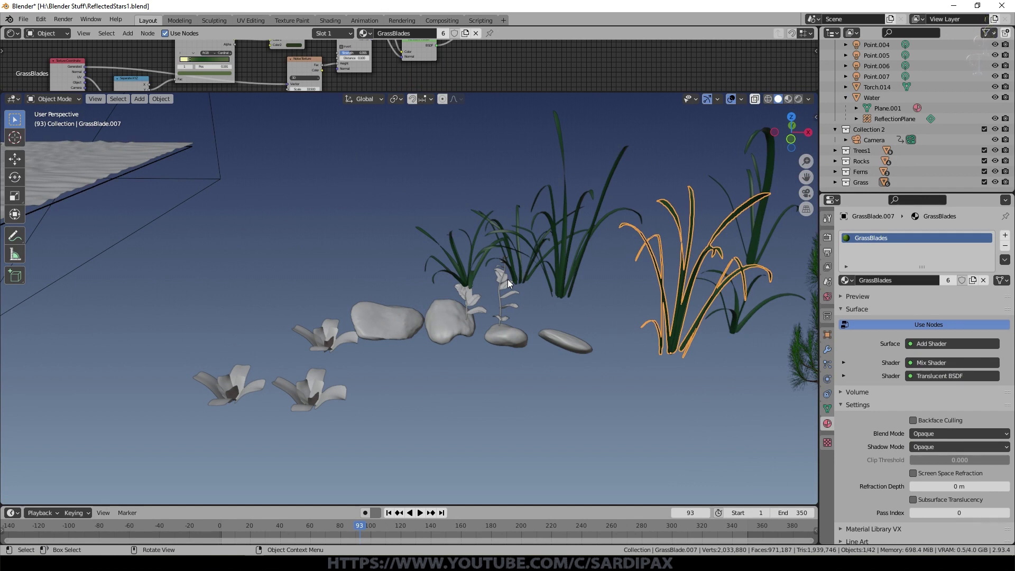
Select a source fern and examine the ferns and rocks up close in Material Preview, returning to Solid shading
click(310, 399)
click(789, 99)
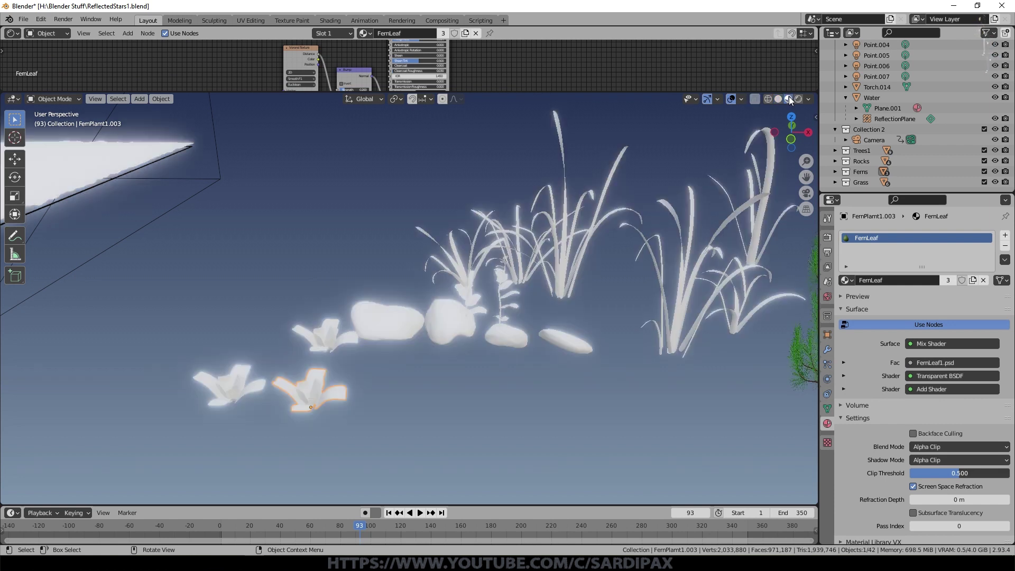
scroll(299, 367, up, 5)
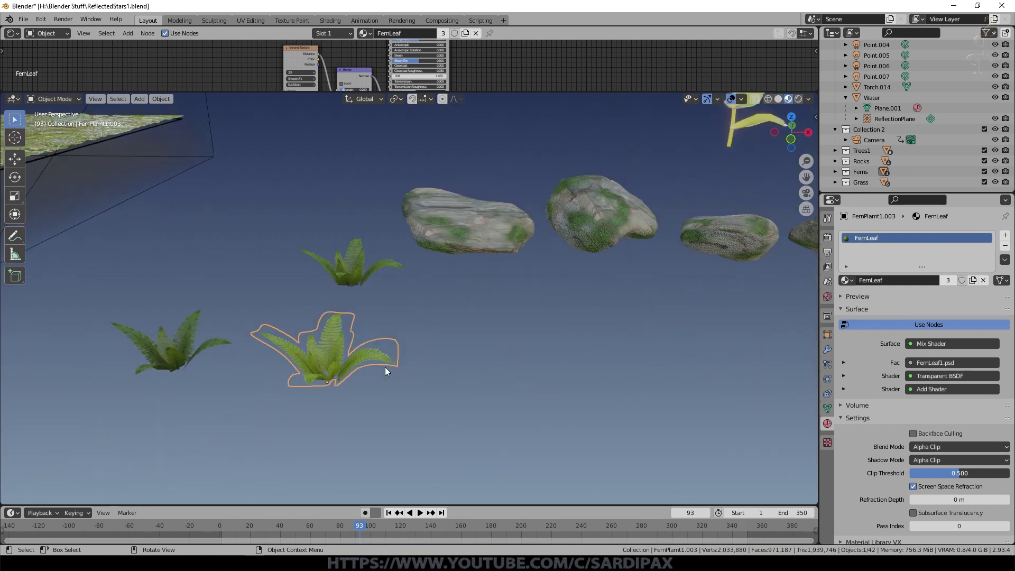
scroll(405, 338, up, 4)
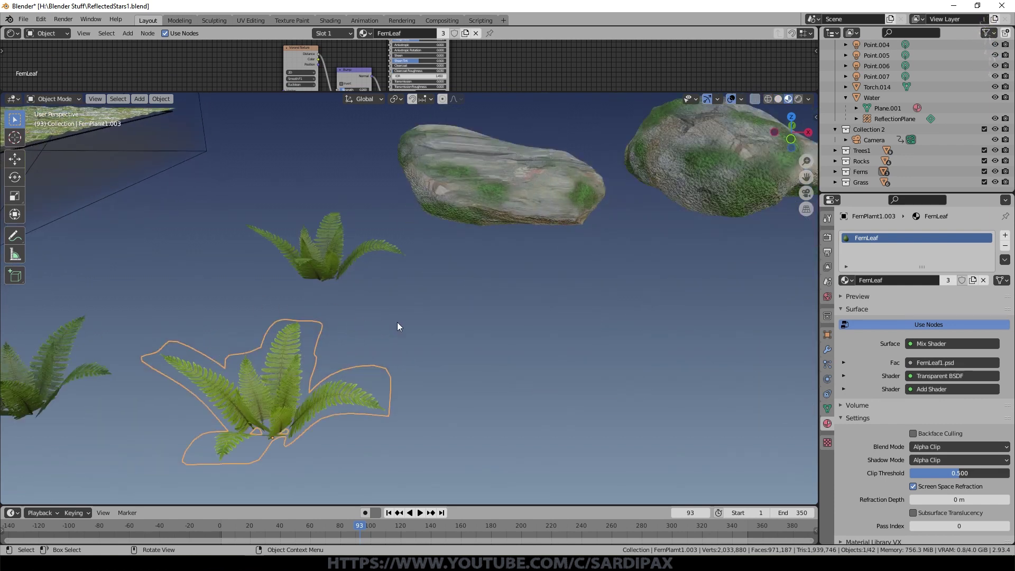
scroll(399, 321, down, 5)
shift+middle_drag(616, 207, 570, 289)
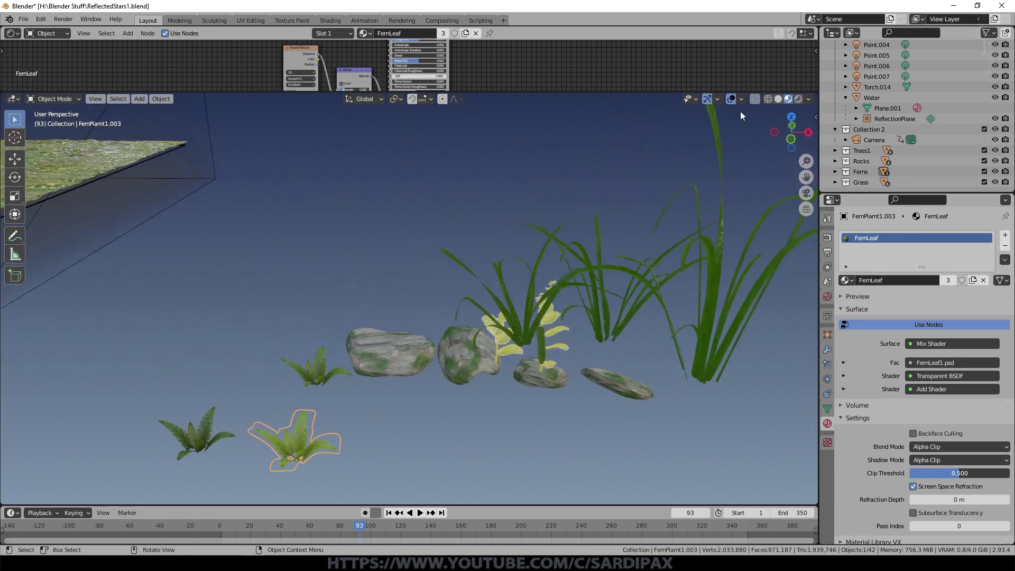
click(780, 99)
scroll(465, 219, down, 8)
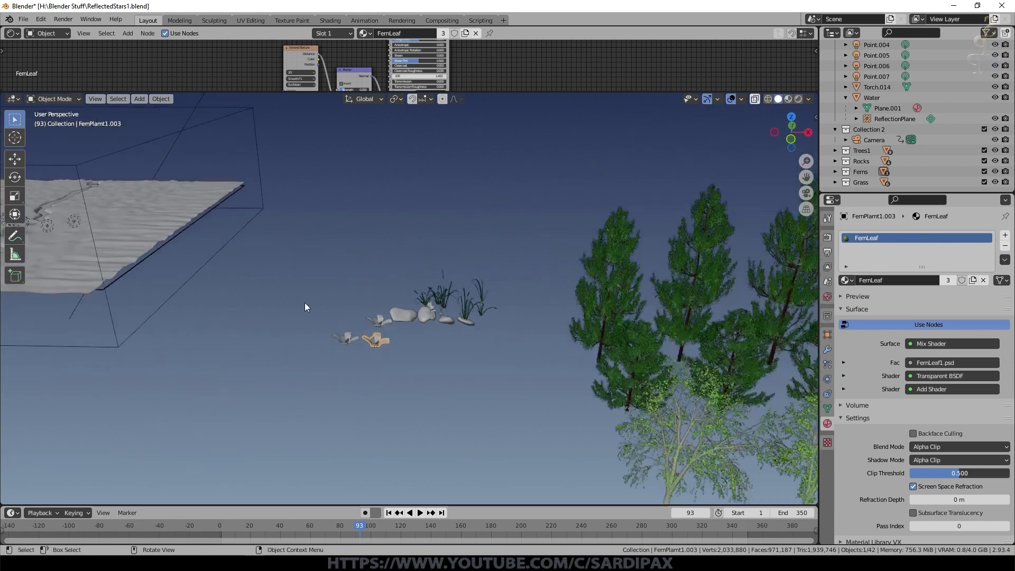
Search the add-ons in the preferences for "rock" and close the preferences
scroll(150, 299, down, 3)
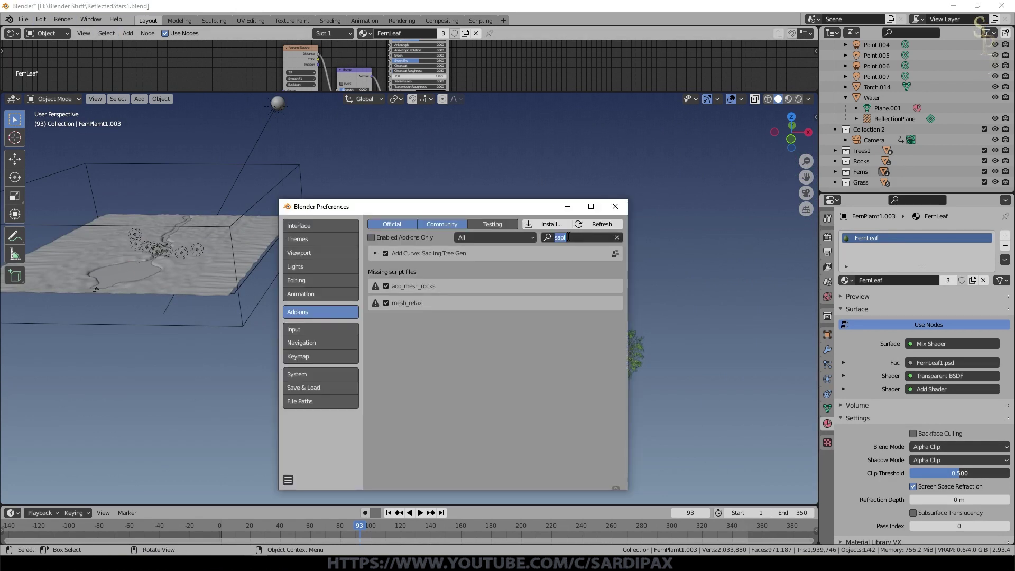
text(rock)
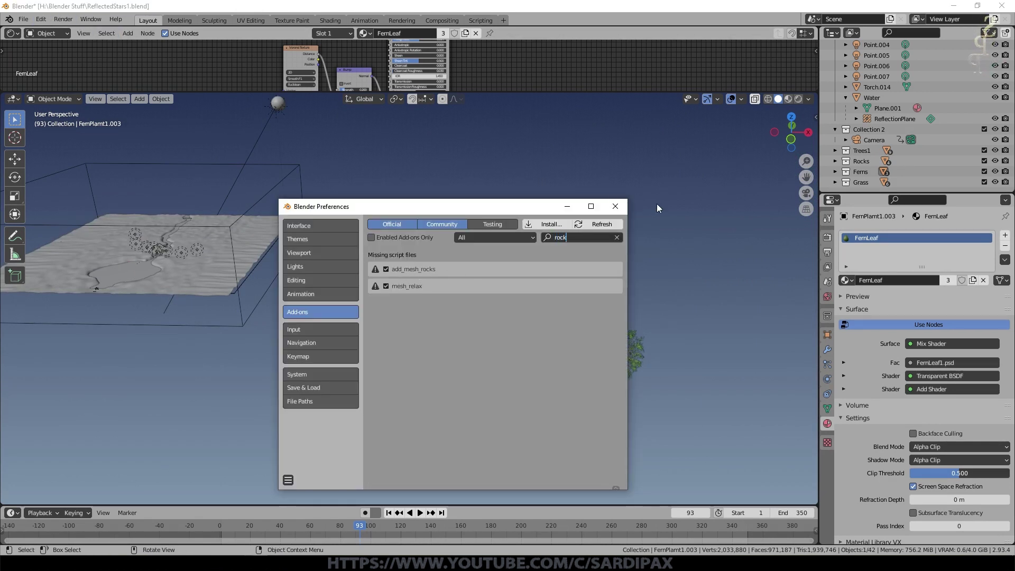
click(614, 209)
Add a rock mesh with the Rock Generator in the empty area beside the source plants
click(437, 254)
scroll(437, 259, up, 2)
key(shift+a)
mouse_move(430, 318)
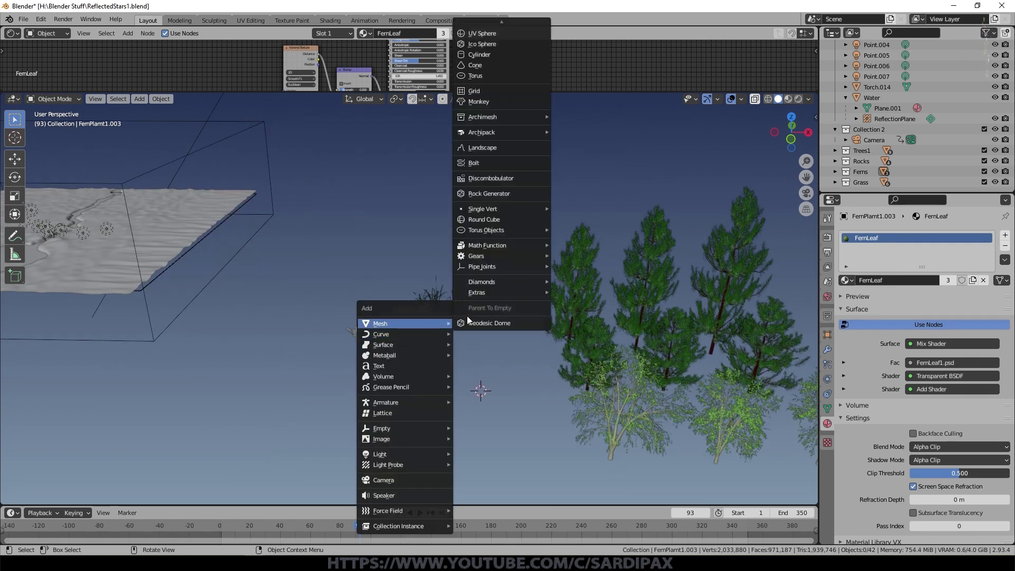
click(503, 194)
scroll(314, 217, down, 7)
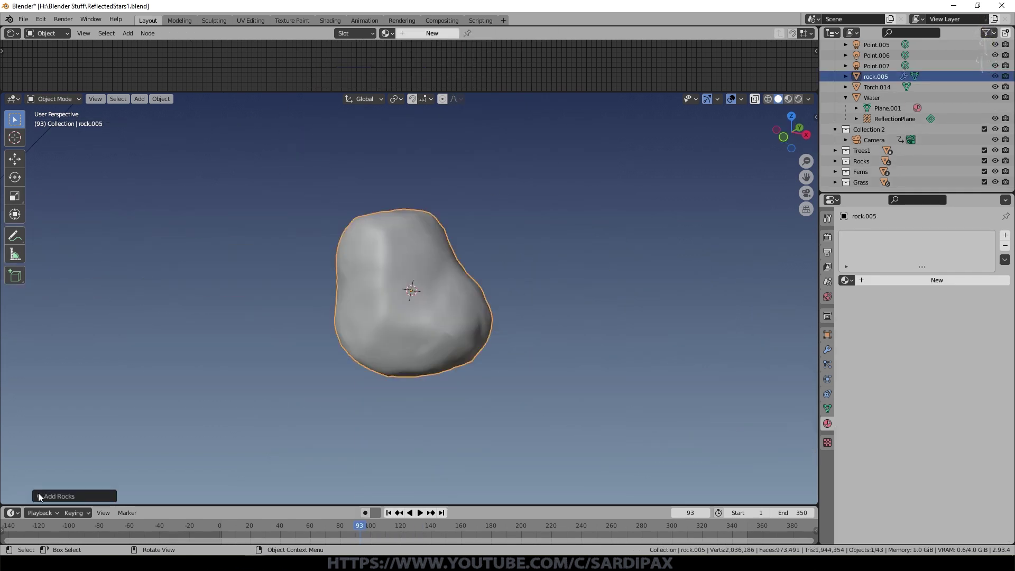
Set the generated rock's roughness to 3.00, detail level to 4 and display detail to 3
click(39, 494)
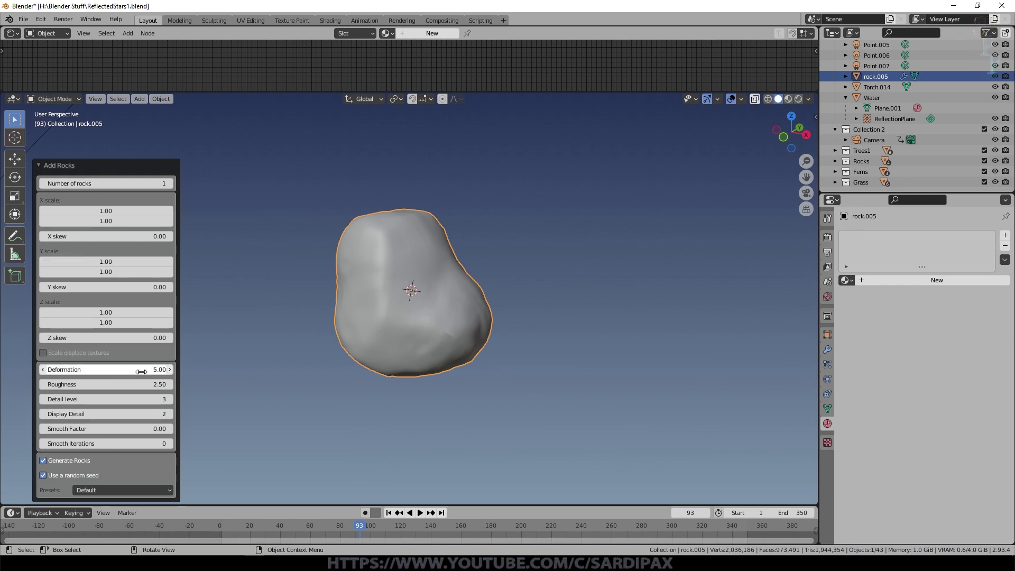
click(156, 381)
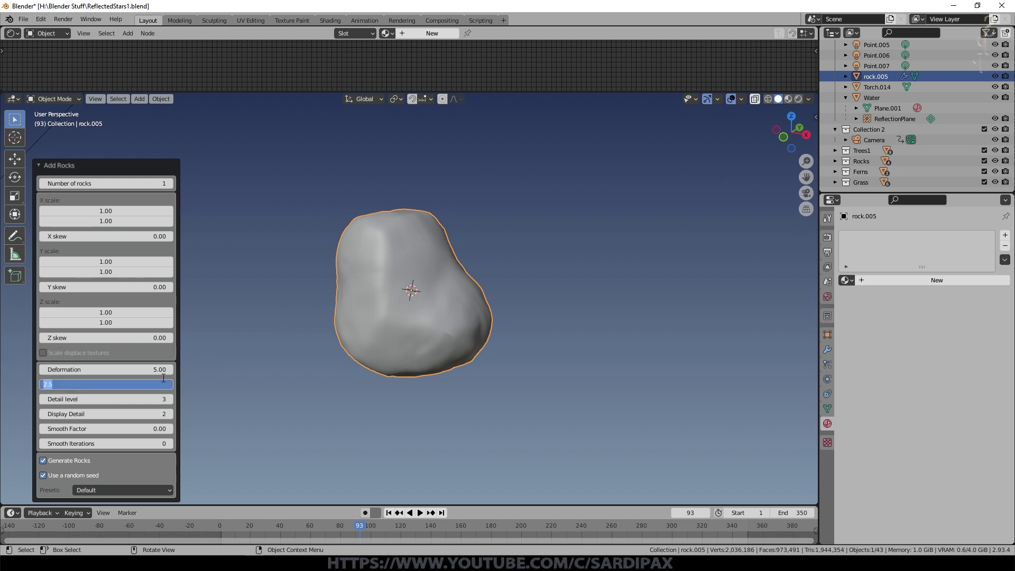
key(Return)
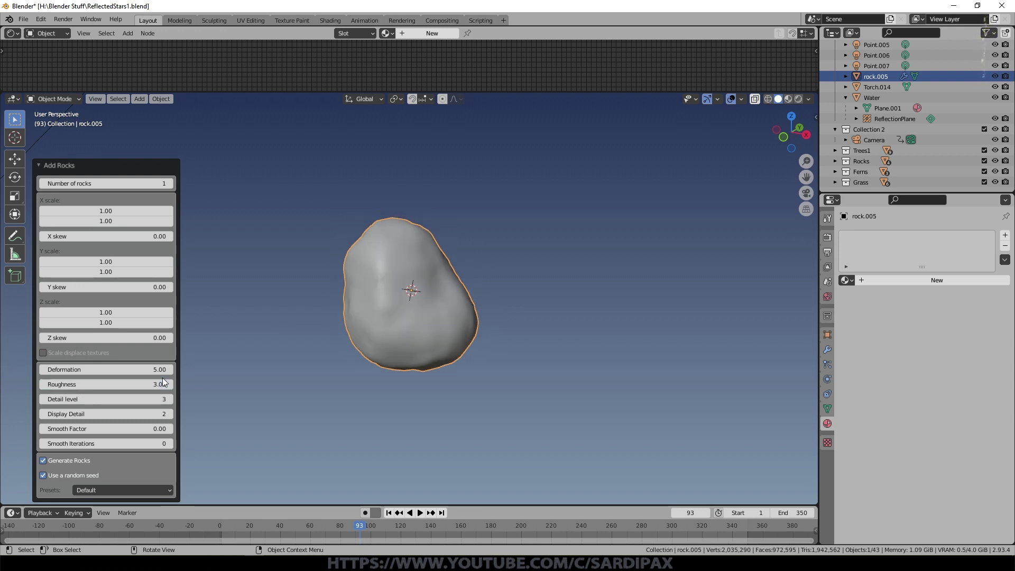
click(170, 399)
click(170, 414)
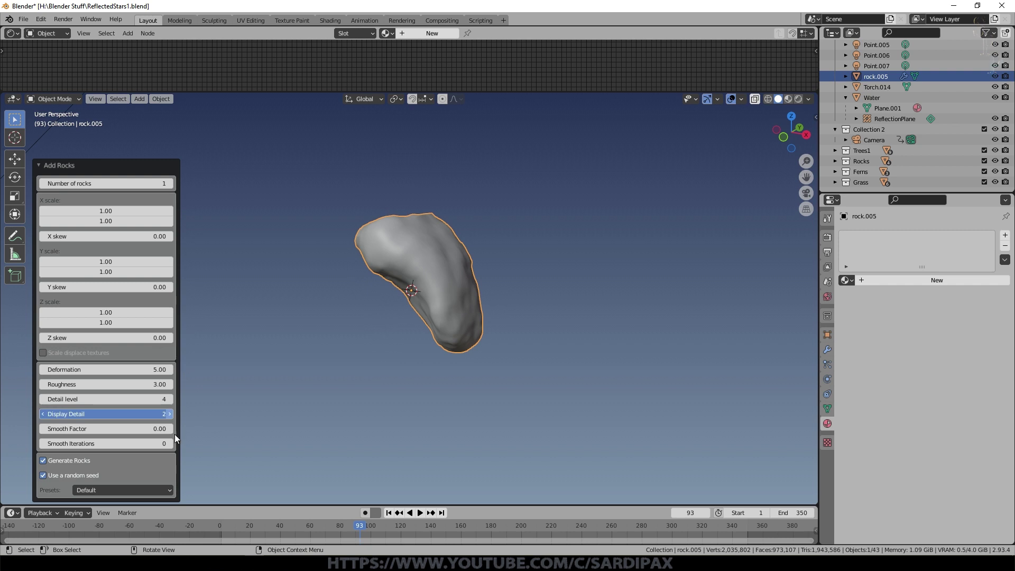
middle_drag(339, 394, 377, 391)
Set the number of generated rocks to 6 and collapse the rock settings
click(168, 184)
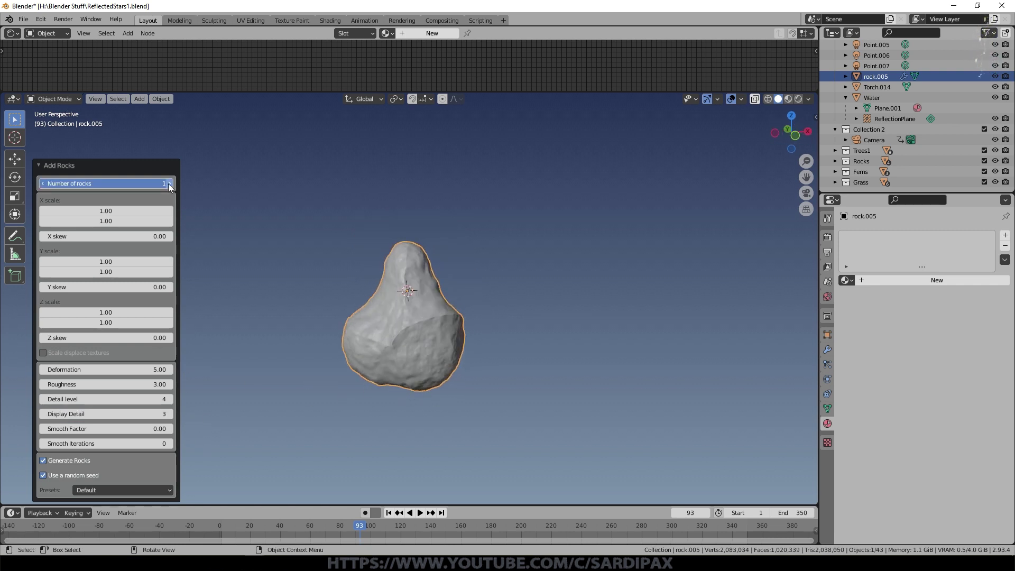
click(169, 184)
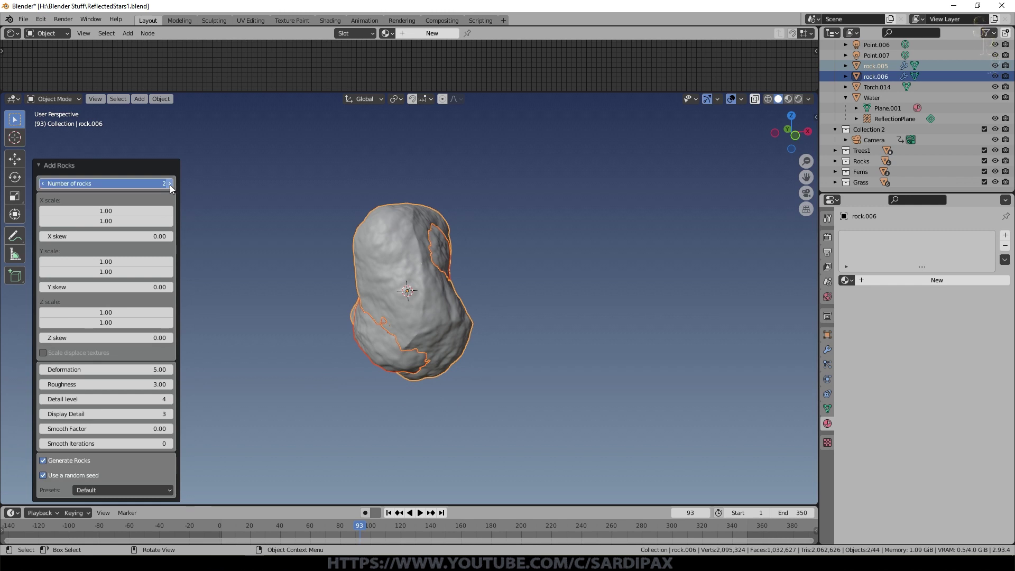
click(170, 183)
click(158, 184)
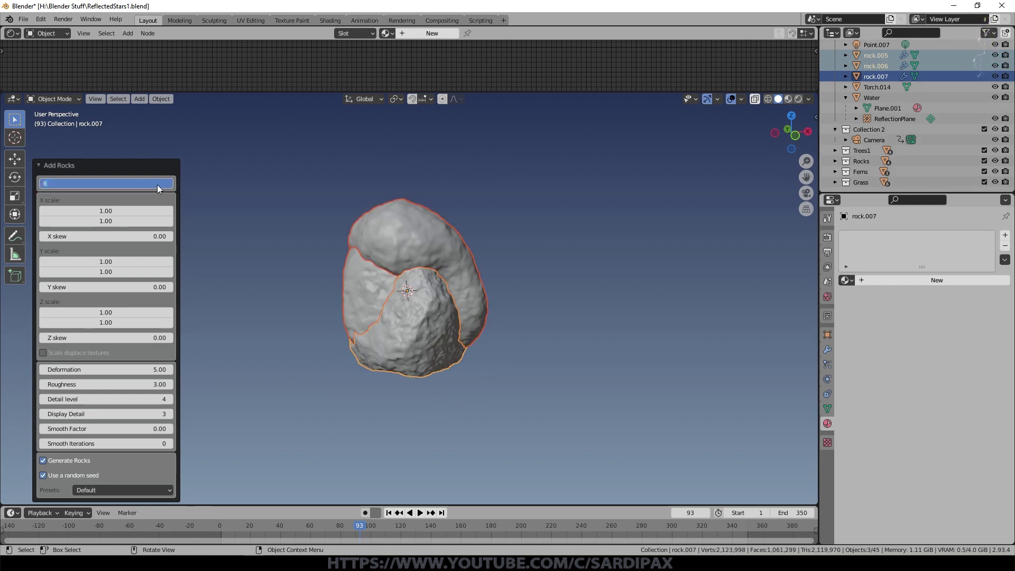
key(Return)
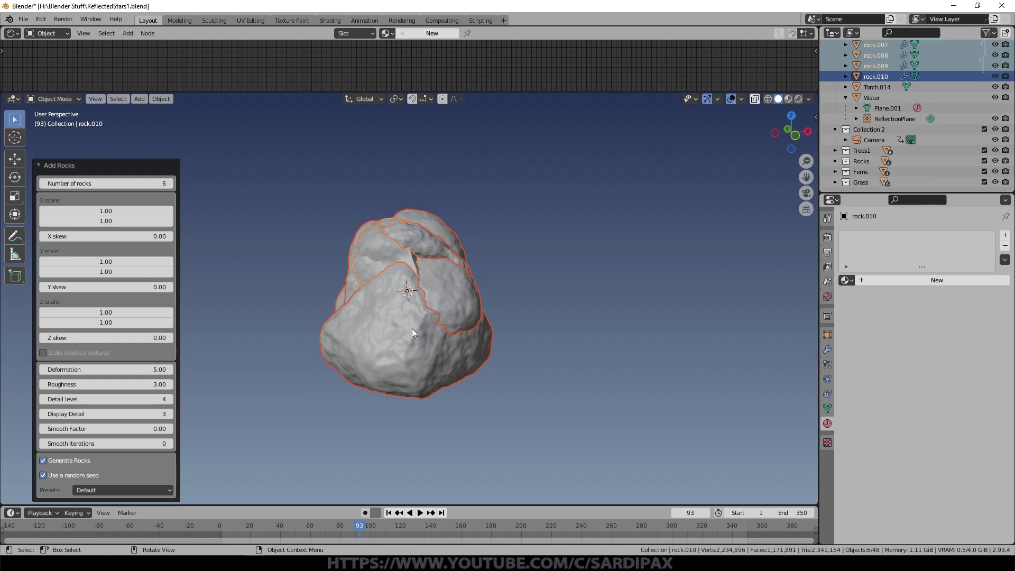
click(38, 166)
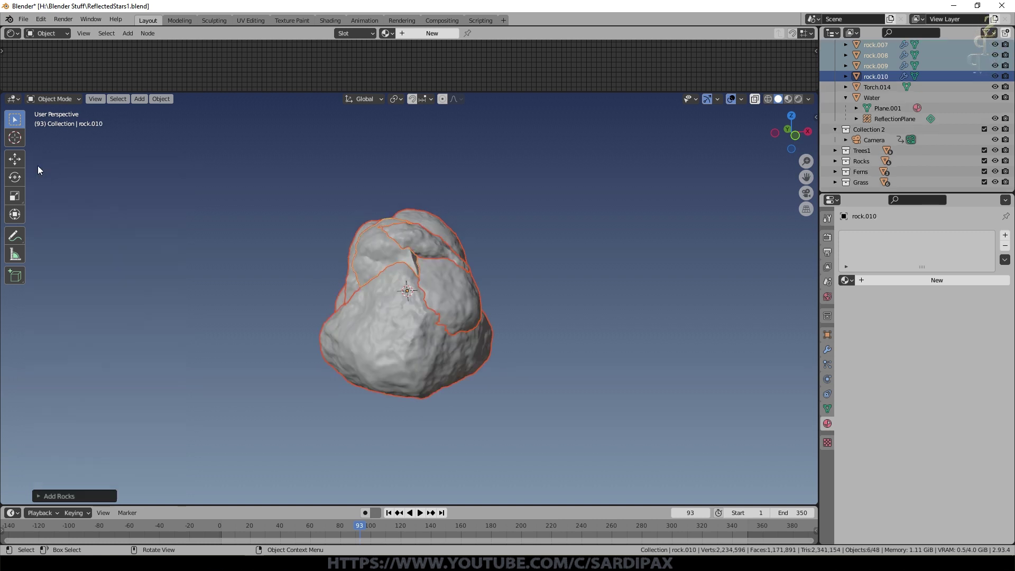
Move the overlapping generated rocks apart so that each one stands separately
click(420, 310)
scroll(433, 327, down, 1)
key(g)
click(598, 324)
click(404, 323)
key(g)
click(182, 286)
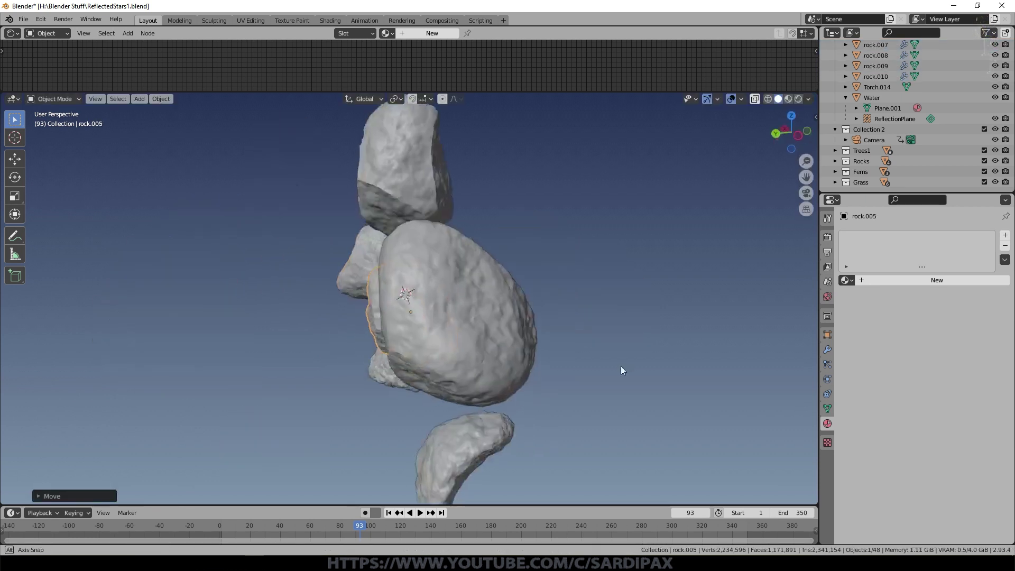
middle_drag(620, 366, 508, 359)
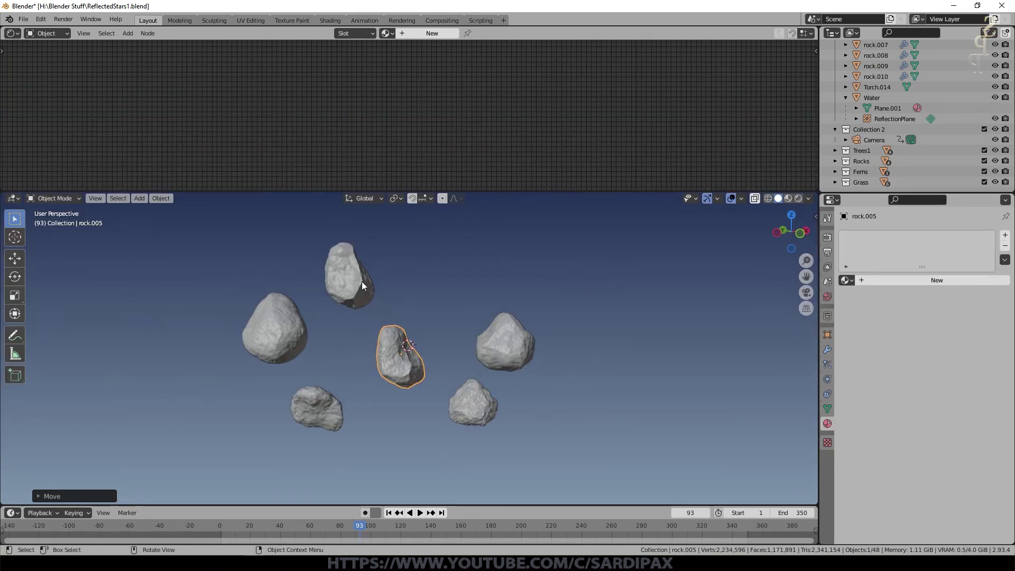
Assign the existing Moss material to the uppermost new rock, using Material Preview shading
click(362, 281)
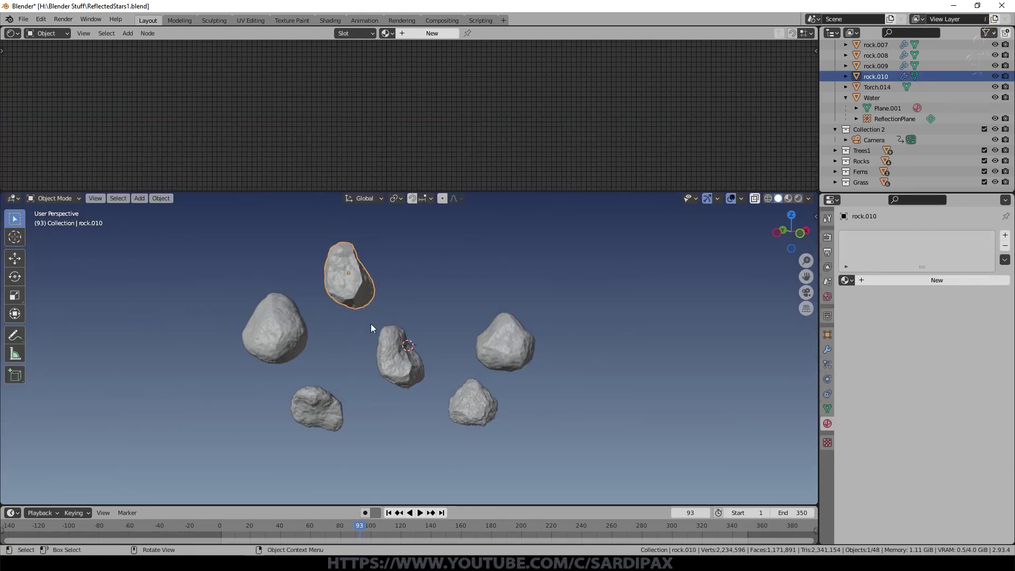
click(787, 201)
click(846, 279)
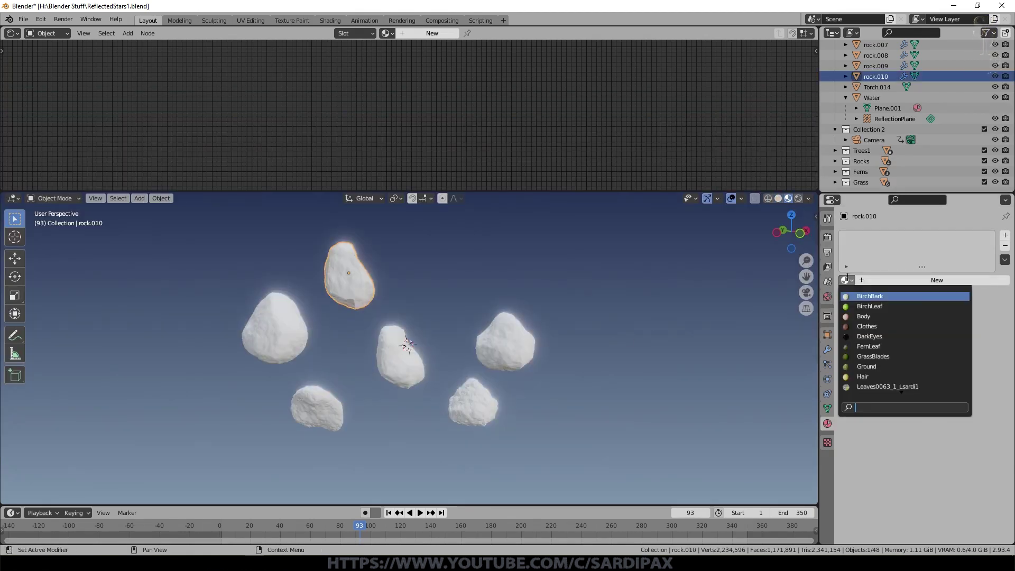
scroll(877, 347, down, 15)
click(877, 348)
scroll(449, 332, up, 1)
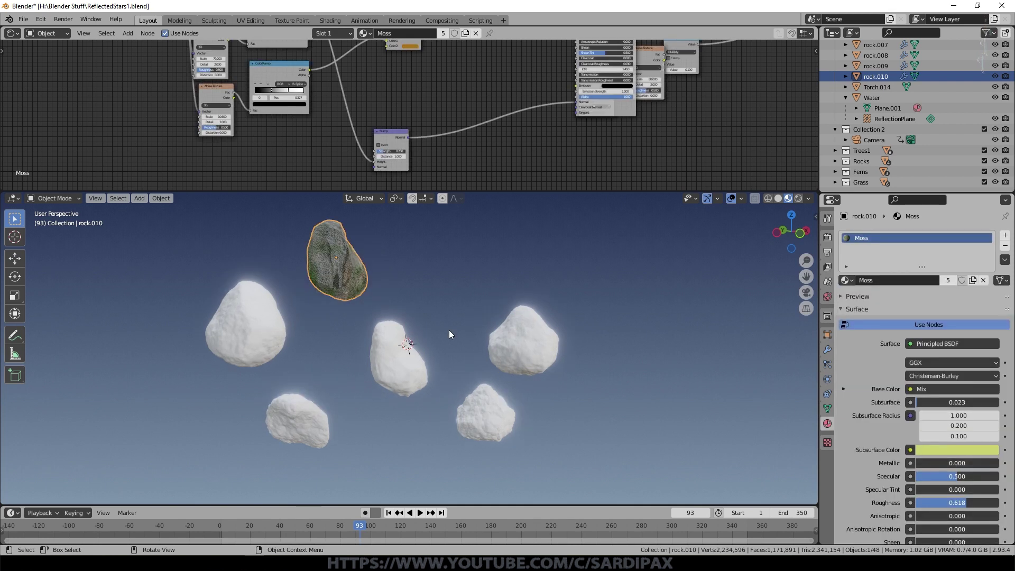
Select the five plain rocks plus the mossy rock as active, and copy its Moss material to the selection
shift+click(248, 333)
shift+click(304, 423)
click(518, 352)
shift+click(487, 415)
shift+click(391, 369)
shift+click(298, 418)
shift+click(259, 328)
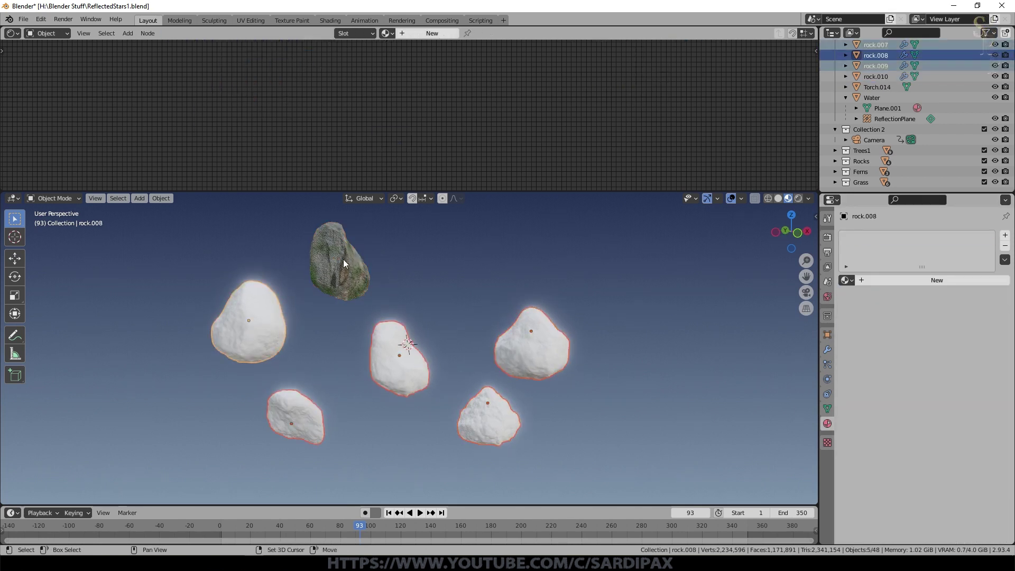
shift+click(355, 276)
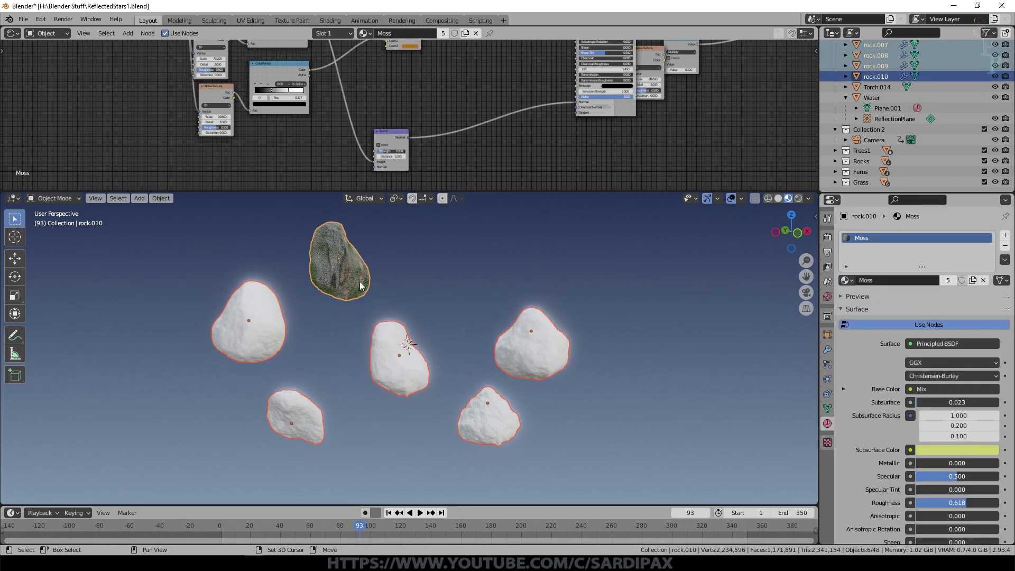
click(1004, 260)
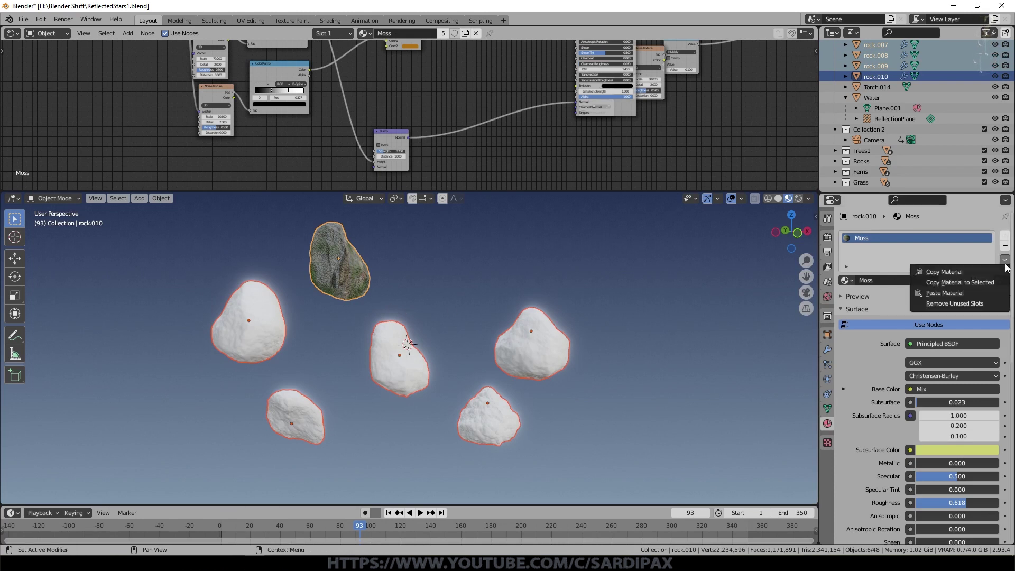
click(979, 281)
Select the uppermost rock and enlarge the shader editor to bring its Moss material nodes into view
click(340, 267)
middle_drag(415, 329, 413, 358)
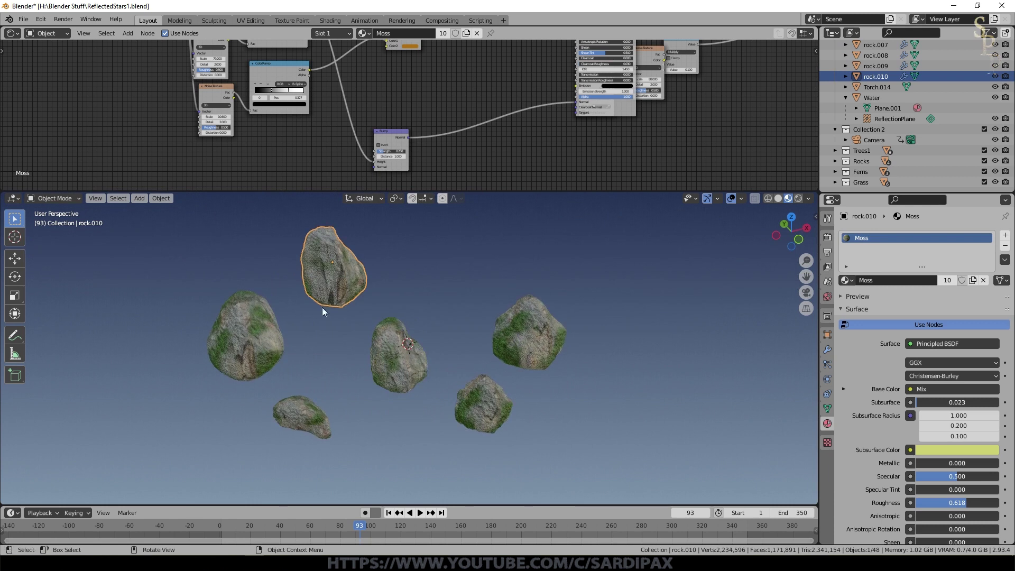
scroll(359, 79, down, 2)
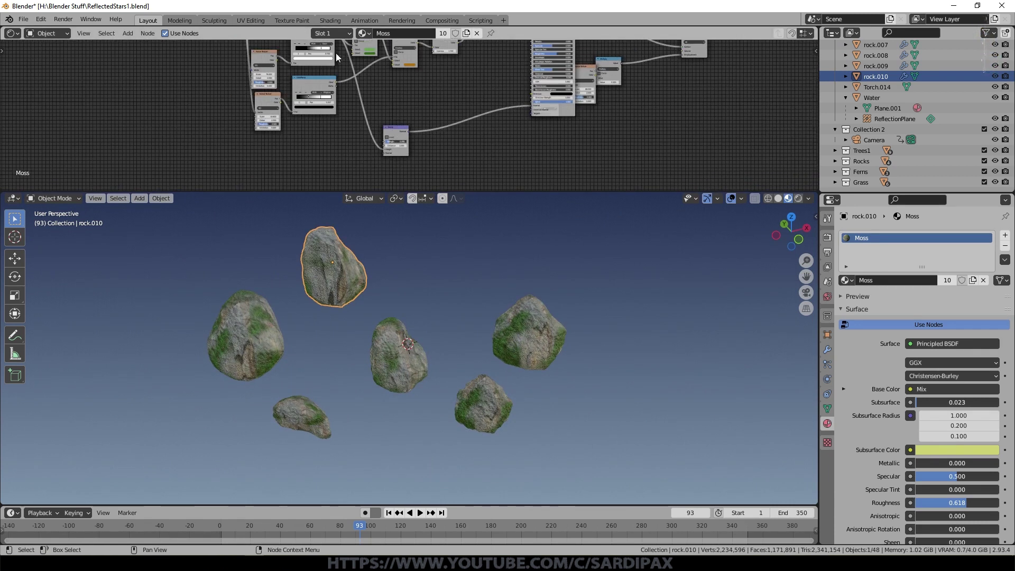
scroll(336, 64, up, 2)
middle_drag(338, 84, 480, 220)
scroll(469, 311, up, 4)
scroll(468, 312, down, 2)
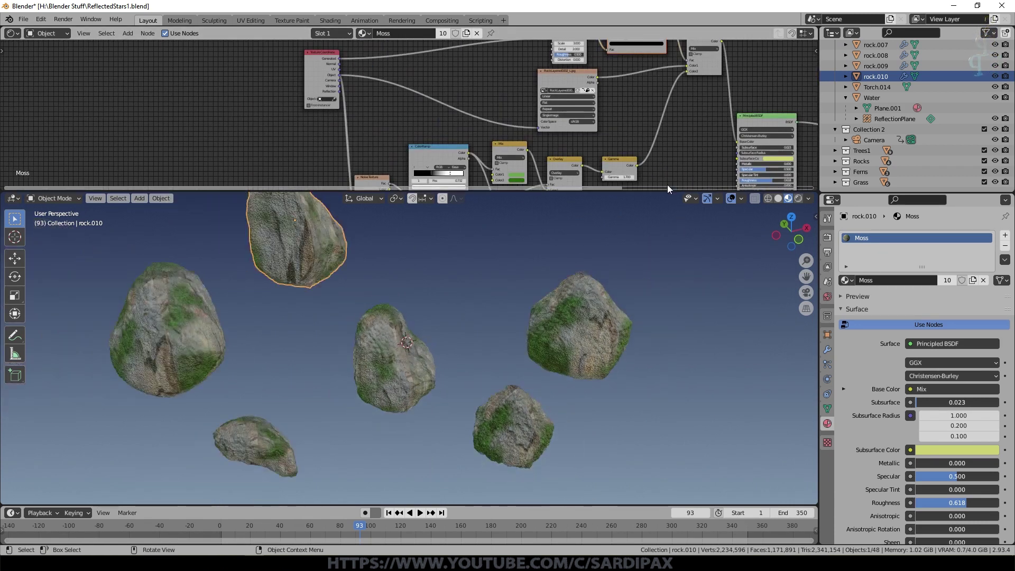
drag(667, 190, 667, 280)
middle_drag(428, 137, 464, 180)
scroll(459, 169, up, 9)
Move the first Texture Coordinate node aside and trace its Generated and Object outputs to the Noise Texture and rock image nodes
drag(327, 156, 255, 159)
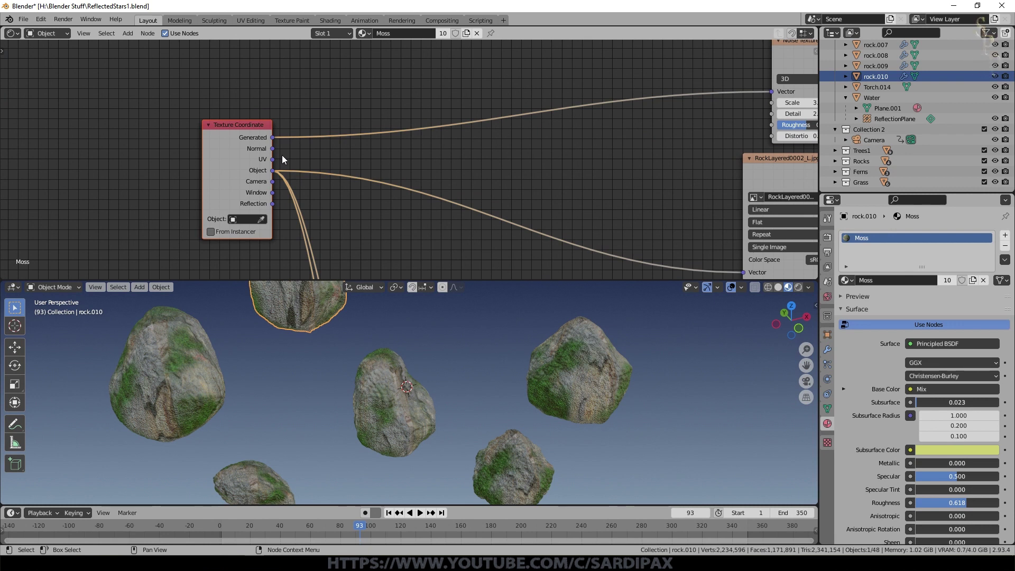
scroll(597, 130, down, 2)
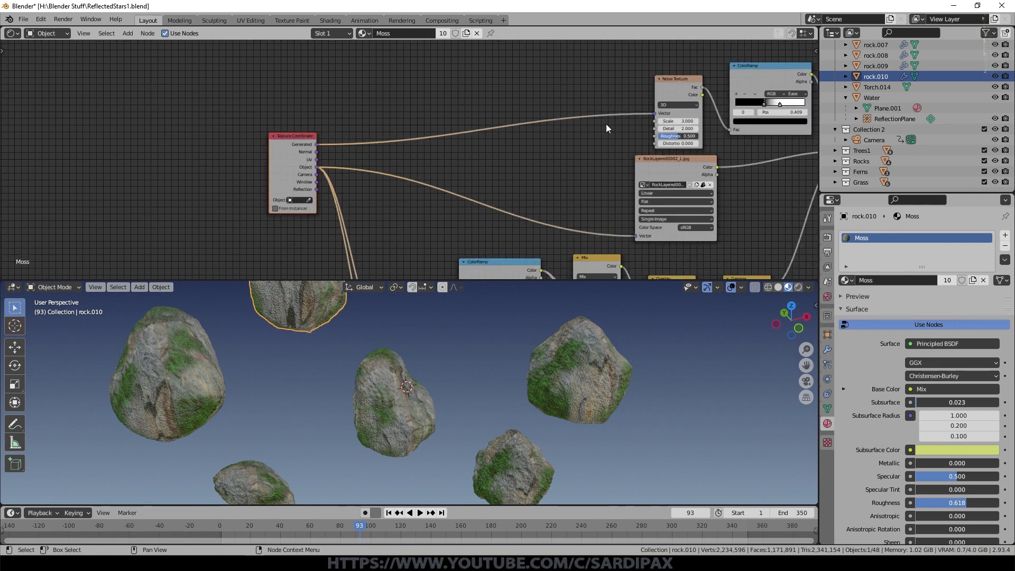
scroll(397, 199, up, 2)
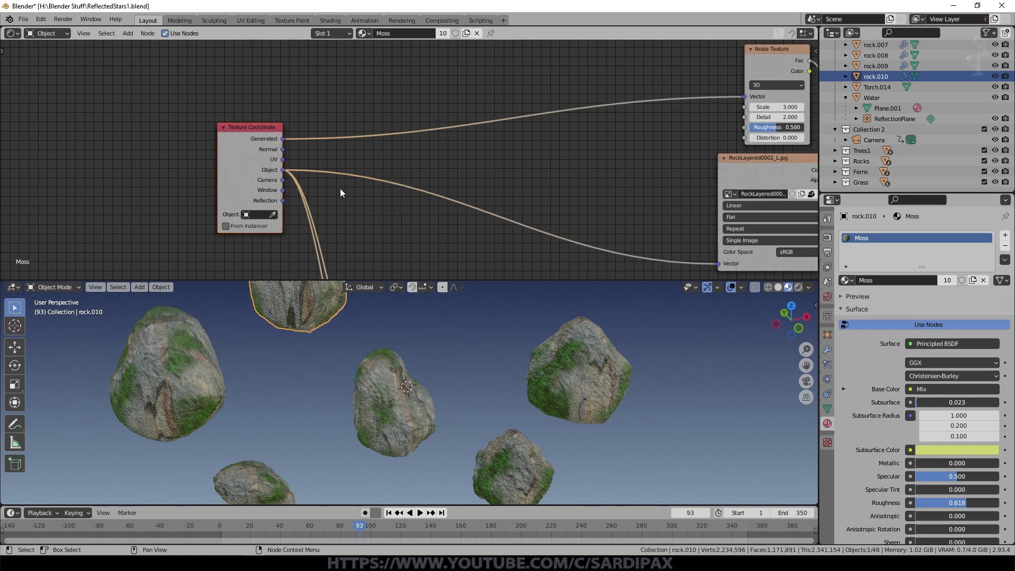
scroll(479, 221, down, 3)
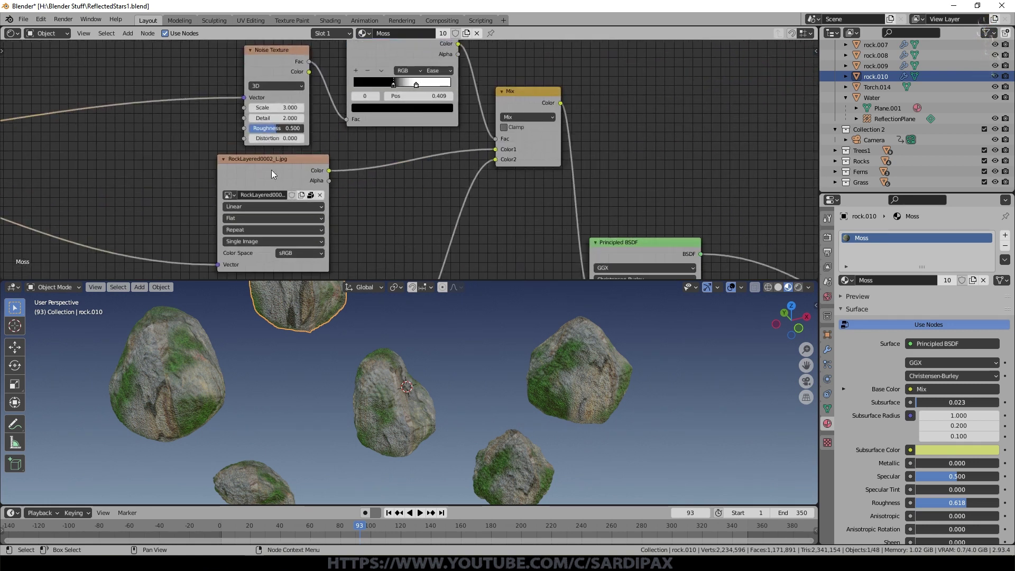
Rearrange the RockLayered0002_L.jpg, Noise Texture and ColorRamp nodes so that the ColorRamp sits closer beside the Noise Texture
mouse_move(269, 156)
mouse_down()
mouse_move(286, 160)
mouse_move(273, 157)
mouse_up()
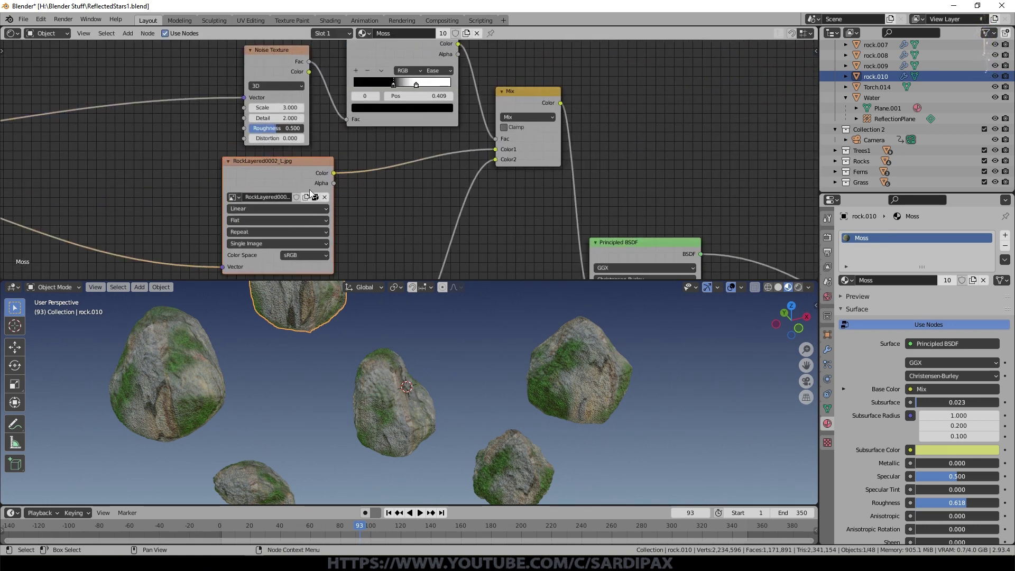
drag(516, 102, 521, 109)
drag(490, 87, 433, 84)
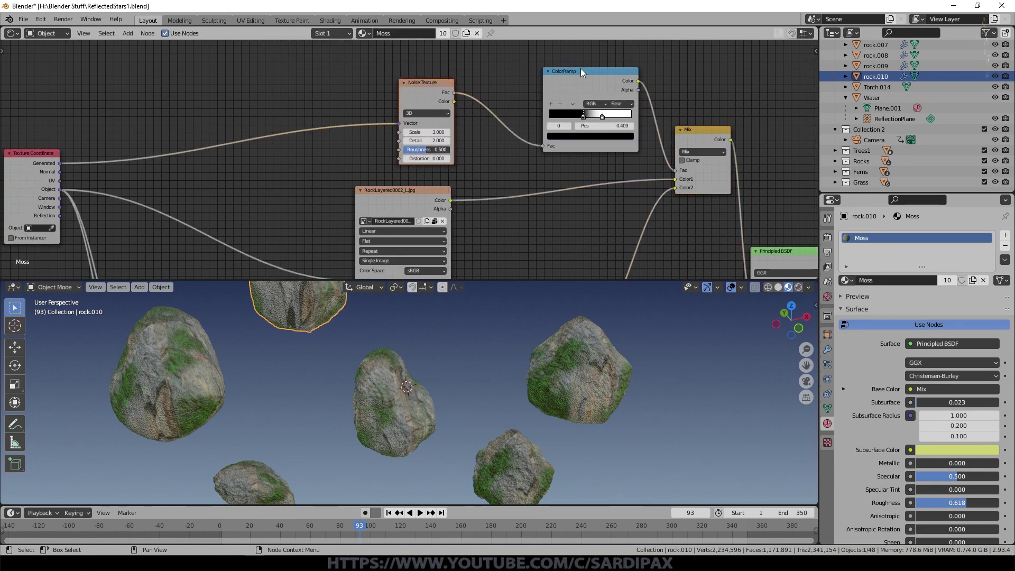
drag(579, 71, 532, 76)
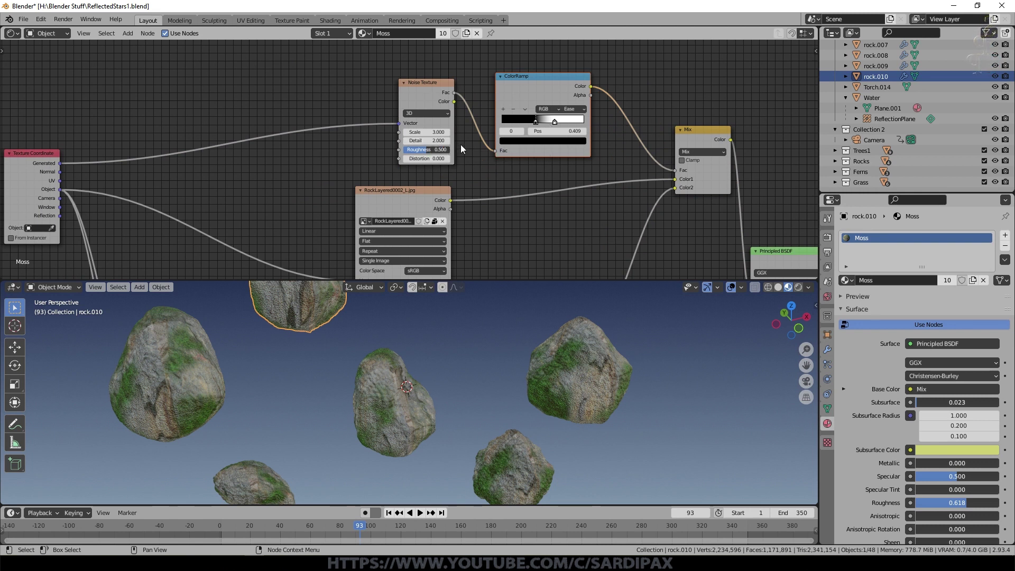
Nudge the Mix node fed by the ColorRamp and move the RockLayered0002_L.jpg node up level with its Color1 input
scroll(454, 126, up, 2)
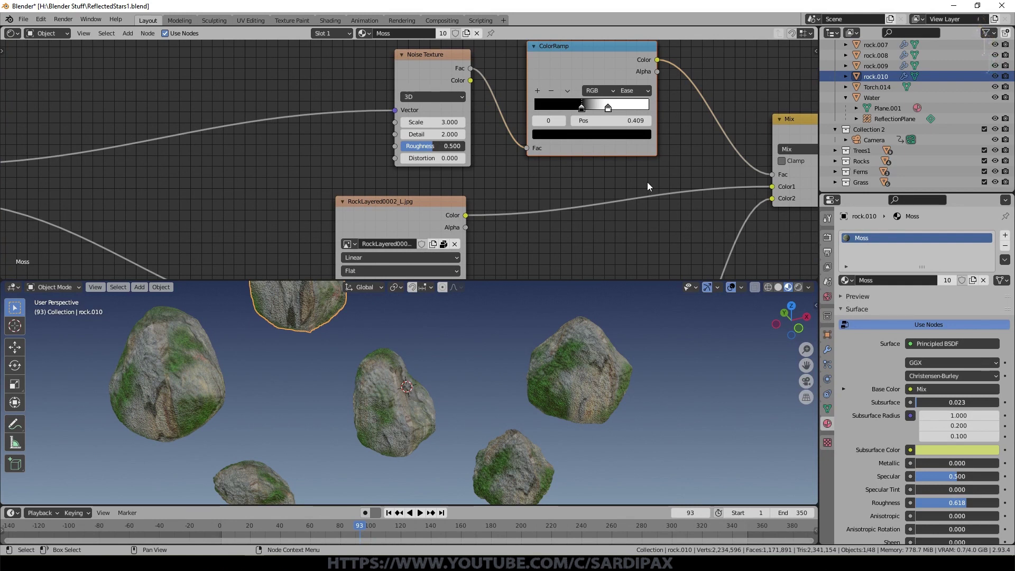
middle_drag(647, 182, 422, 188)
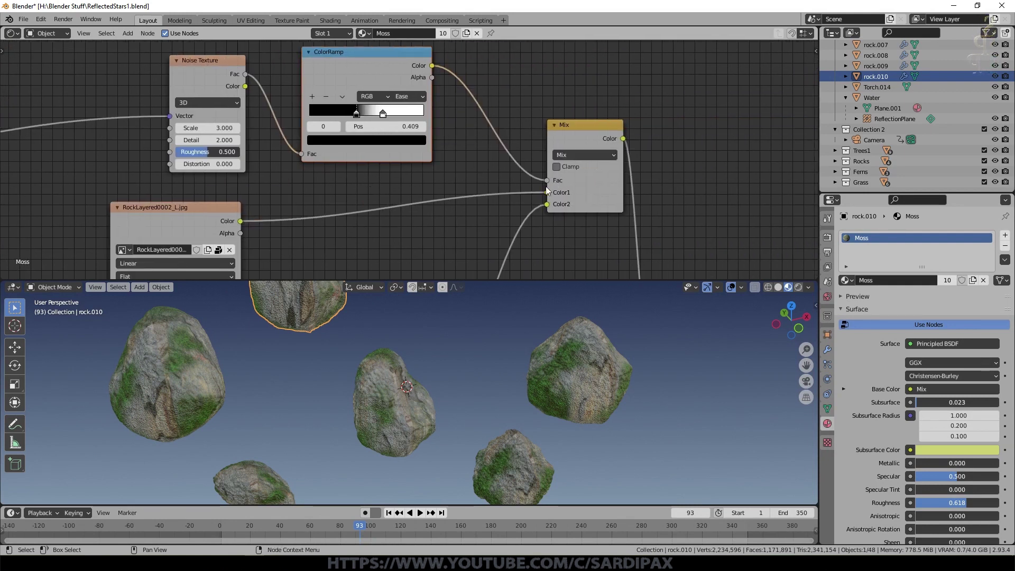
drag(585, 124, 574, 120)
scroll(350, 214, down, 8)
middle_drag(358, 201, 414, 159)
drag(340, 153, 300, 137)
scroll(288, 119, up, 4)
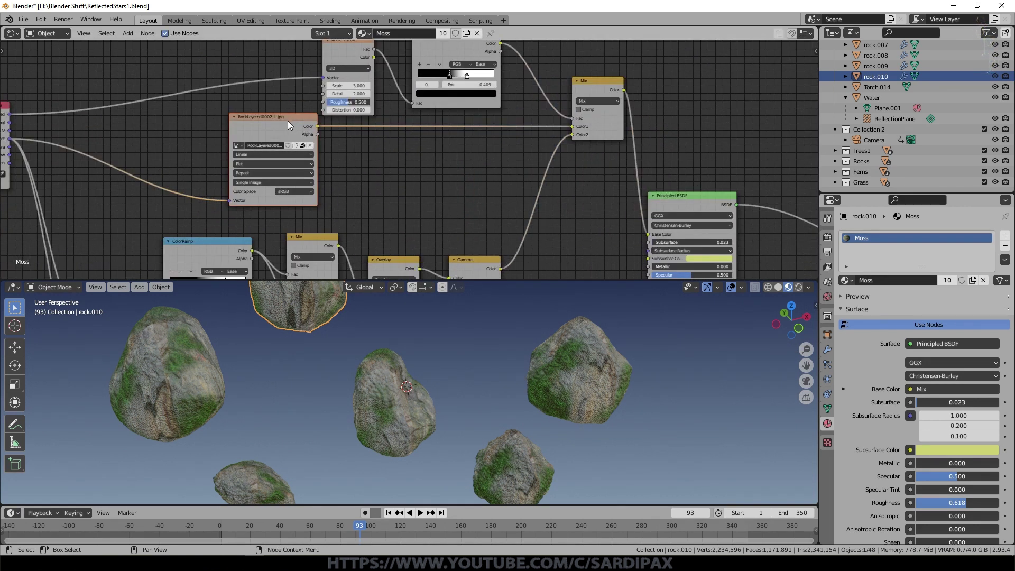
Shift the two moss Noise Texture nodes slightly up in front of their ColorRamp nodes
scroll(288, 121, down, 4)
middle_drag(331, 273, 469, 153)
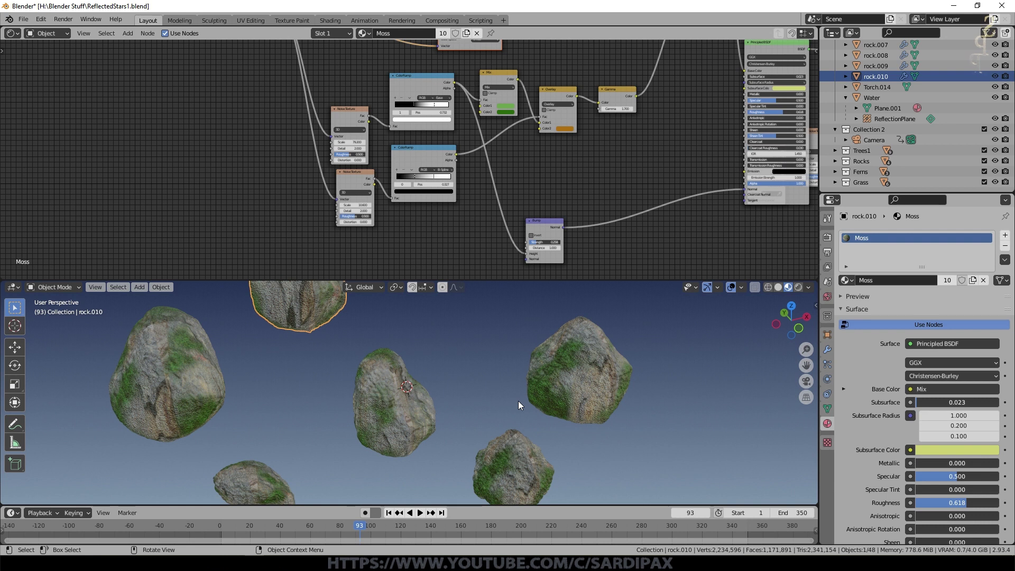
scroll(456, 116, up, 2)
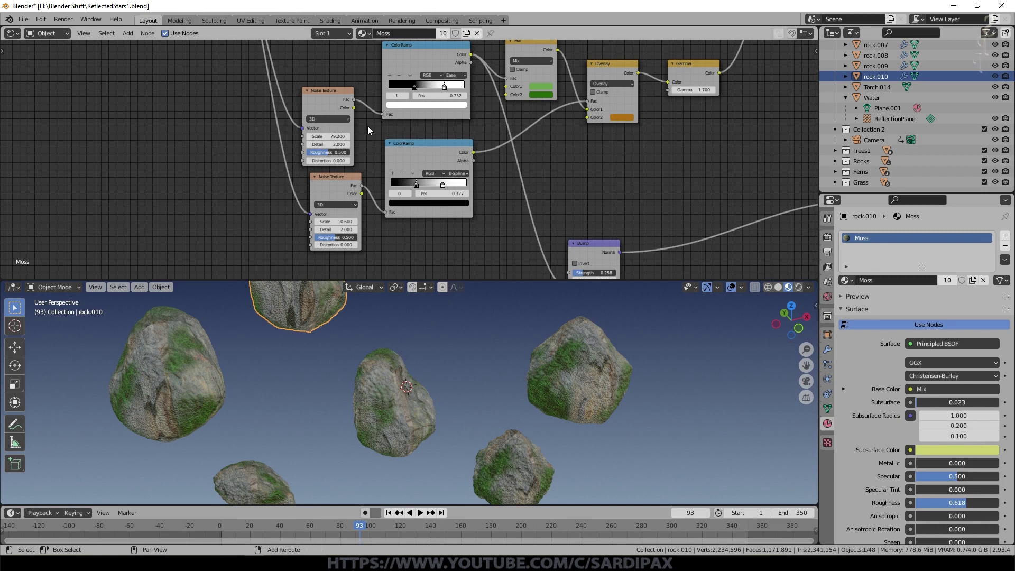
middle_drag(367, 126, 426, 130)
scroll(423, 130, up, 1)
drag(393, 96, 393, 85)
drag(394, 192, 382, 187)
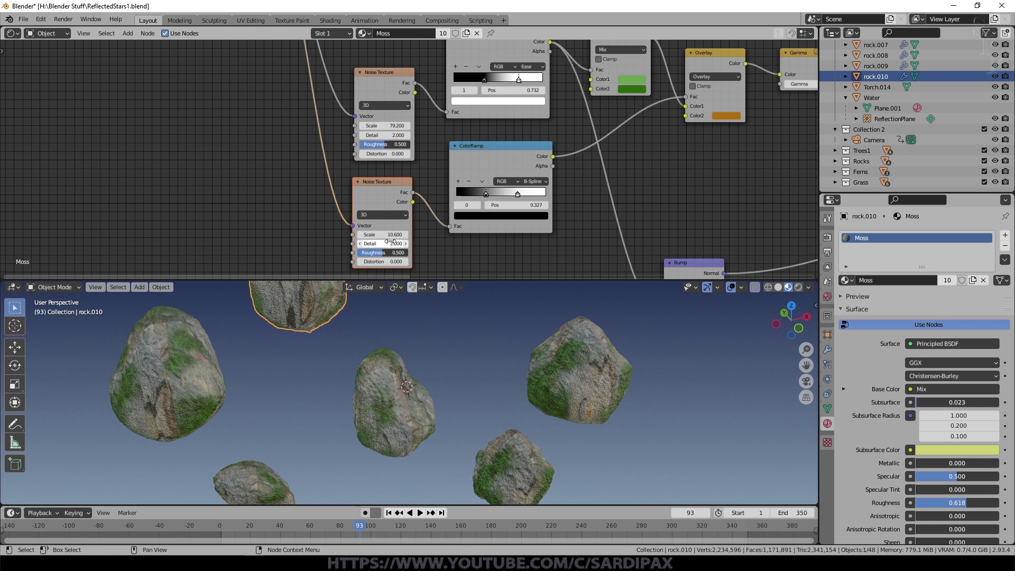
Nudge the moss section's upper ColorRamp, the Mix node with two greens and the Overlay node with the orange color
scroll(454, 122, up, 1)
middle_drag(454, 119, 392, 191)
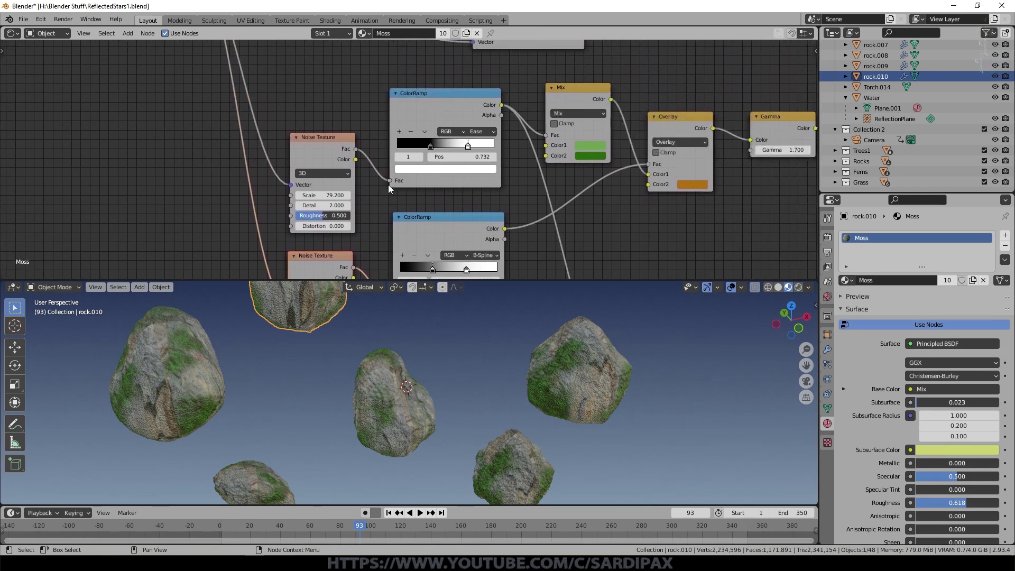
drag(445, 98, 437, 108)
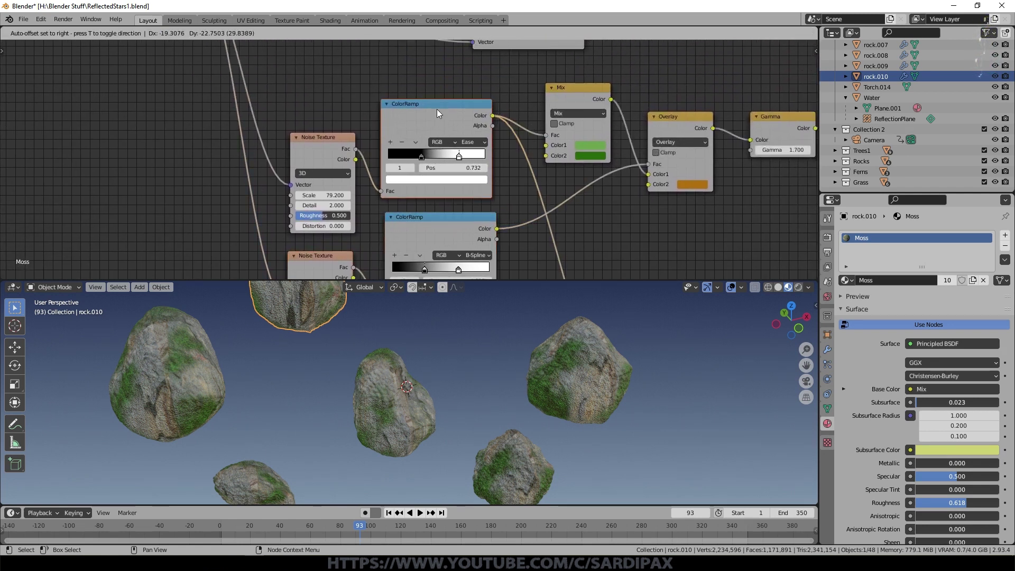
middle_drag(565, 246, 394, 215)
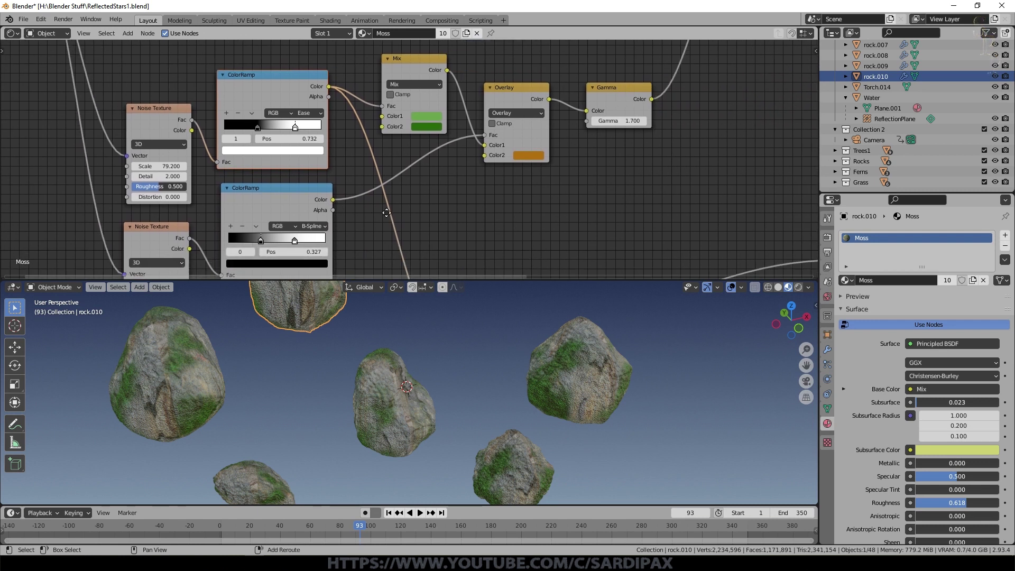
scroll(388, 164, down, 1)
drag(413, 73, 423, 67)
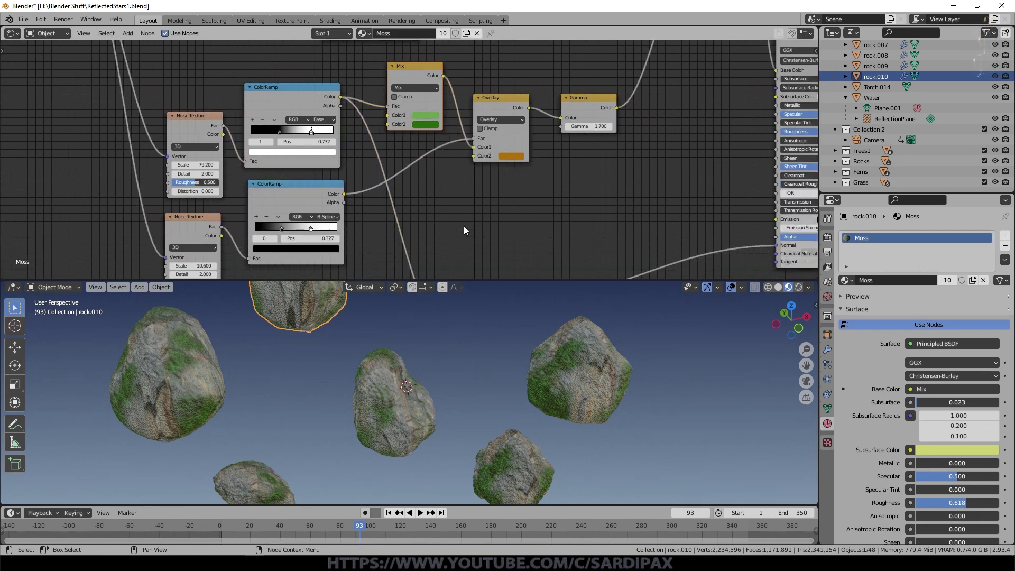
drag(492, 102, 496, 98)
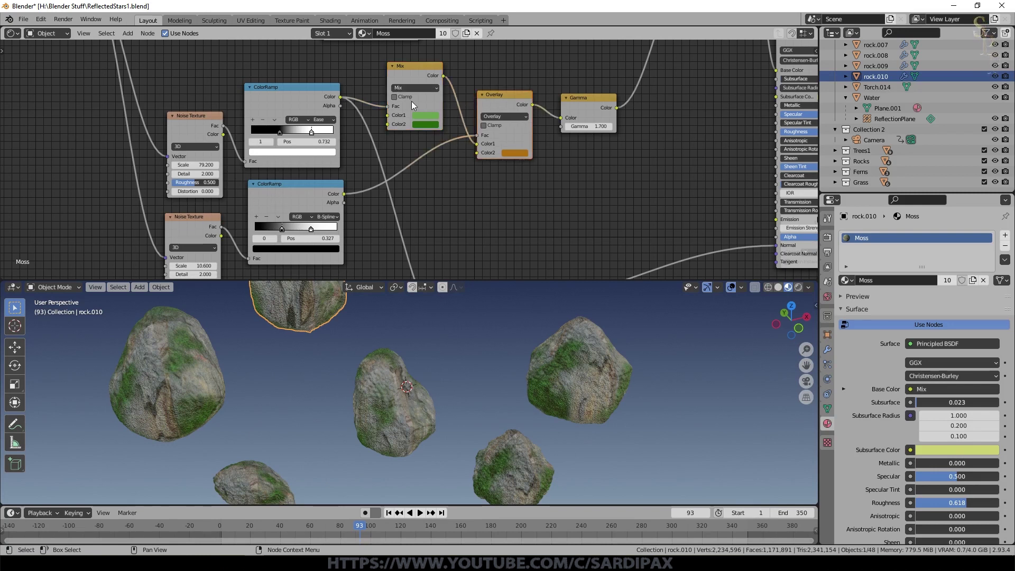
Trace the Gamma node's output to the Mix node's Color2 input and nudge the RockLayered0002_L.jpg node slightly lower
middle_drag(559, 236, 532, 262)
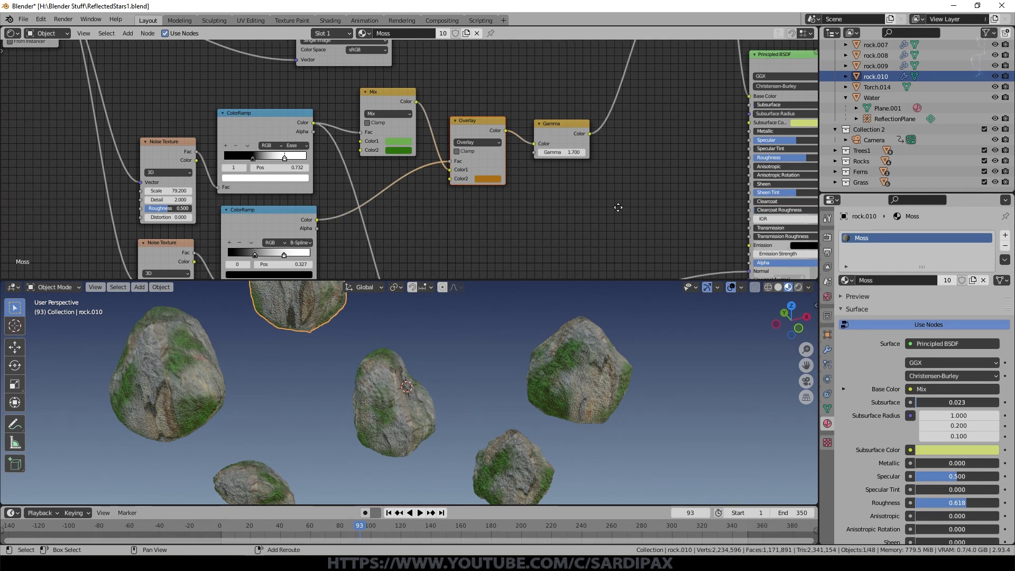
middle_drag(619, 207, 617, 206)
middle_drag(602, 141, 441, 225)
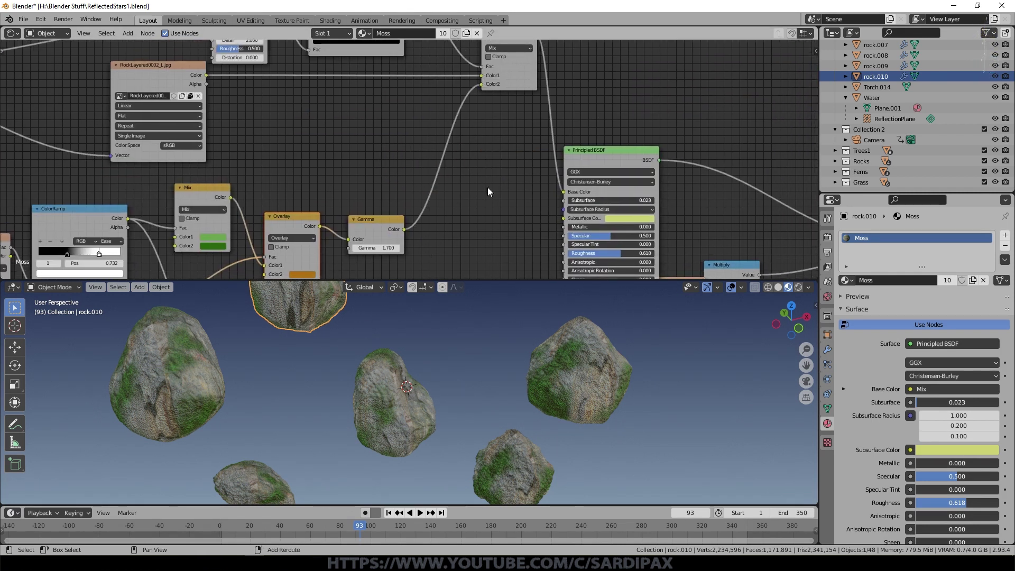
middle_drag(487, 187, 502, 223)
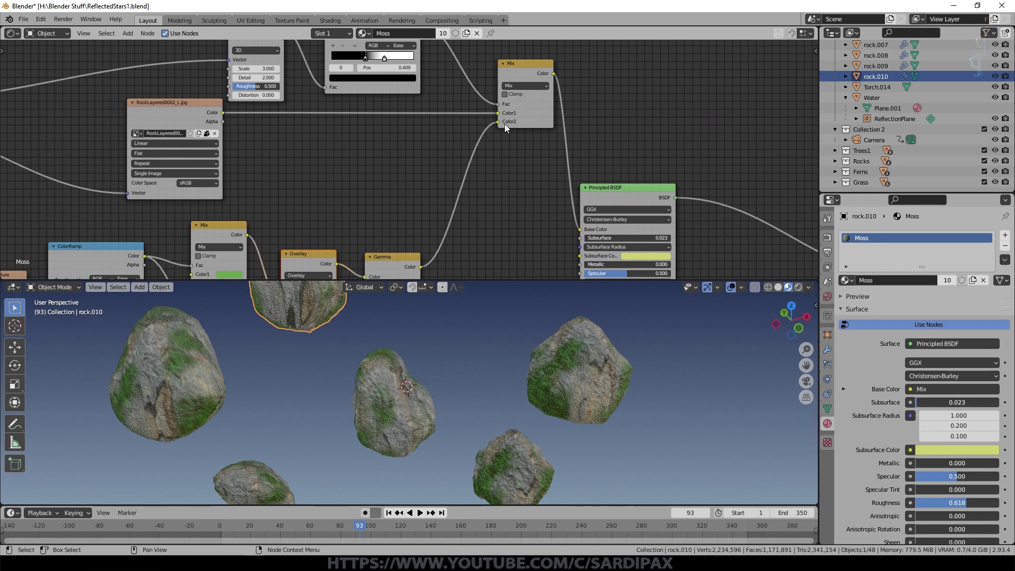
middle_drag(408, 122, 488, 177)
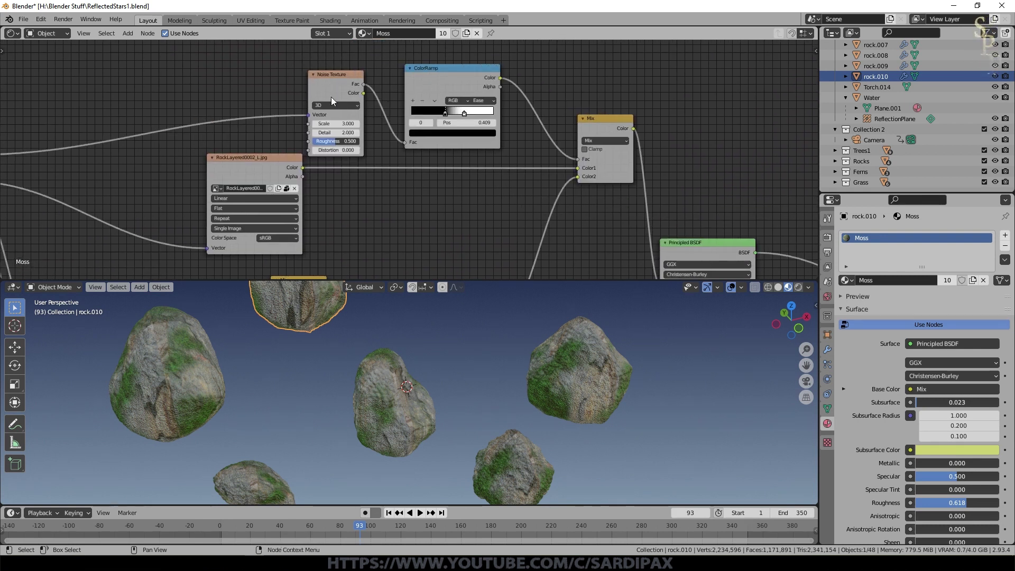
drag(242, 163, 238, 168)
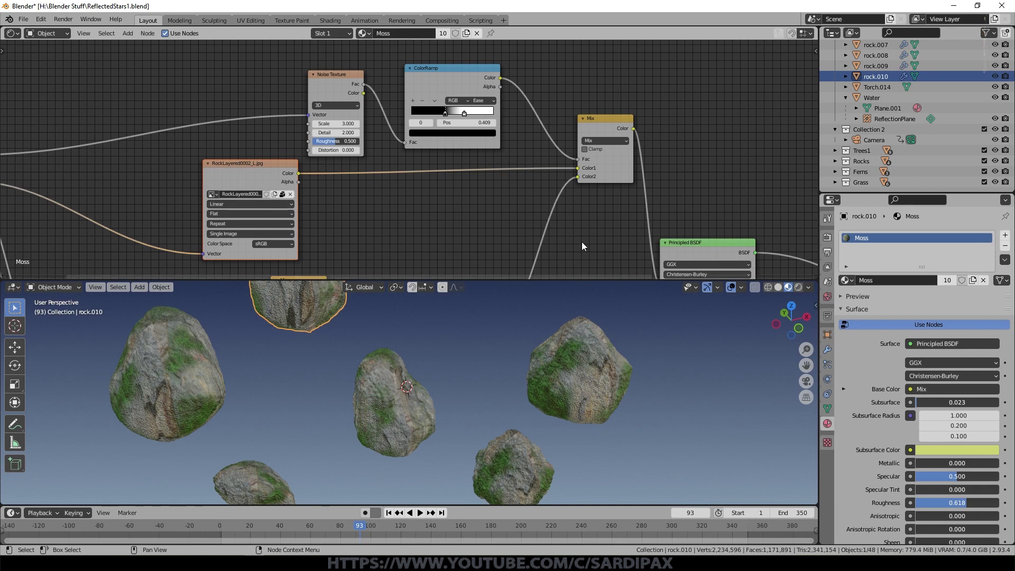
Move the Principled BSDF node away from the displacement nodes it overlaps
middle_drag(640, 248, 440, 154)
drag(480, 149, 493, 140)
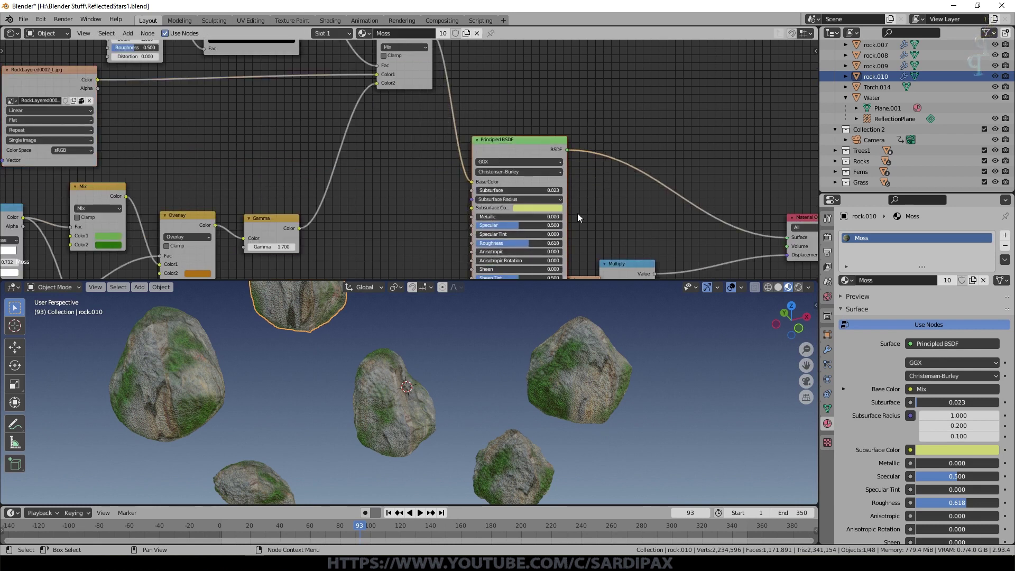
scroll(576, 211, down, 3)
middle_drag(510, 195, 506, 118)
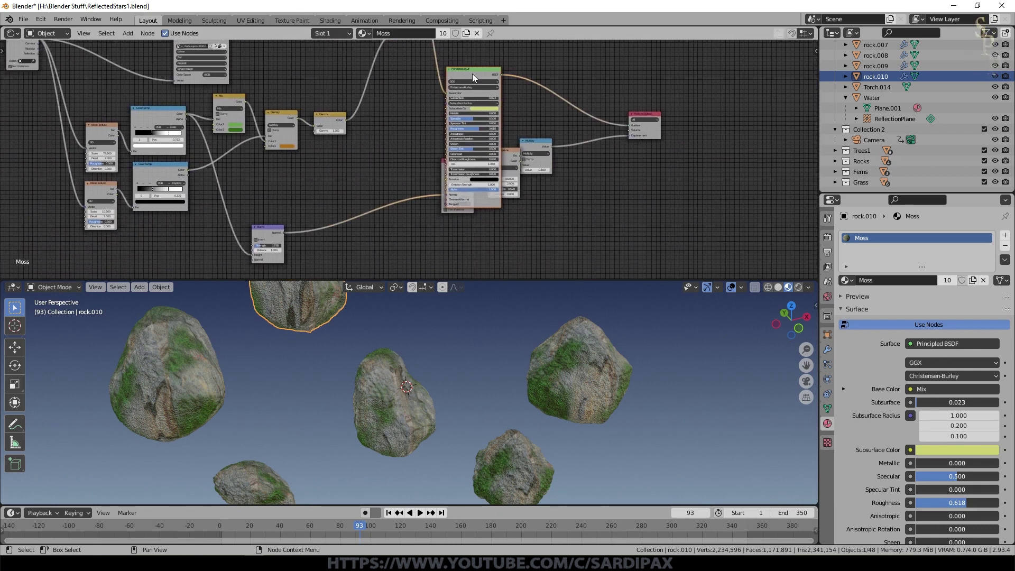
drag(472, 74, 407, 79)
Move the Bump node up below the Overlay node and inspect the bumpy moss surface on the rocks up close
middle_drag(281, 176, 457, 169)
scroll(458, 169, up, 5)
drag(283, 69, 277, 67)
drag(438, 245, 428, 172)
scroll(408, 227, up, 4)
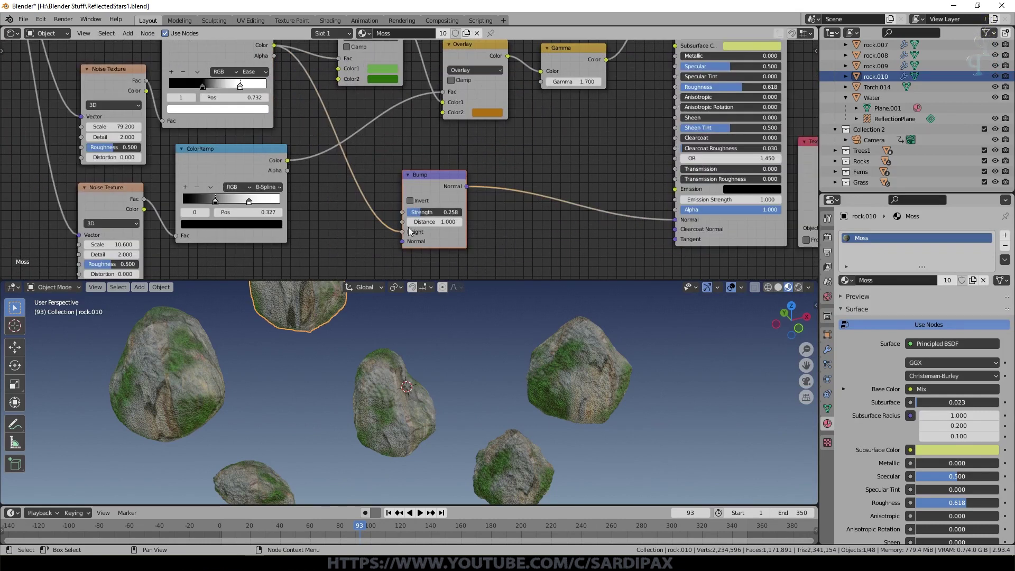
middle_drag(556, 241, 312, 244)
scroll(593, 353, up, 3)
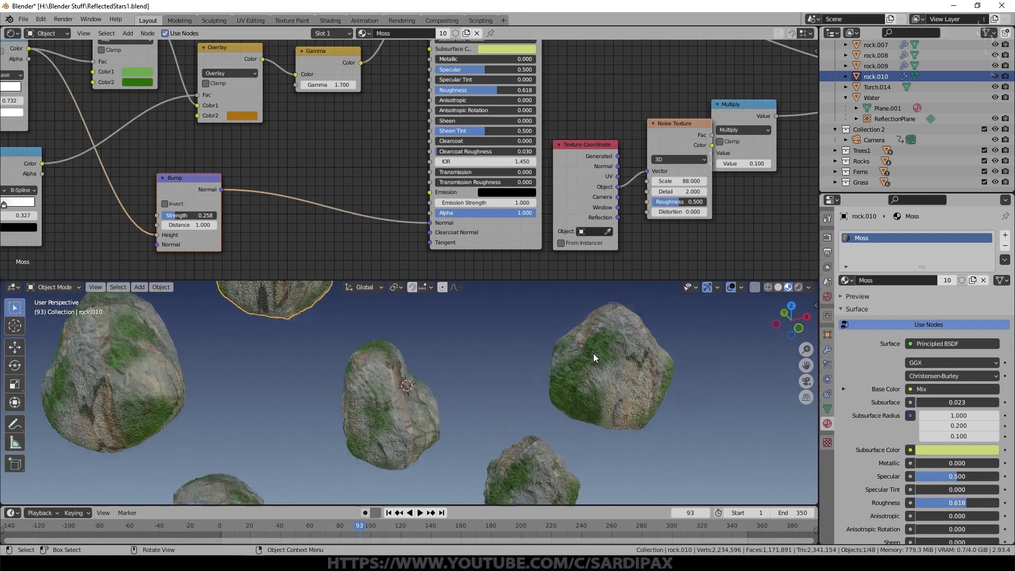
scroll(593, 353, up, 3)
middle_drag(481, 355, 501, 341)
Spread out the Texture Coordinate, Noise Texture and Multiply nodes of the displacement chain so that they no longer overlap
scroll(761, 189, down, 3)
middle_drag(781, 184, 539, 213)
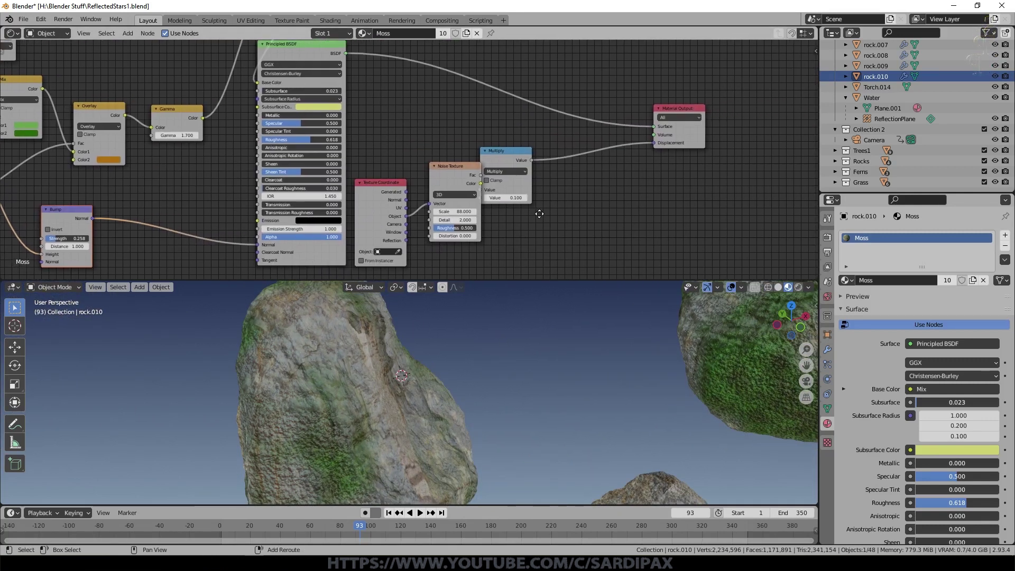
drag(506, 152, 551, 153)
drag(454, 170, 467, 172)
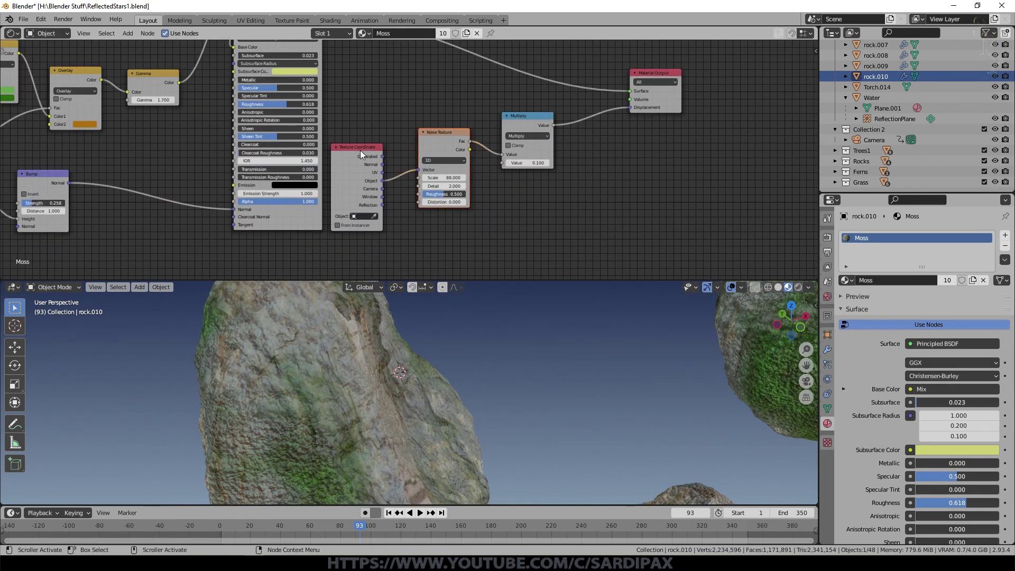
drag(360, 150, 366, 146)
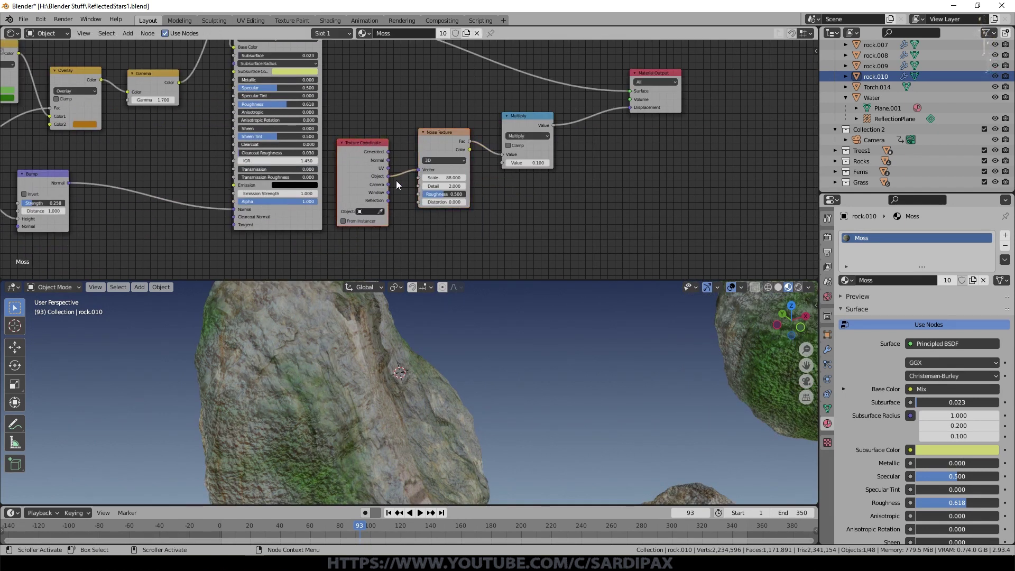
Nudge the Multiply node and examine the displacement chain from Texture Coordinate to the Material Output's Displacement input
scroll(398, 181, down, 7)
scroll(578, 209, up, 5)
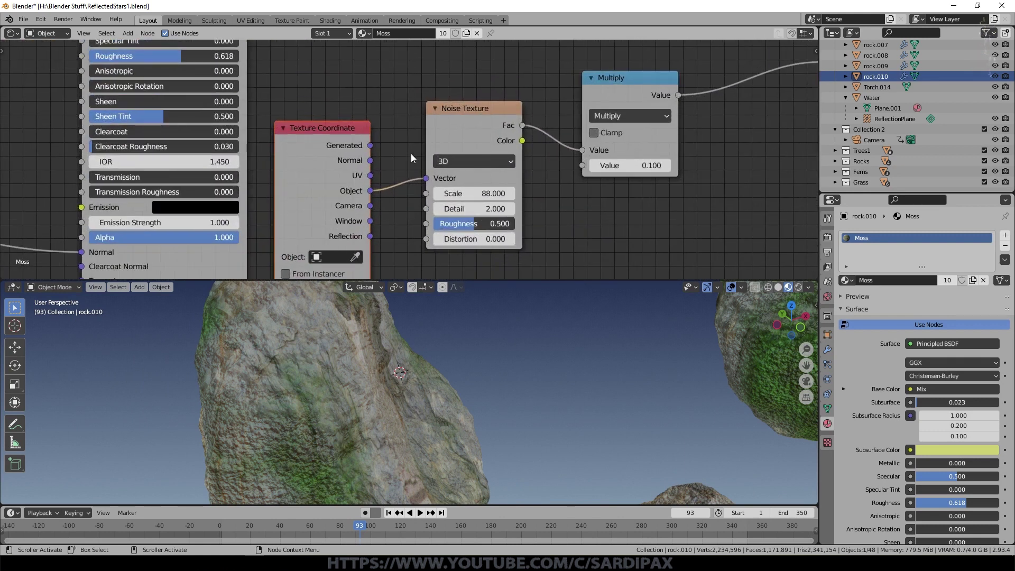
scroll(571, 204, down, 1)
middle_drag(565, 203, 432, 230)
drag(445, 129, 437, 133)
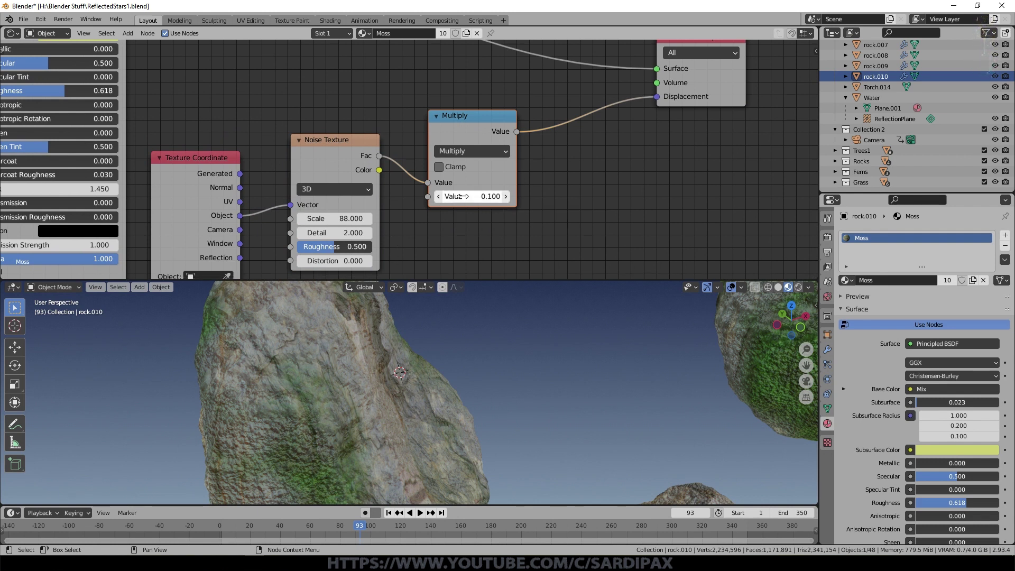
middle_drag(530, 191, 397, 210)
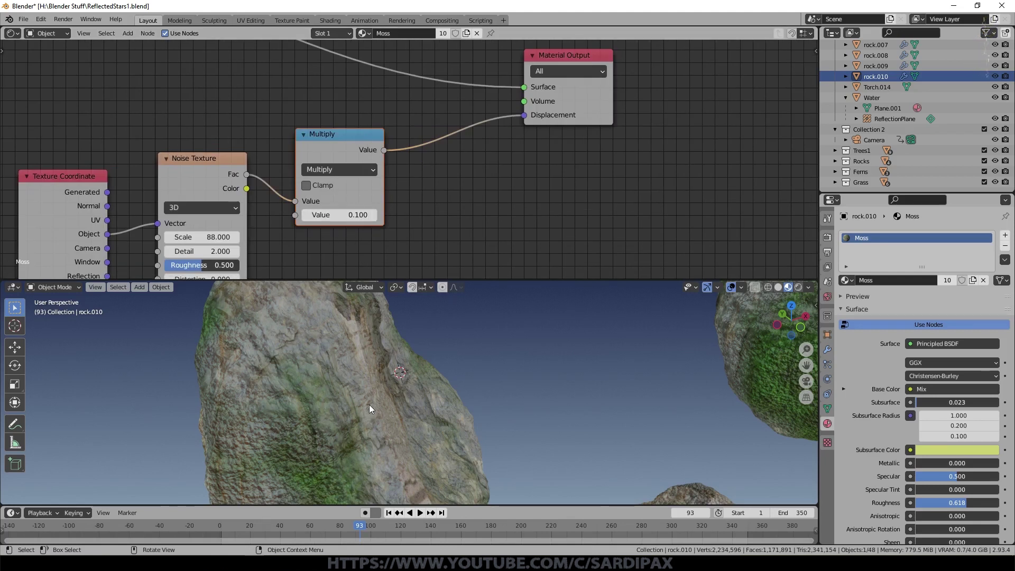
Pull the 3D view back from the rocks to look over the grassy pond terrain and source trees
middle_drag(377, 395, 326, 382)
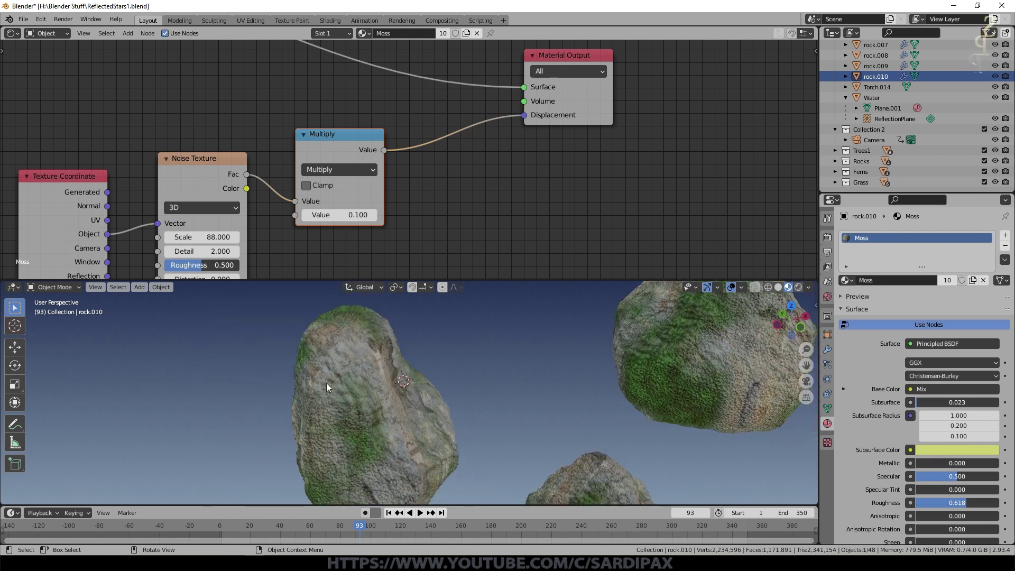
scroll(518, 237, down, 3)
scroll(516, 323, down, 5)
scroll(513, 324, down, 6)
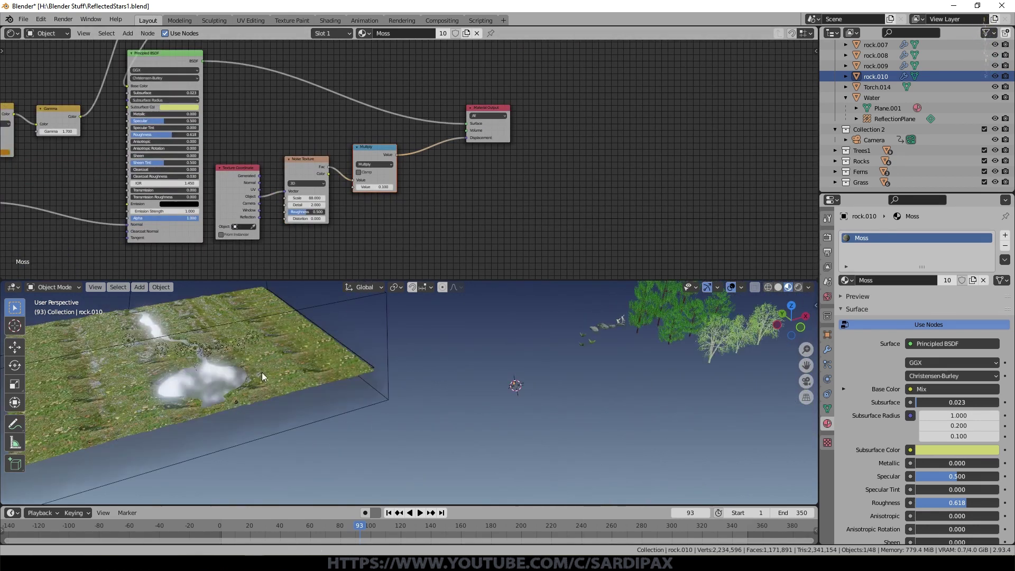
Select the ground terrain and examine its grass surface and stream from directly above, along with the Ground material's nodes
click(319, 376)
key(KP_Decimal)
key(KP_7)
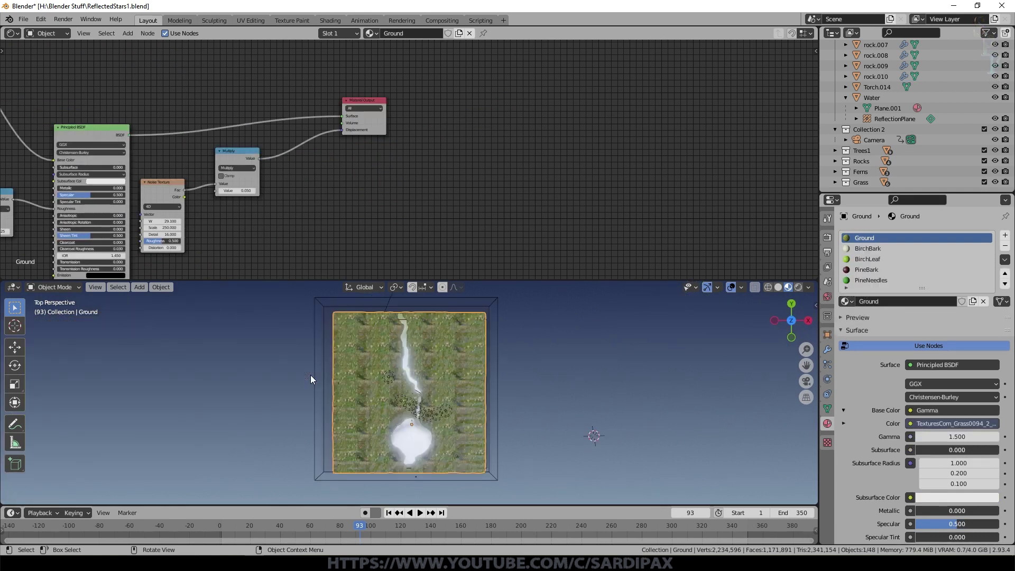
scroll(309, 358, up, 6)
scroll(468, 374, up, 5)
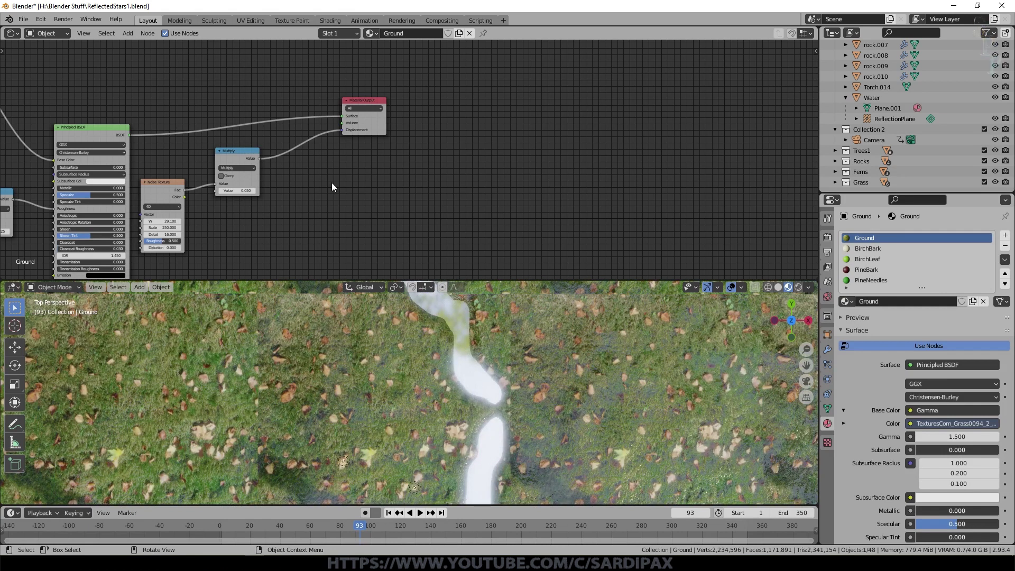
middle_drag(343, 202, 759, 131)
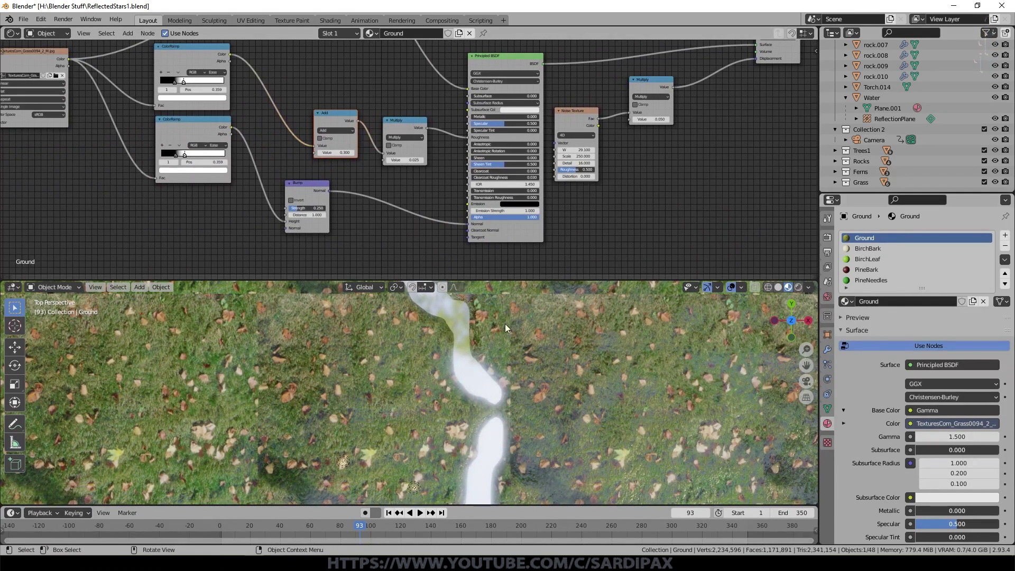
scroll(934, 239, down, 4)
scroll(920, 245, up, 4)
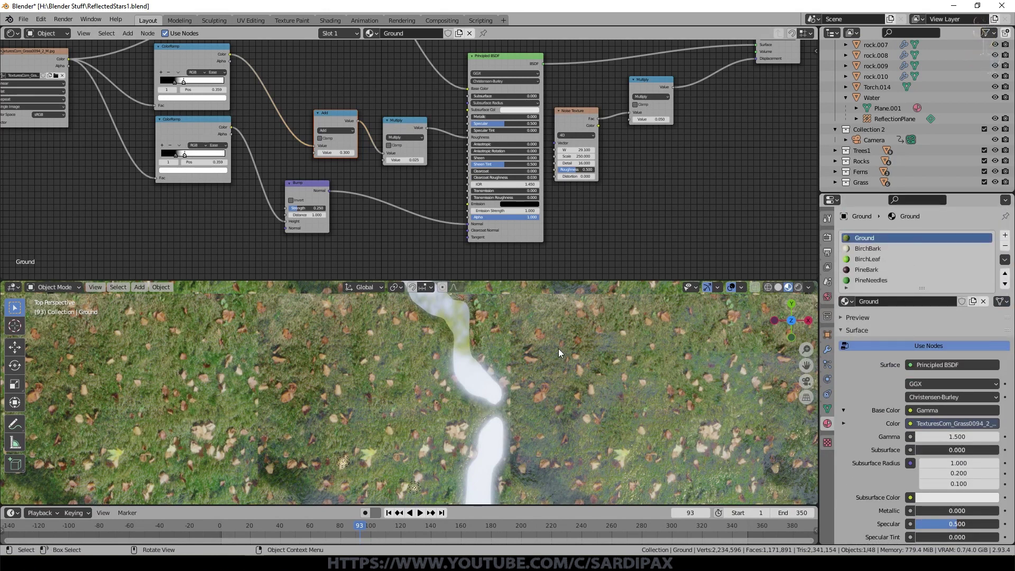
Look through the camera and check the ground's BirchBark and PineBark materials, returning to the Ground material
key(KP_0)
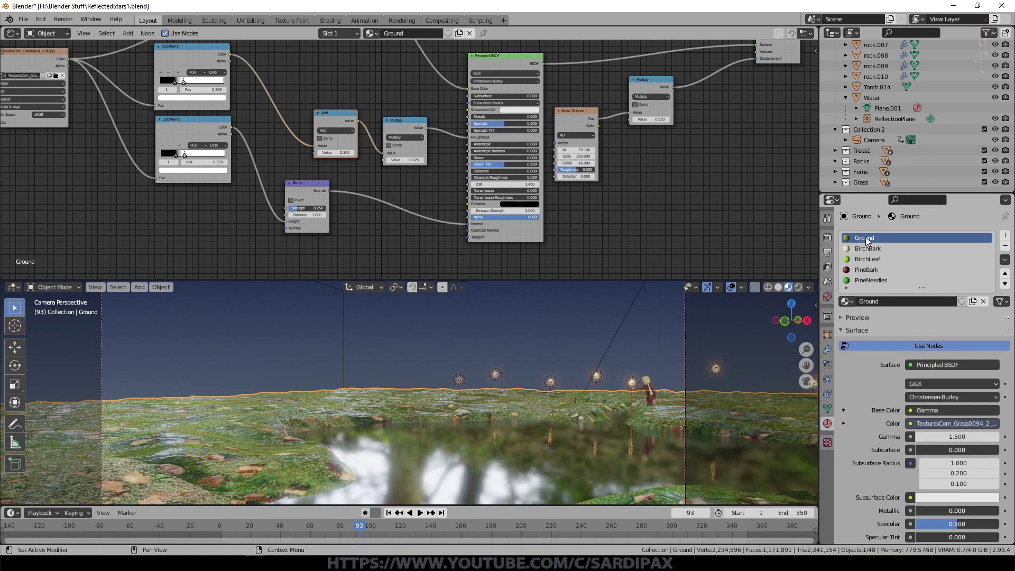
click(876, 250)
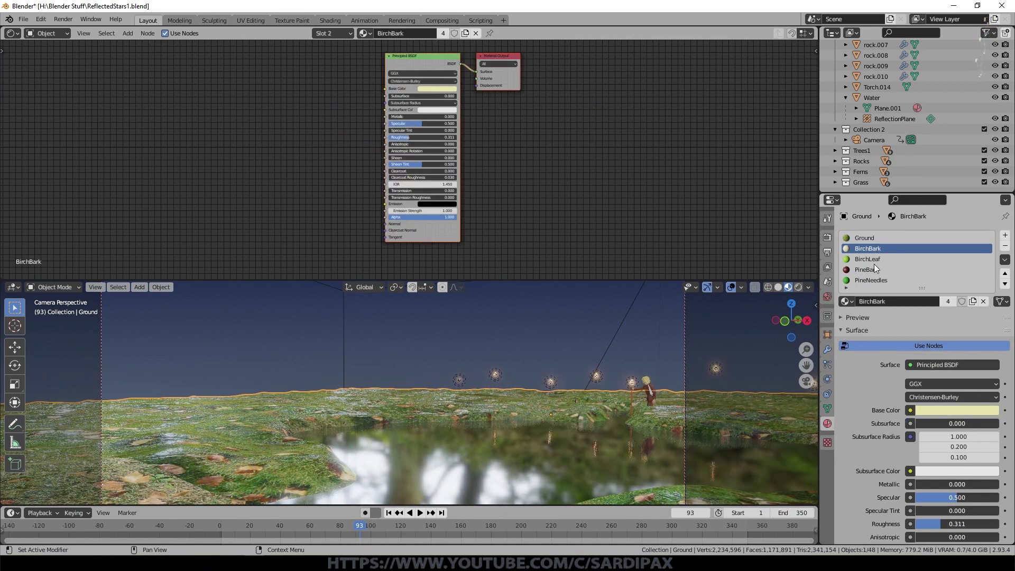
click(870, 270)
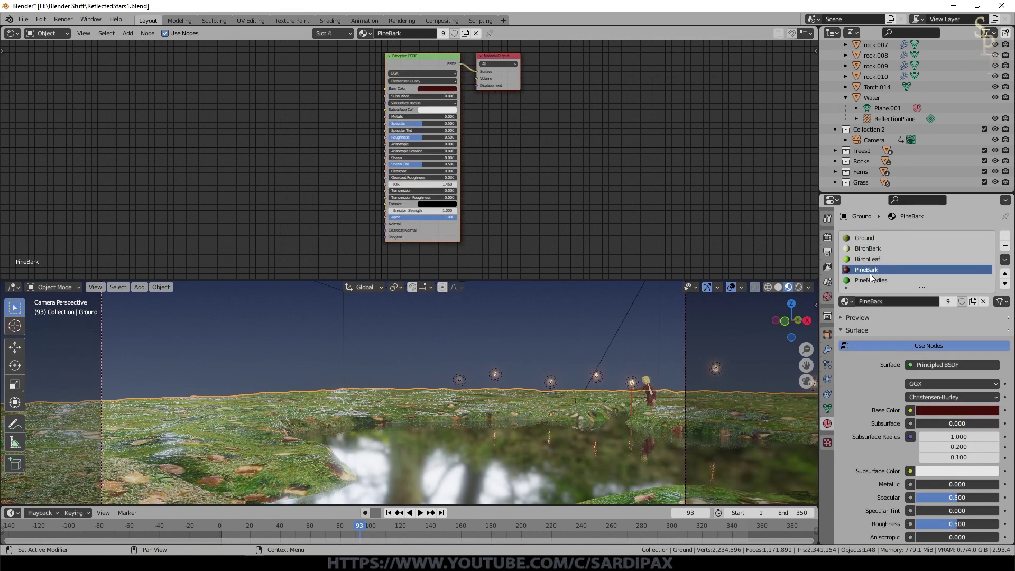
click(867, 240)
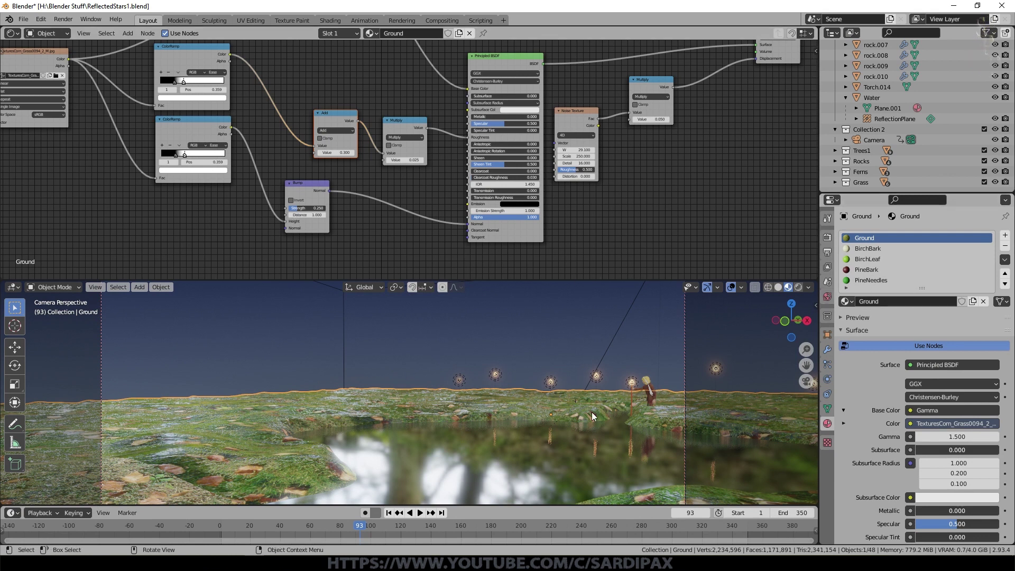
Nudge the grass image texture node and examine its links to the Gamma and ColorRamp nodes in the Ground material
scroll(544, 196, down, 5)
middle_drag(555, 190, 631, 253)
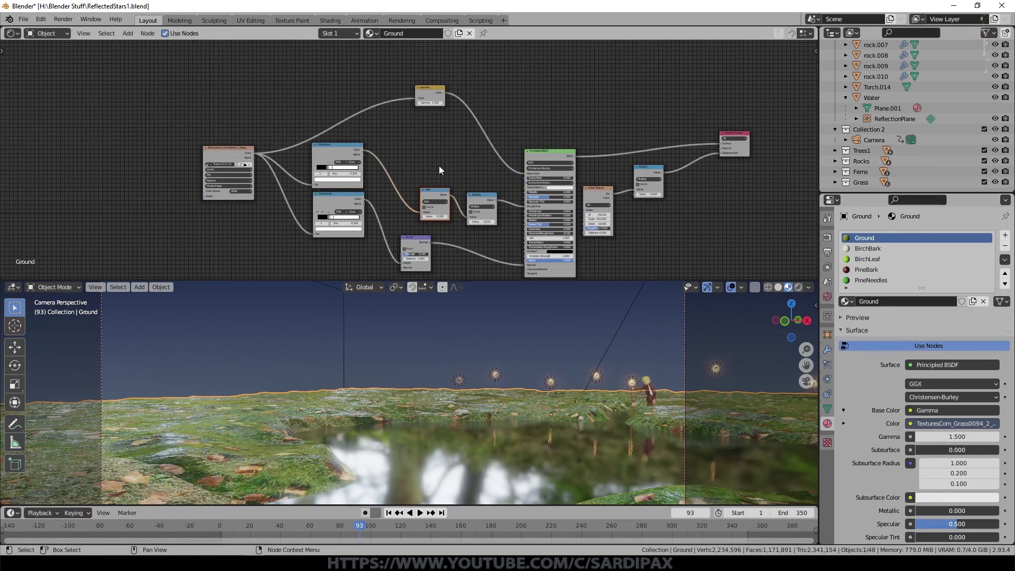
scroll(438, 166, up, 3)
drag(169, 145, 167, 140)
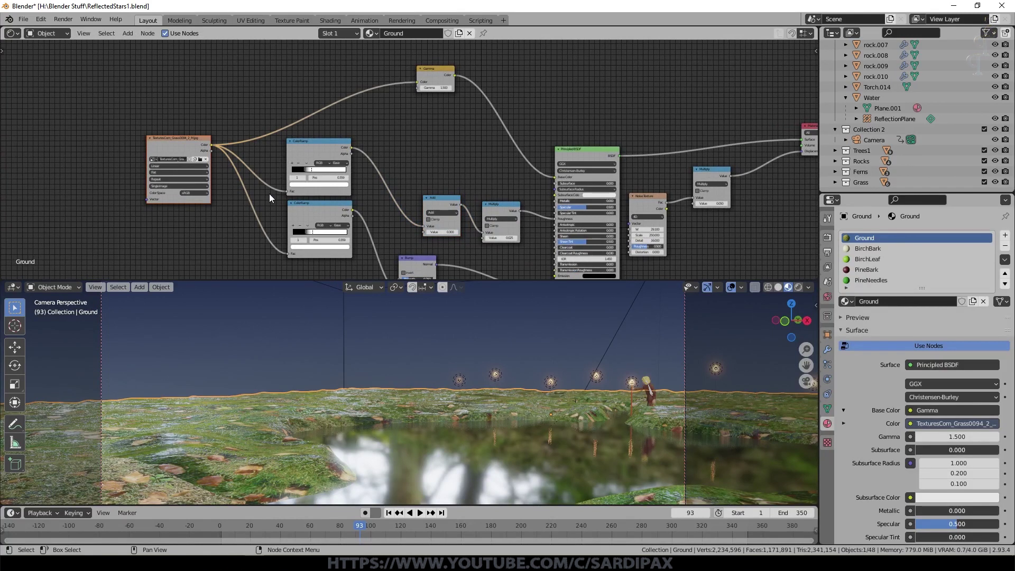
middle_drag(268, 200, 274, 163)
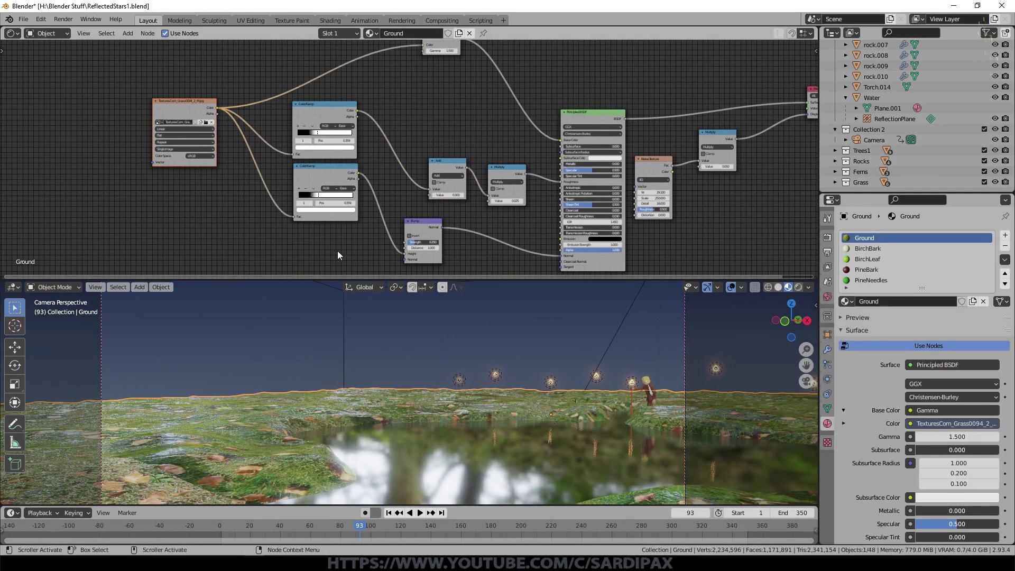
Nudge the upper ColorRamp, Add and Multiply nodes and examine the chain feeding the Principled BSDF's Roughness input
scroll(274, 233, down, 1)
scroll(275, 233, up, 2)
drag(327, 105, 331, 100)
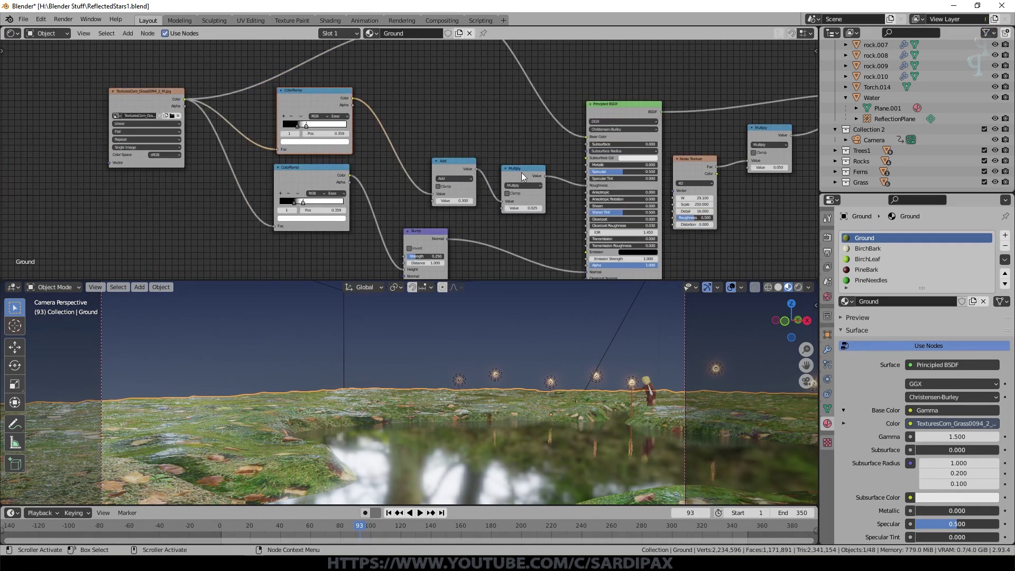
drag(445, 157, 433, 150)
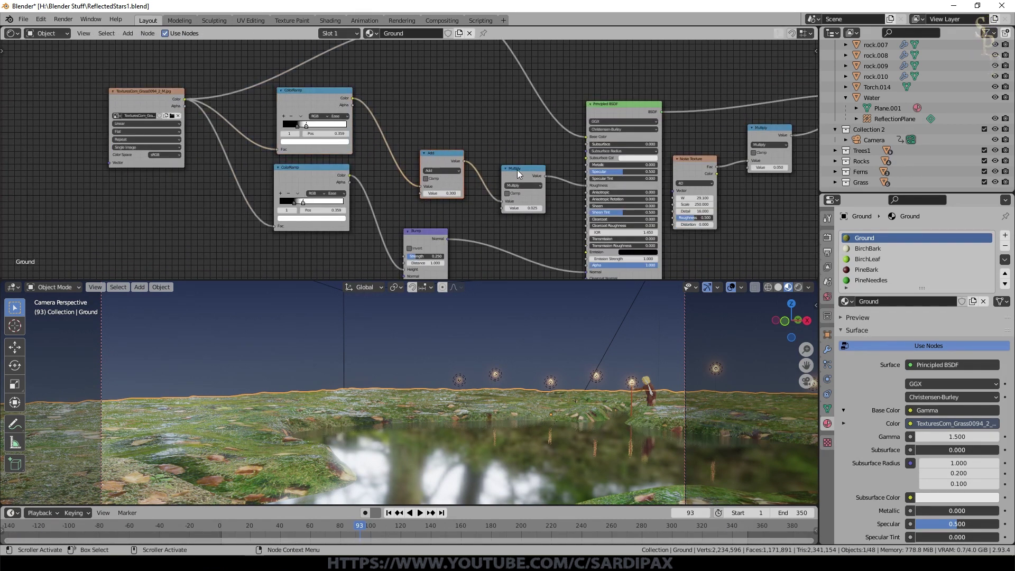
drag(518, 173, 501, 162)
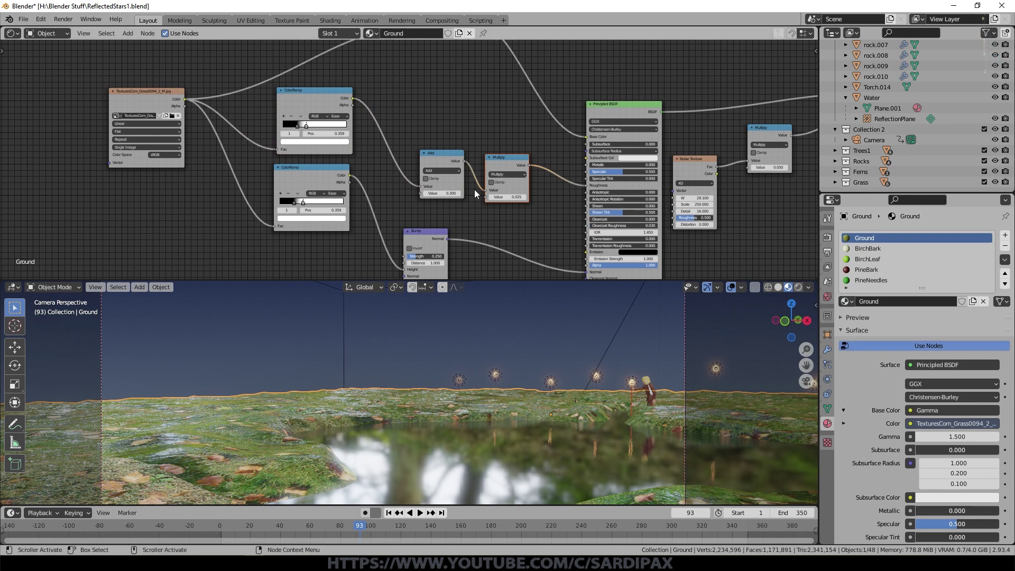
scroll(529, 174, up, 1)
scroll(541, 226, up, 1)
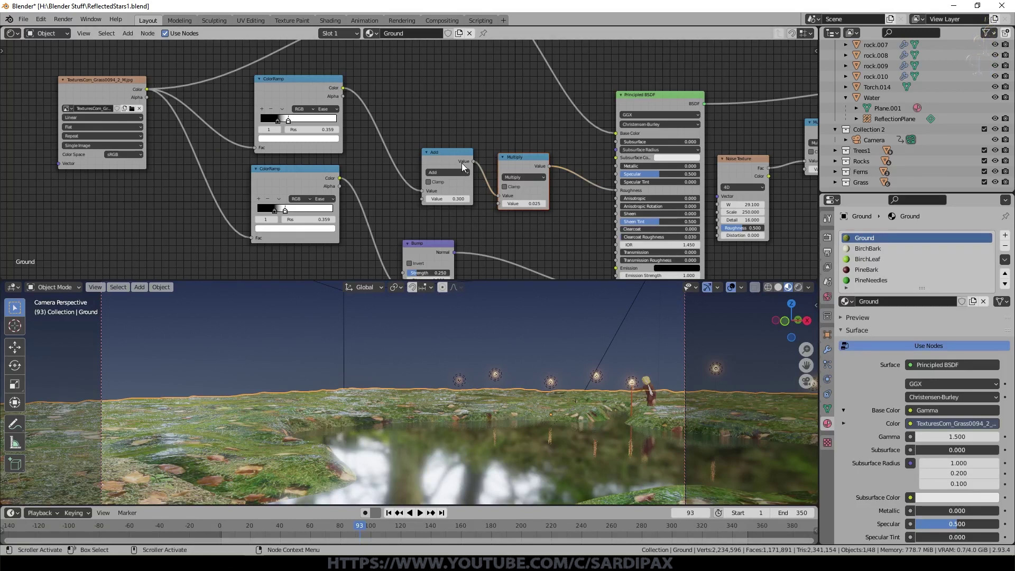
scroll(561, 232, up, 2)
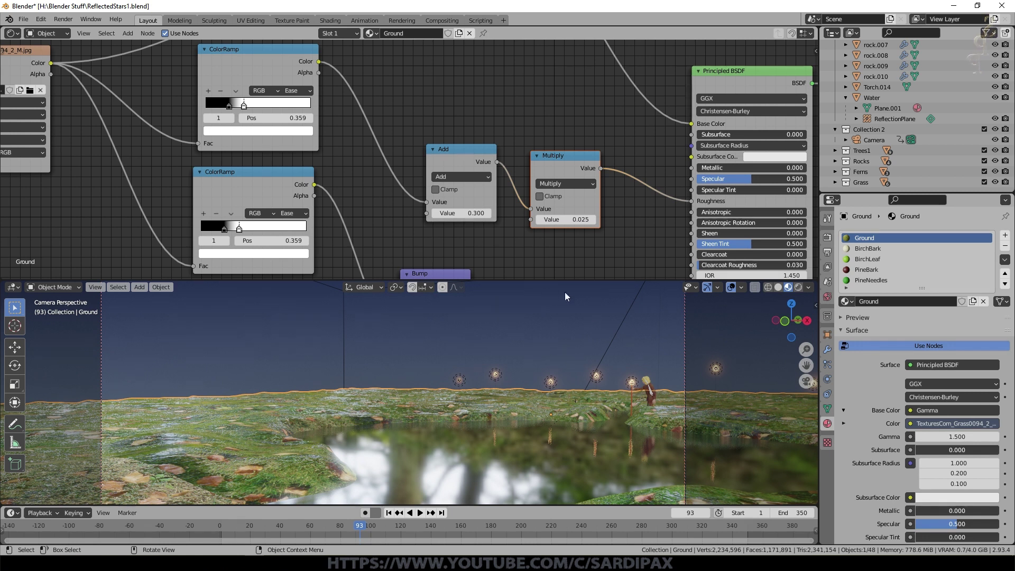
Examine the Ground material's Bump node between the lower ColorRamp and the Principled BSDF's Normal input
scroll(526, 245, down, 5)
middle_drag(526, 245, 514, 172)
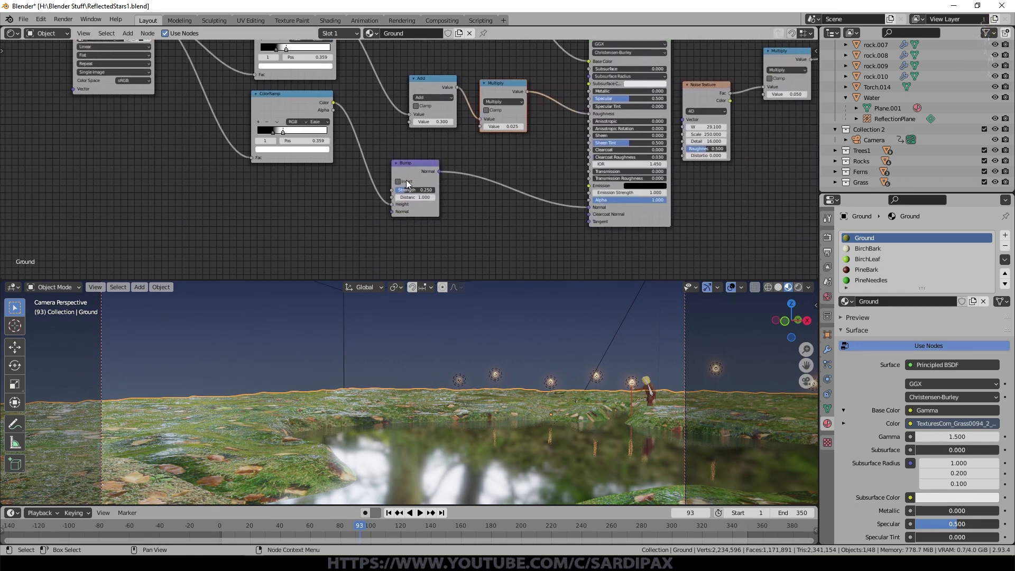
middle_drag(450, 205, 447, 176)
scroll(512, 171, up, 8)
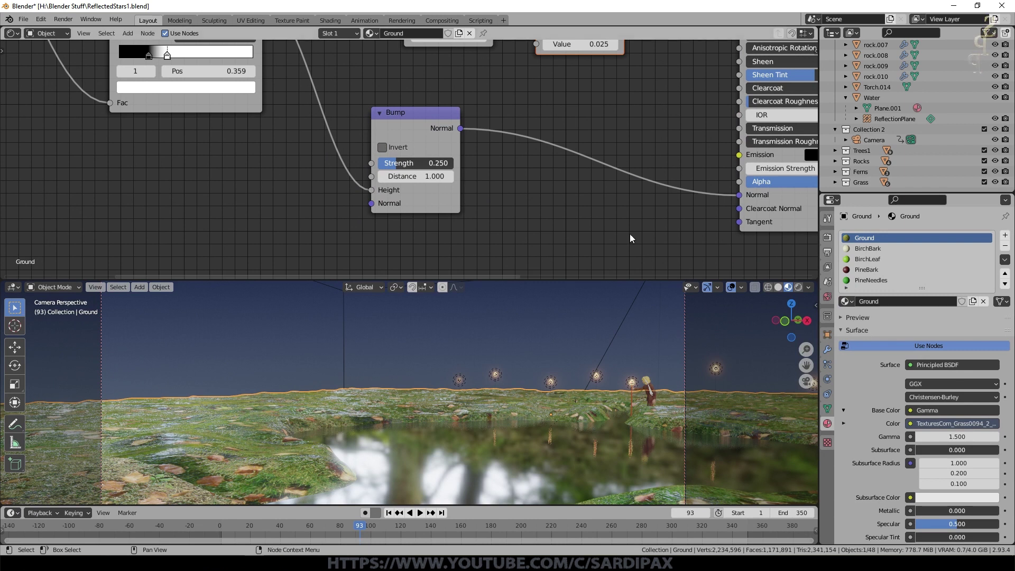
scroll(403, 187, down, 3)
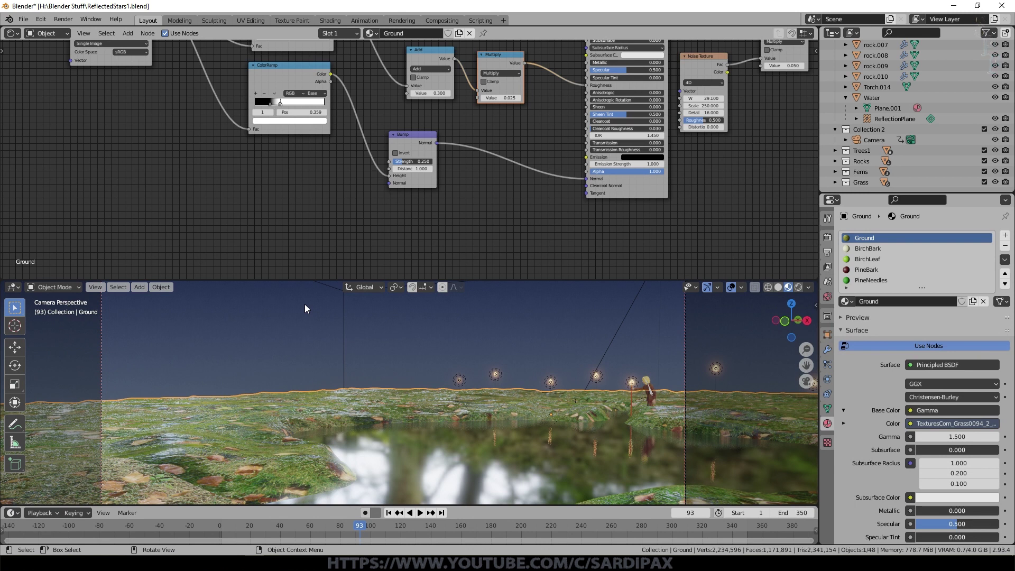
Examine the Ground material's displacement chain from the Noise Texture through Multiply to the Material Output
middle_drag(652, 201, 386, 266)
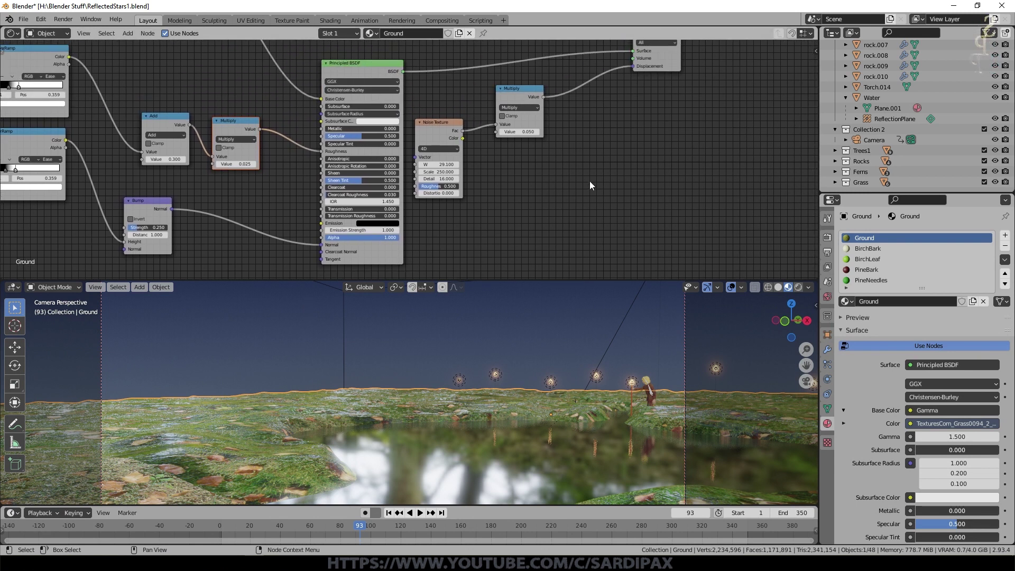
scroll(587, 179, up, 4)
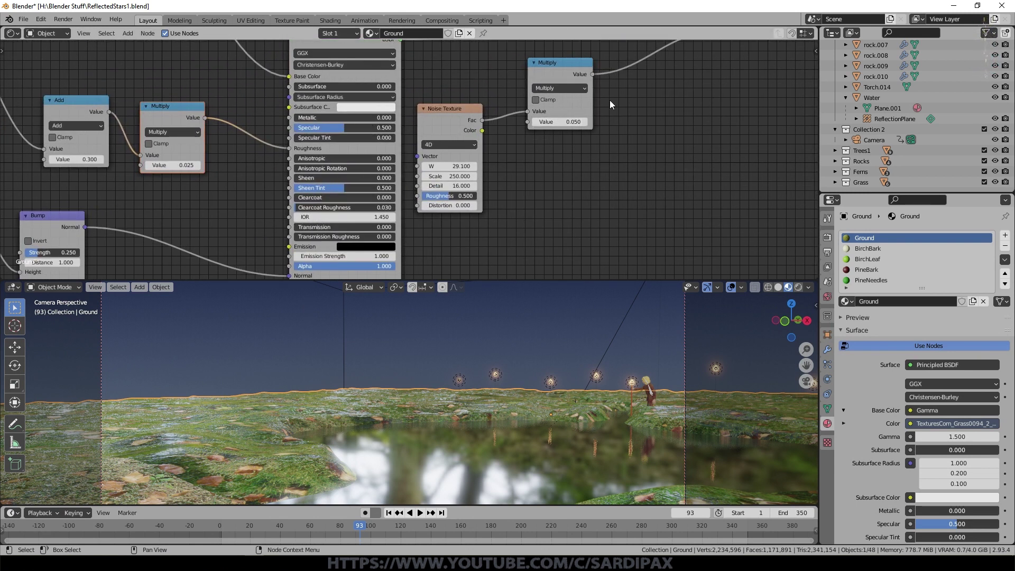
middle_drag(609, 100, 513, 197)
scroll(501, 185, up, 3)
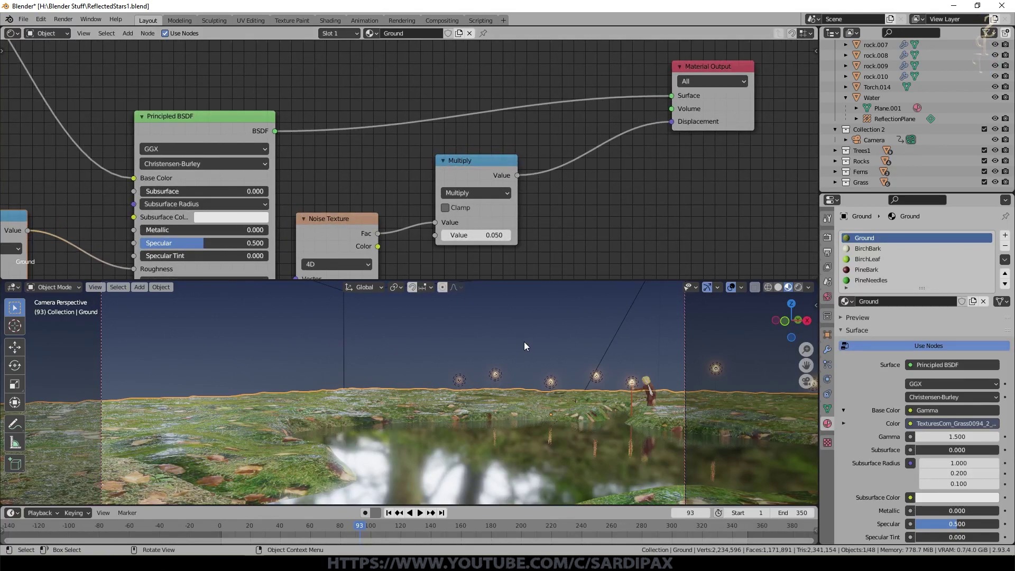
Select the pond's water surface and connect the Bump node's Normal output to the Glossy BSDF's Normal input
scroll(489, 391, down, 5)
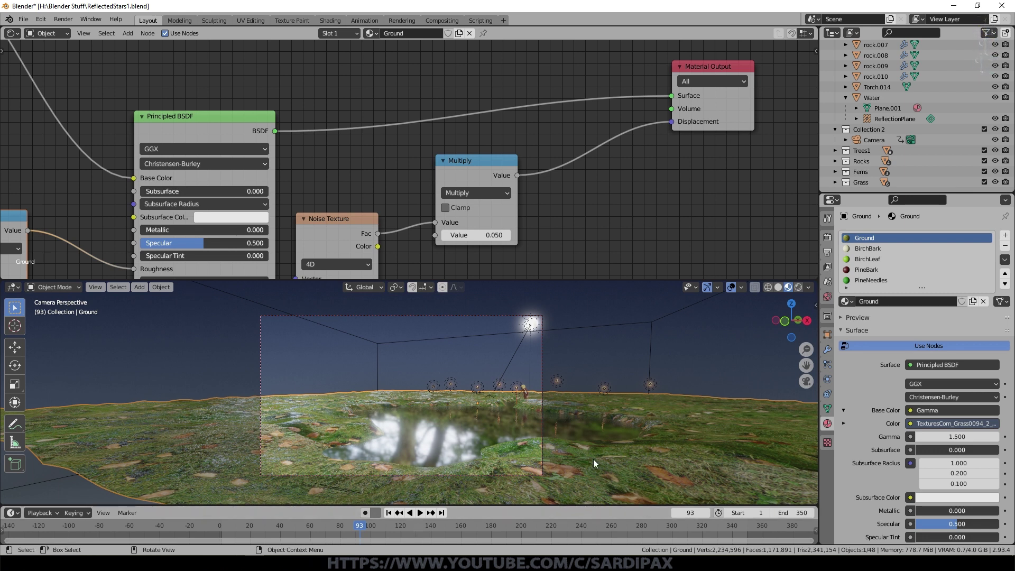
click(439, 440)
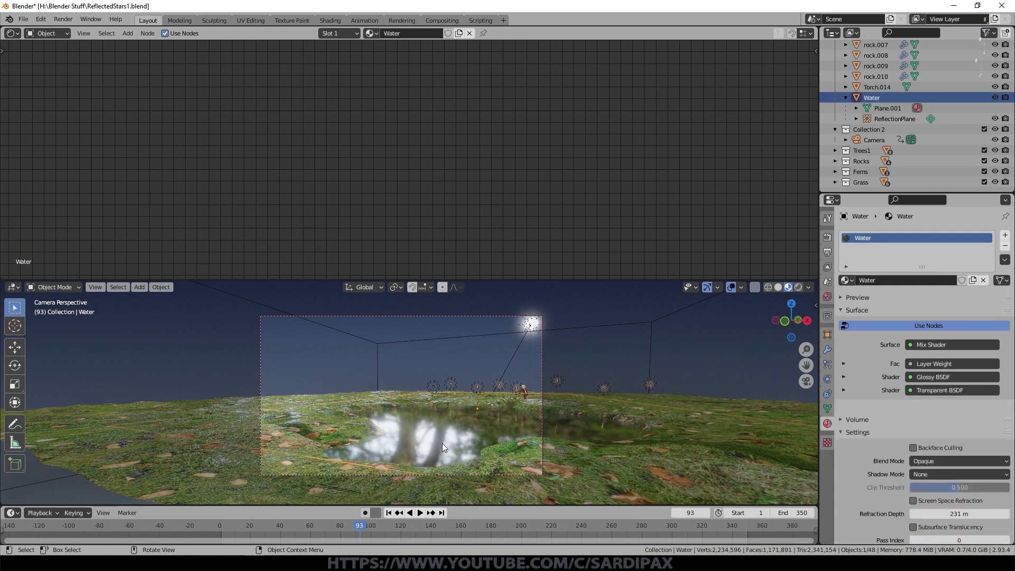
scroll(451, 272, up, 2)
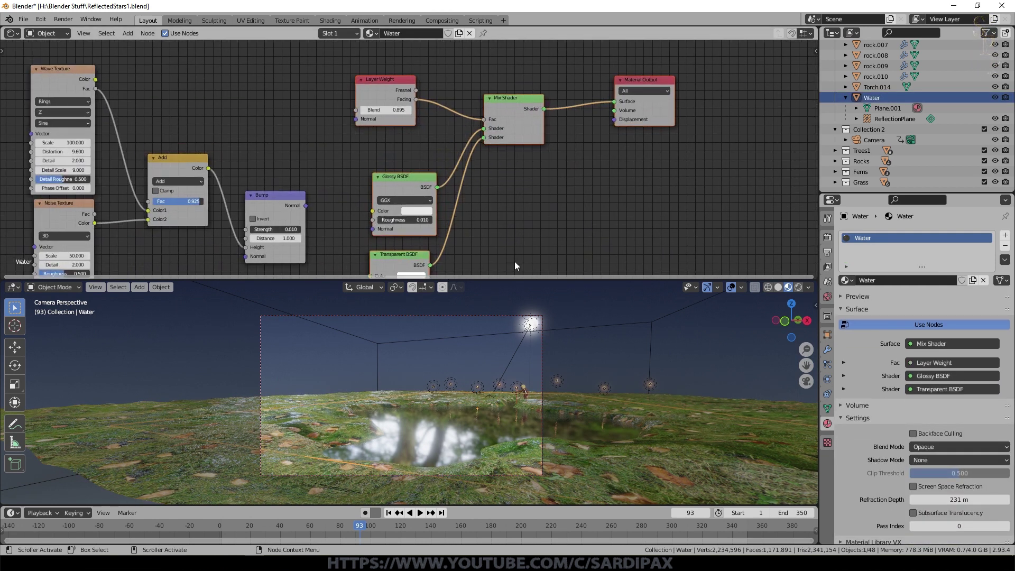
middle_drag(540, 215, 561, 173)
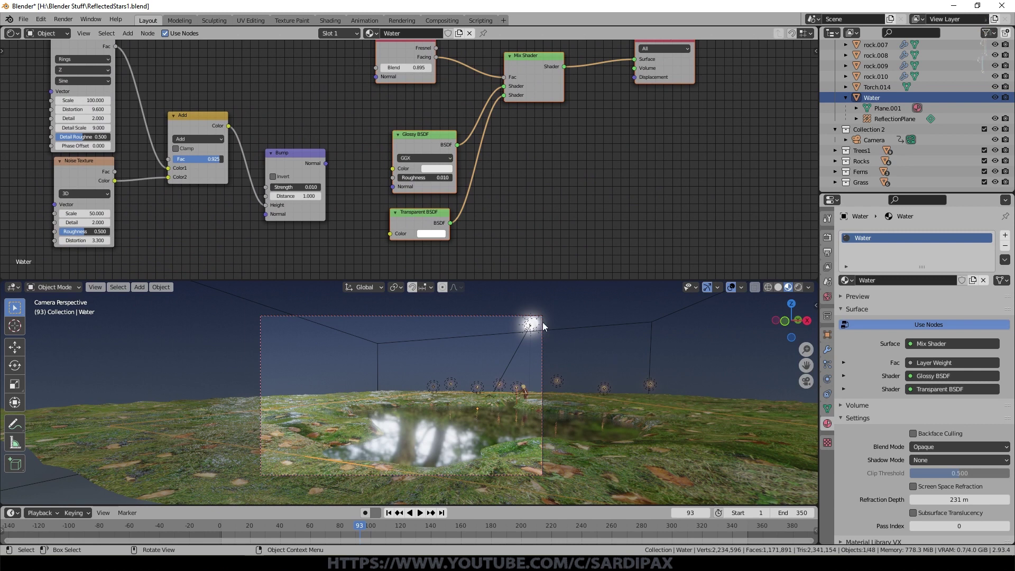
middle_drag(164, 43, 132, 63)
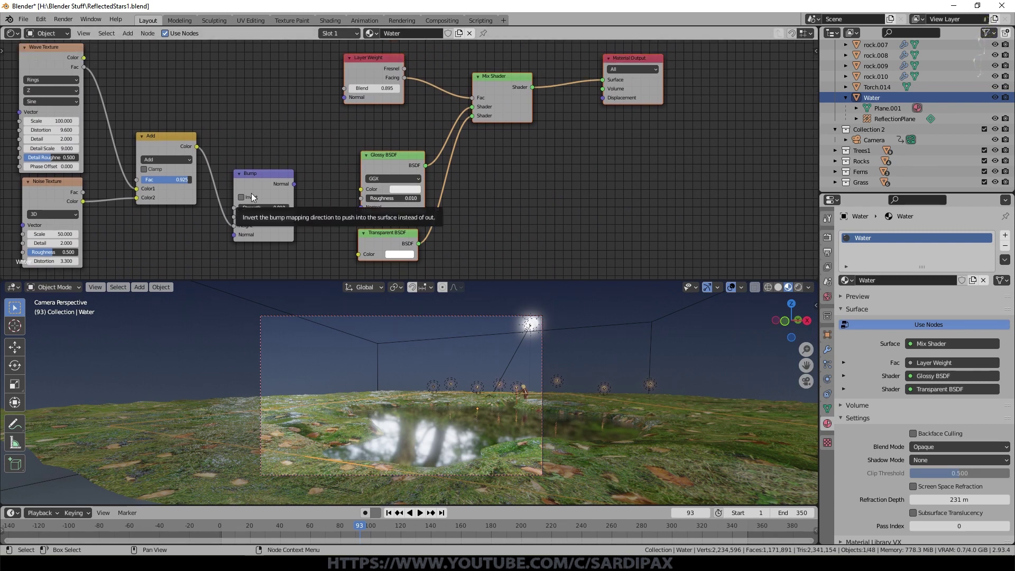
drag(293, 184, 364, 210)
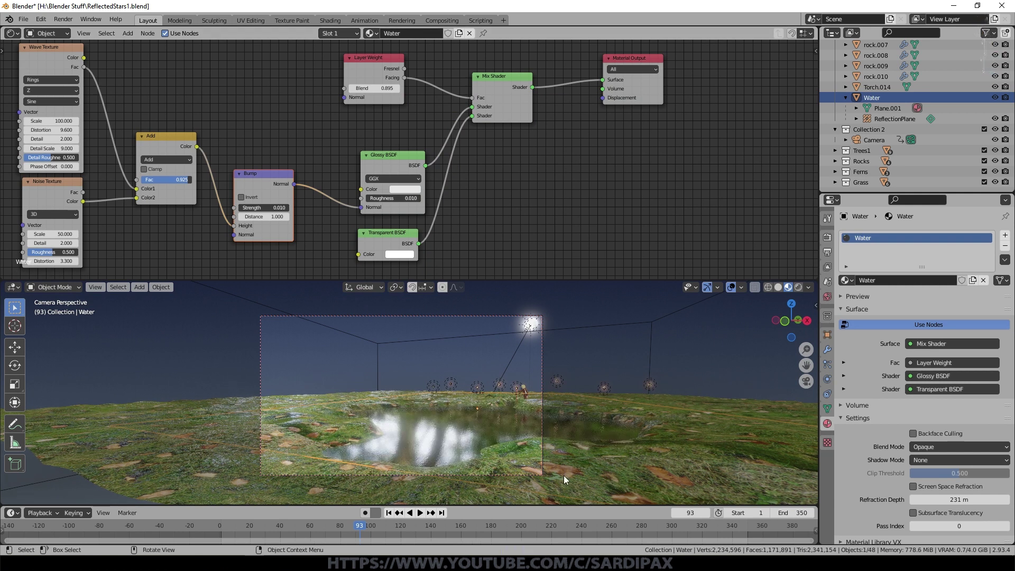
scroll(563, 475, up, 4)
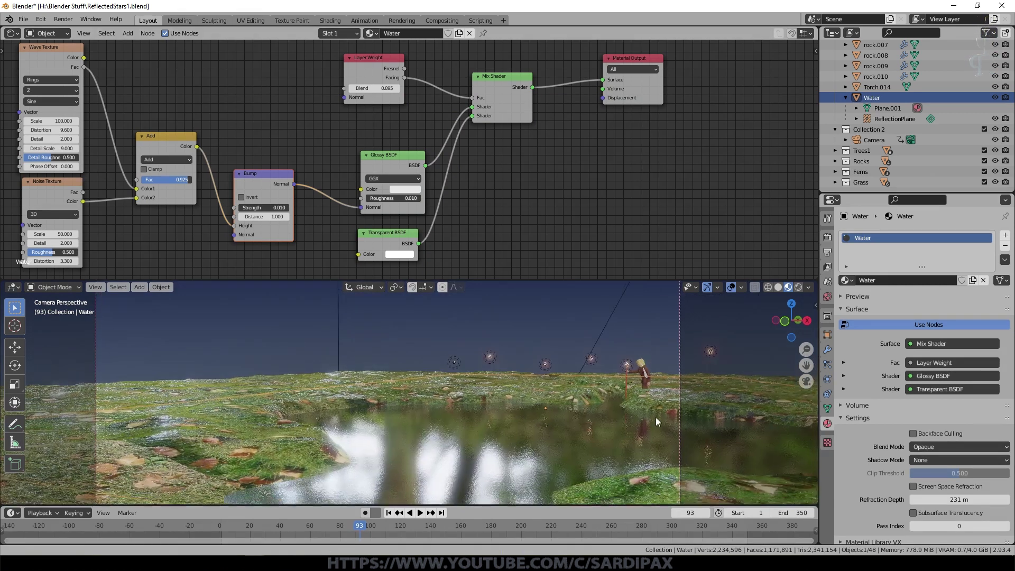
shift+middle_drag(665, 444, 655, 417)
Rearrange the Glossy BSDF, Transparent BSDF, Layer Weight and Mix Shader nodes of the Water material into a tidier layout
drag(397, 158, 389, 142)
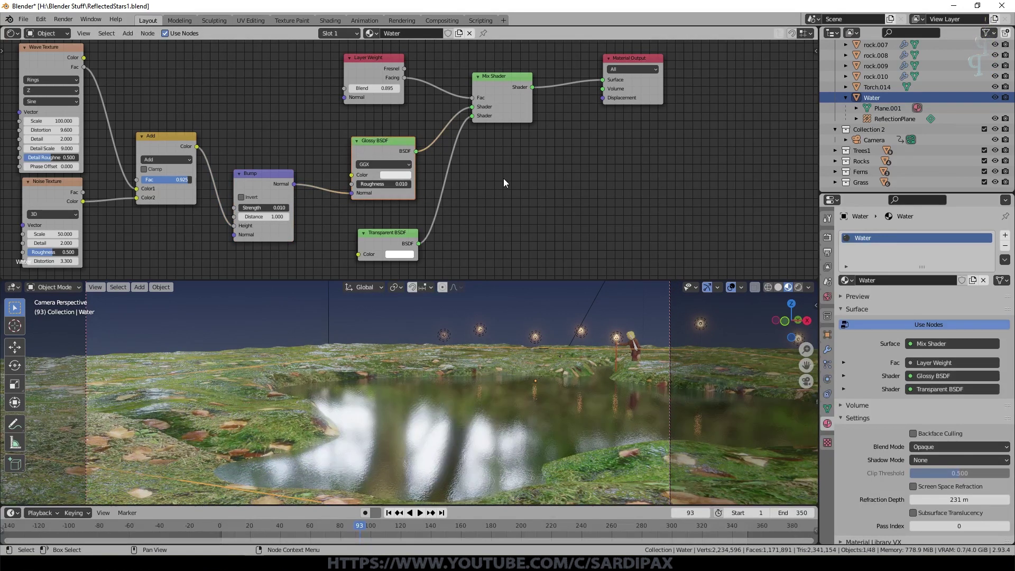
drag(391, 235, 388, 222)
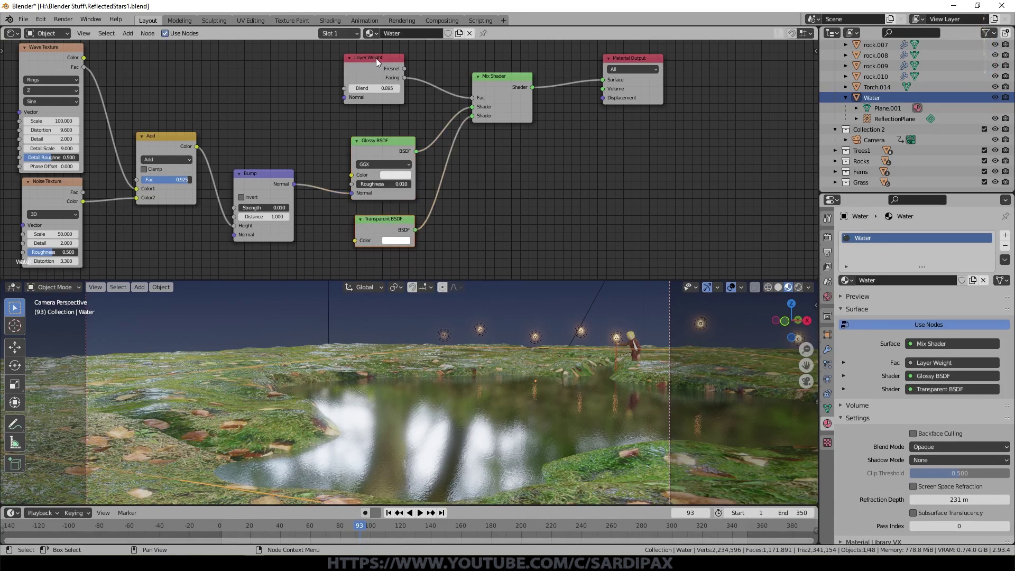
drag(376, 58, 382, 56)
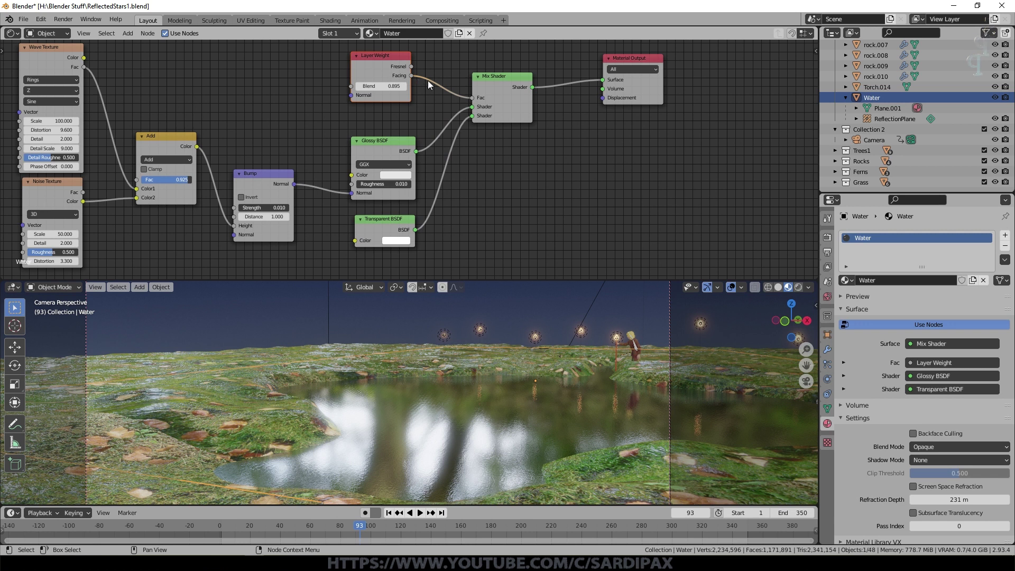
drag(508, 77, 511, 83)
drag(401, 141, 402, 128)
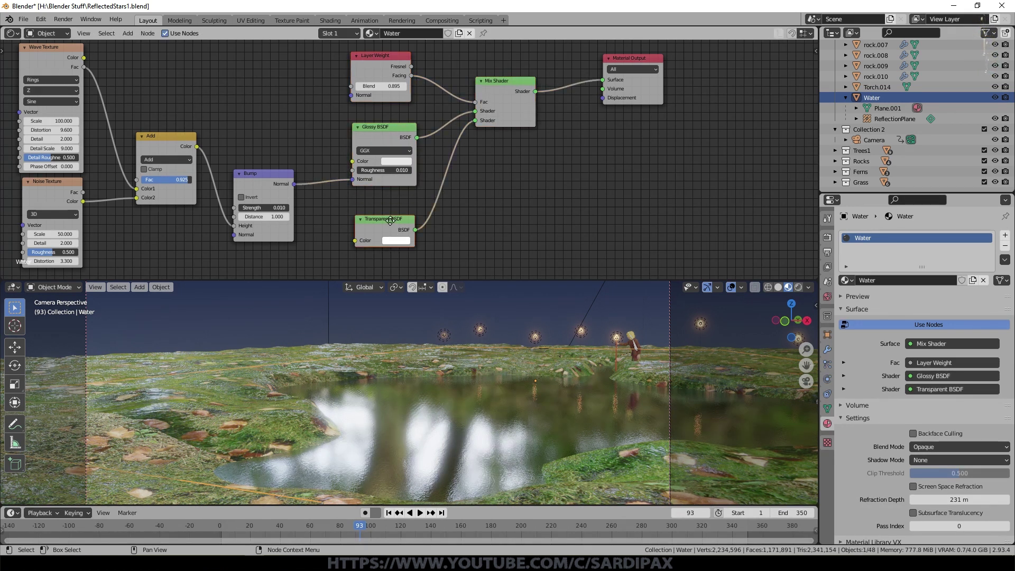
drag(388, 222, 390, 211)
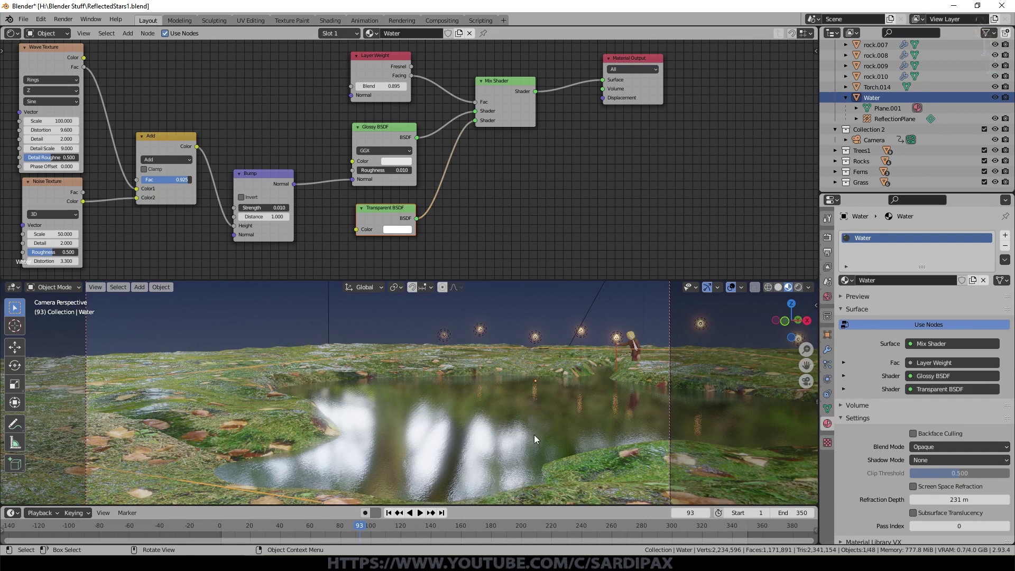
Inspect the pond and stream from above in solid and rendered shading, and return to the camera view
middle_drag(562, 389, 554, 446)
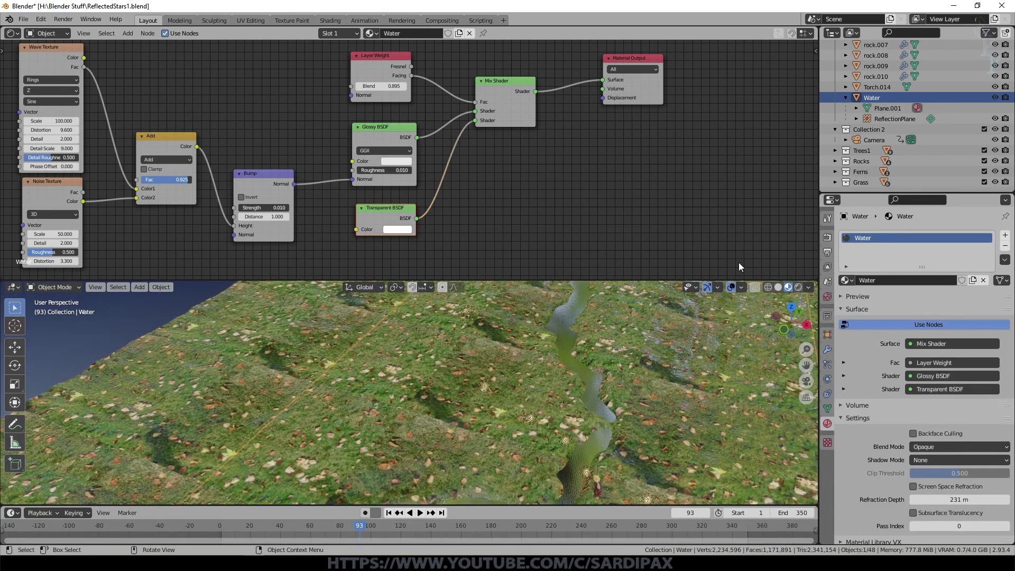
click(778, 287)
mouse_move(573, 474)
middle_down()
mouse_move(604, 340)
mouse_move(575, 381)
mouse_move(566, 421)
middle_up()
click(798, 287)
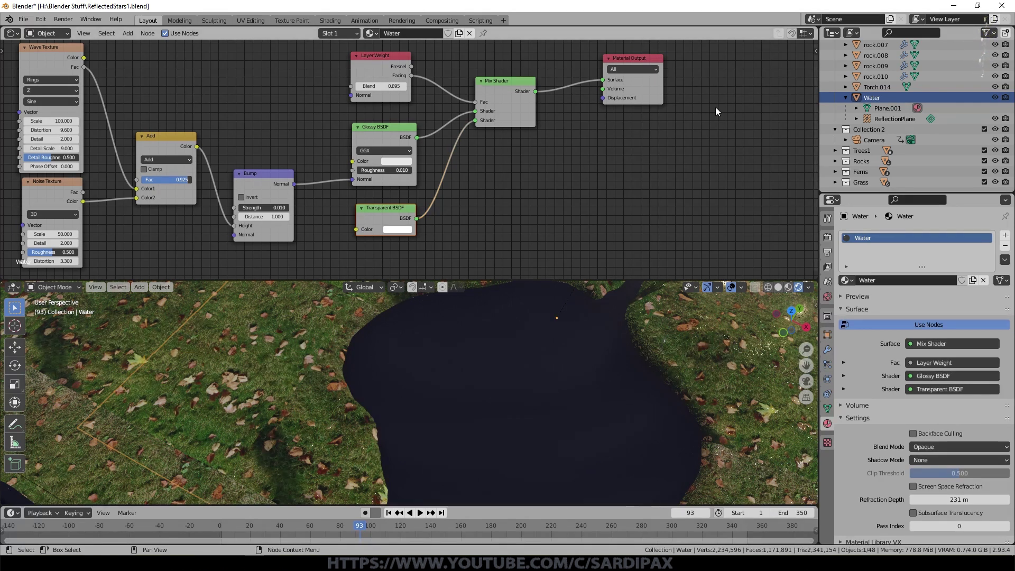
key(KP_0)
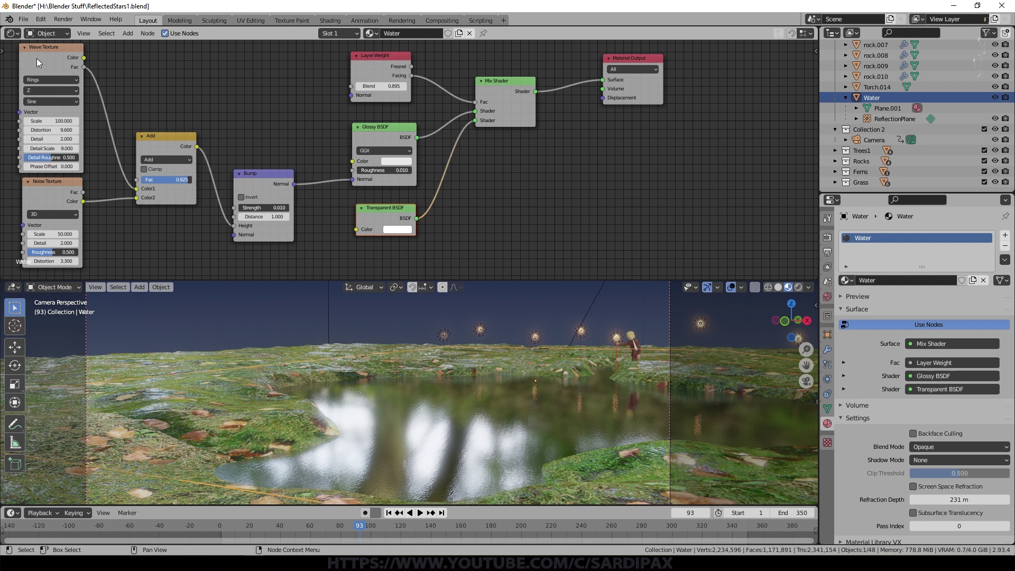
Examine the Water material's Wave Texture and Noise Texture nodes that feed the Add node, with the viewport in solid shading
middle_drag(40, 57, 96, 50)
mouse_move(104, 41)
mouse_down()
mouse_move(102, 54)
mouse_move(106, 44)
mouse_up()
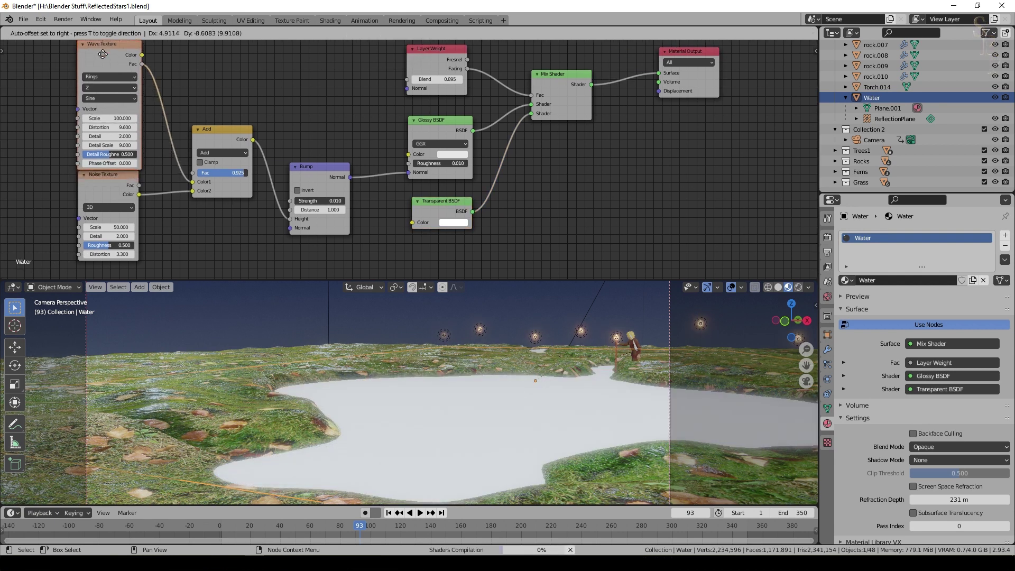
click(777, 287)
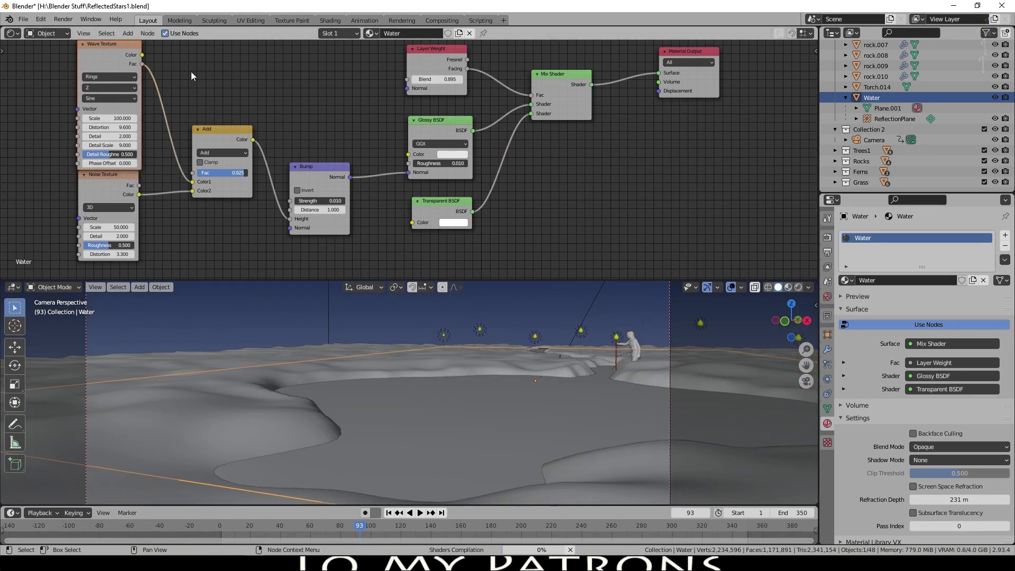
middle_drag(195, 72, 226, 96)
drag(140, 67, 138, 53)
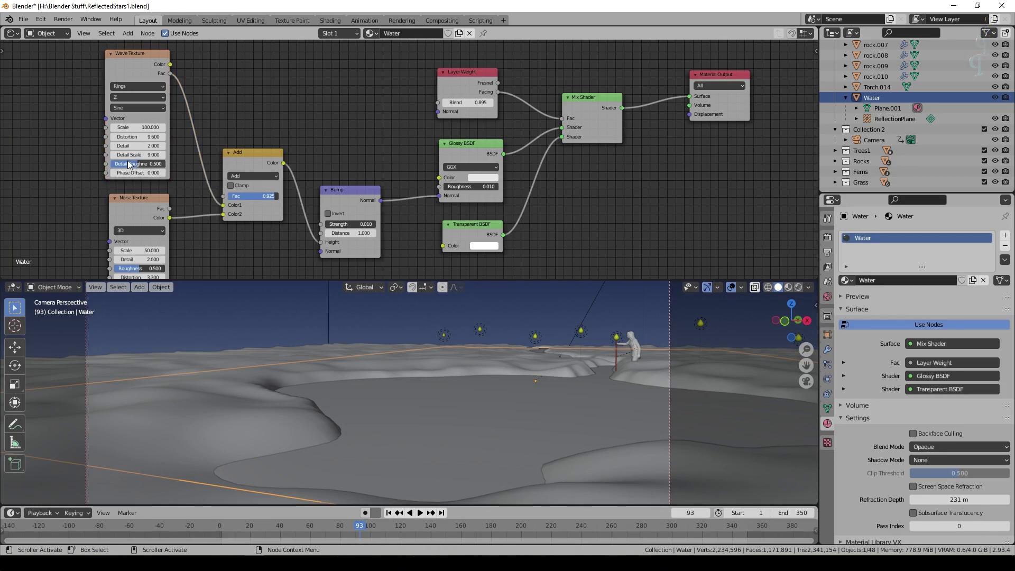
middle_drag(187, 180, 206, 117)
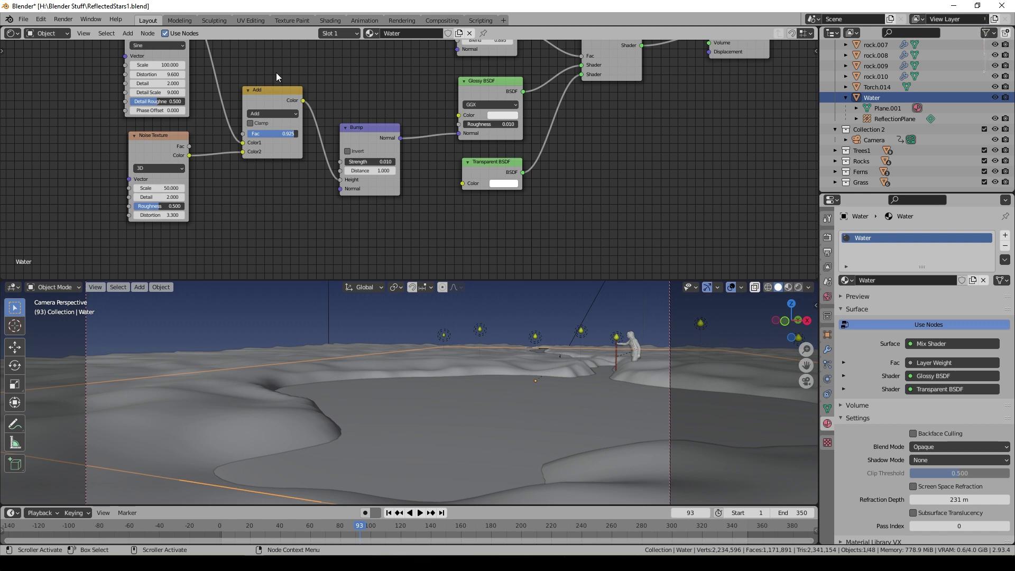
middle_drag(276, 71, 278, 87)
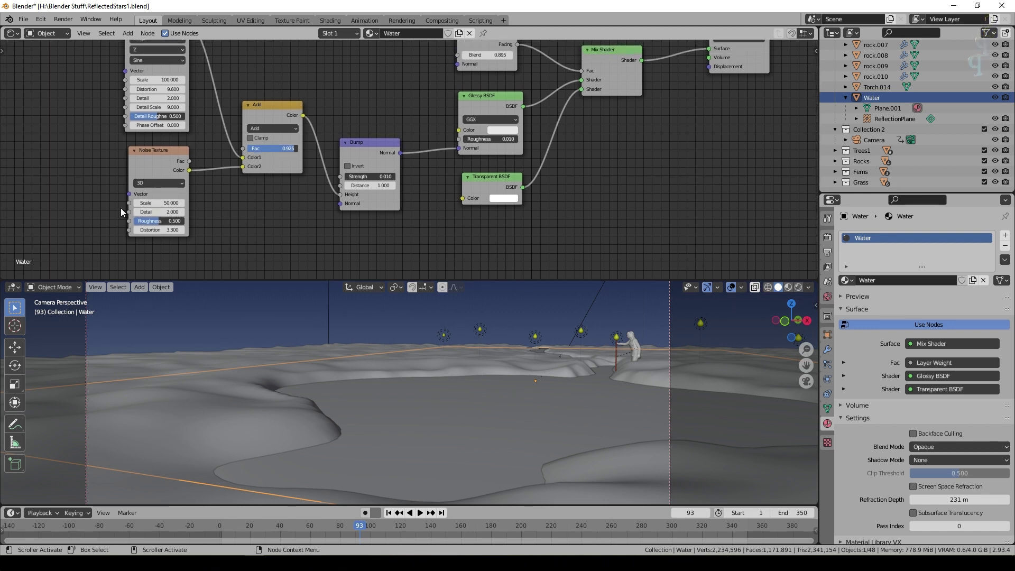
drag(147, 150, 146, 152)
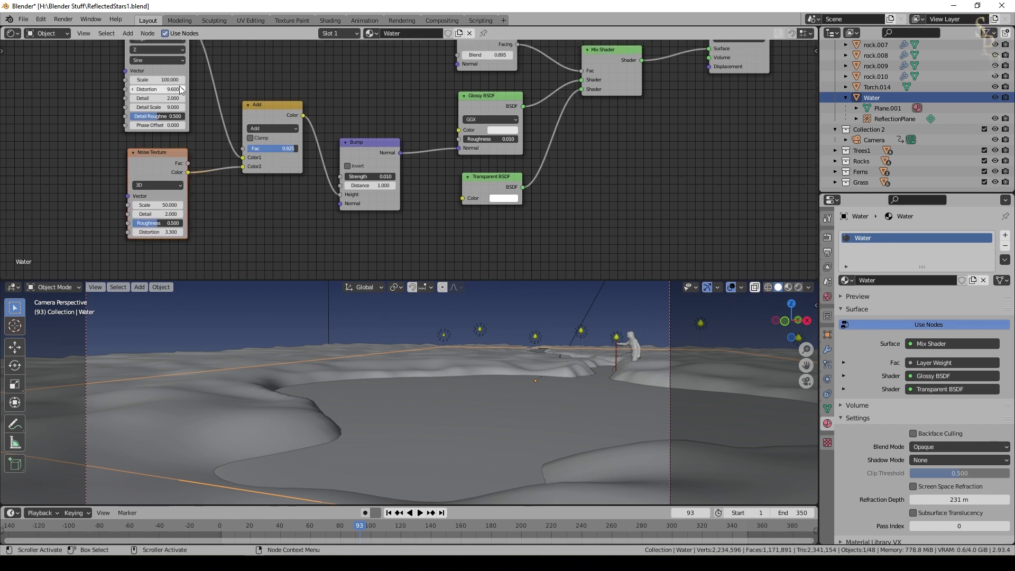
Lower the Fac of the Water material's Add node to 0.117 and show the viewport in Material Preview
drag(372, 142, 369, 142)
drag(487, 98, 487, 97)
drag(292, 148, 265, 148)
click(787, 287)
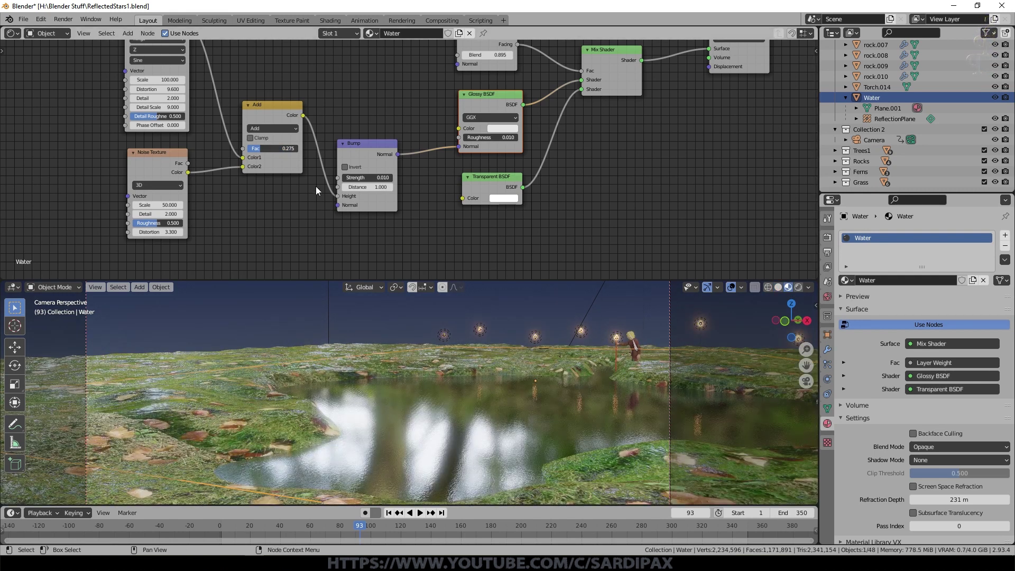
drag(260, 148, 251, 148)
Set the Water material's Bump Strength to 0.1 and disconnect the Bump node from the Glossy BSDF's Normal input
click(375, 178)
key(BackSpace)
key(Return)
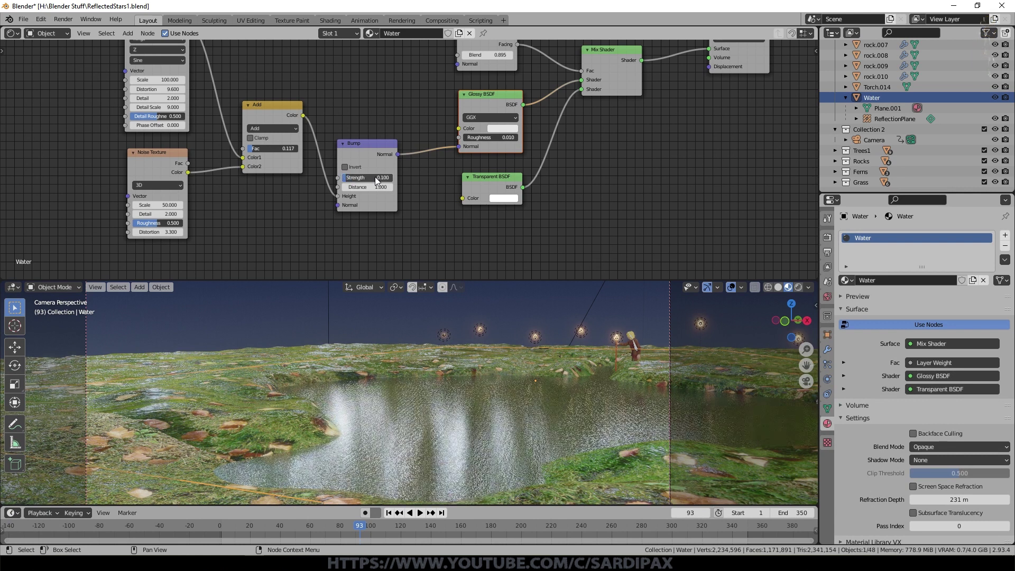
drag(459, 146, 461, 181)
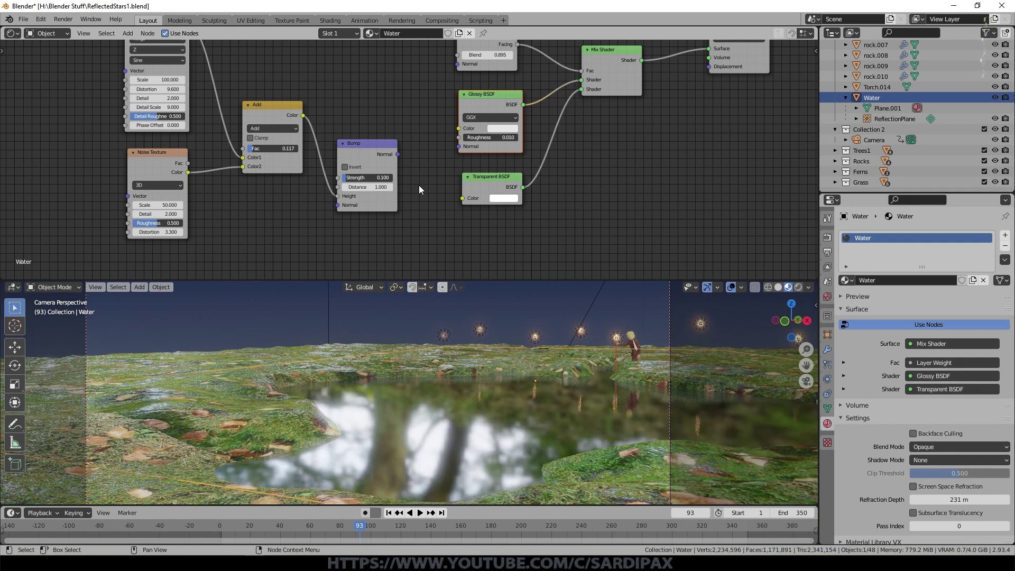
Select the ReflectionPlane and compare the rendered pond reflections with the plane hidden and shown
scroll(576, 341, down, 2)
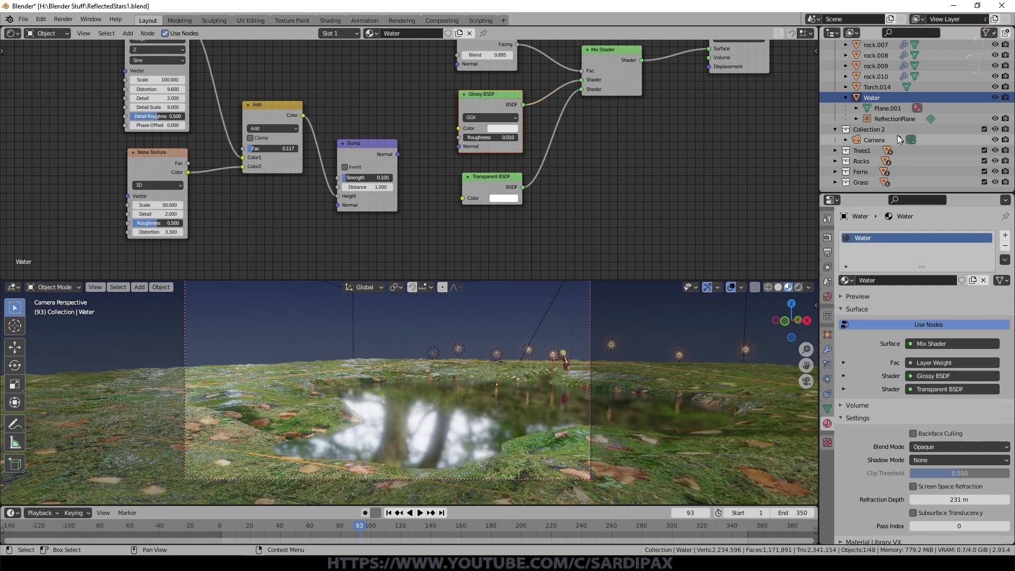
click(892, 117)
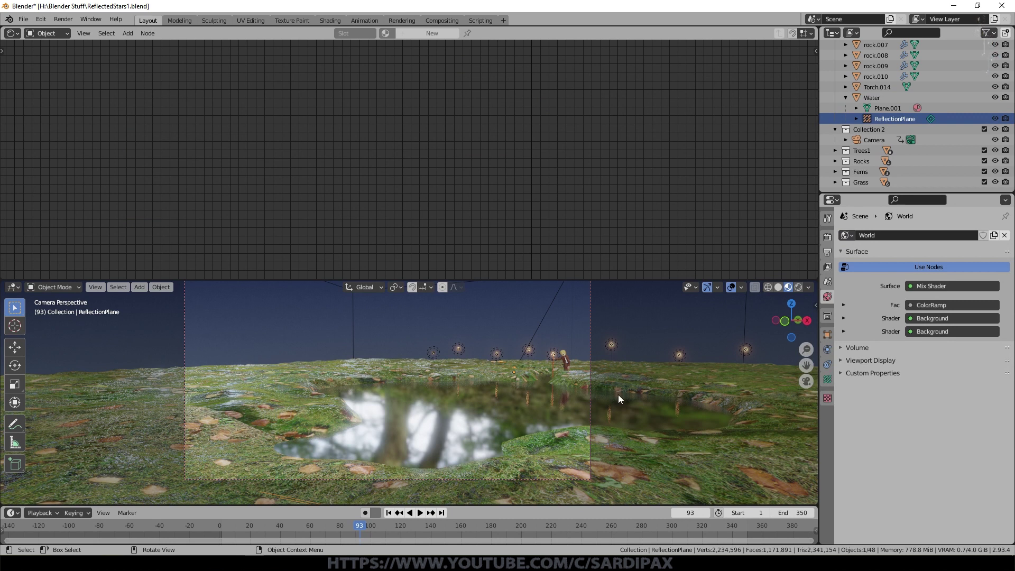
key(KP_Decimal)
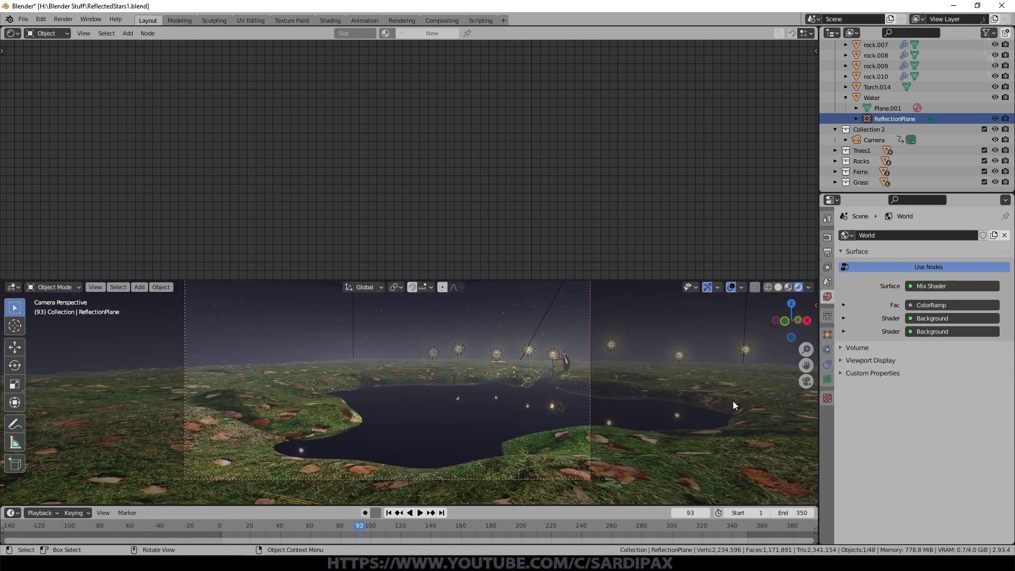
click(994, 118)
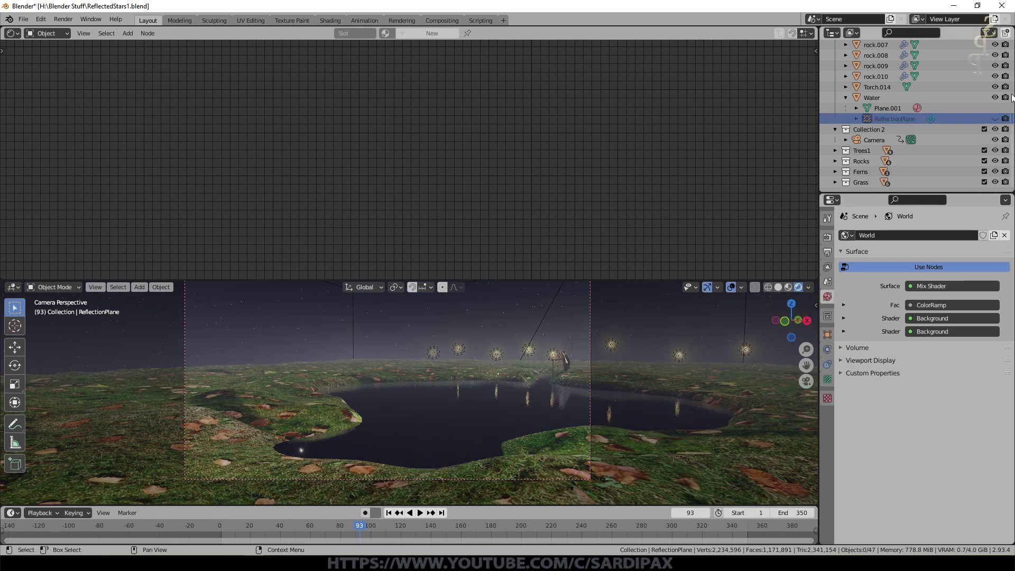
click(995, 118)
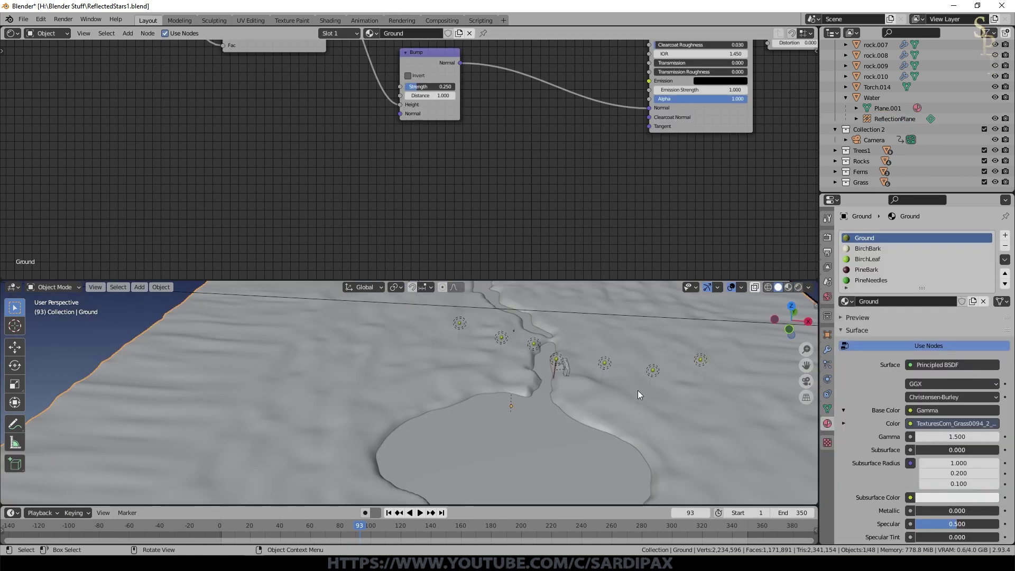
Bring up the Ground mesh's vertex groups and highlight the vertices of the Trees group in Edit Mode
scroll(633, 307, down, 3)
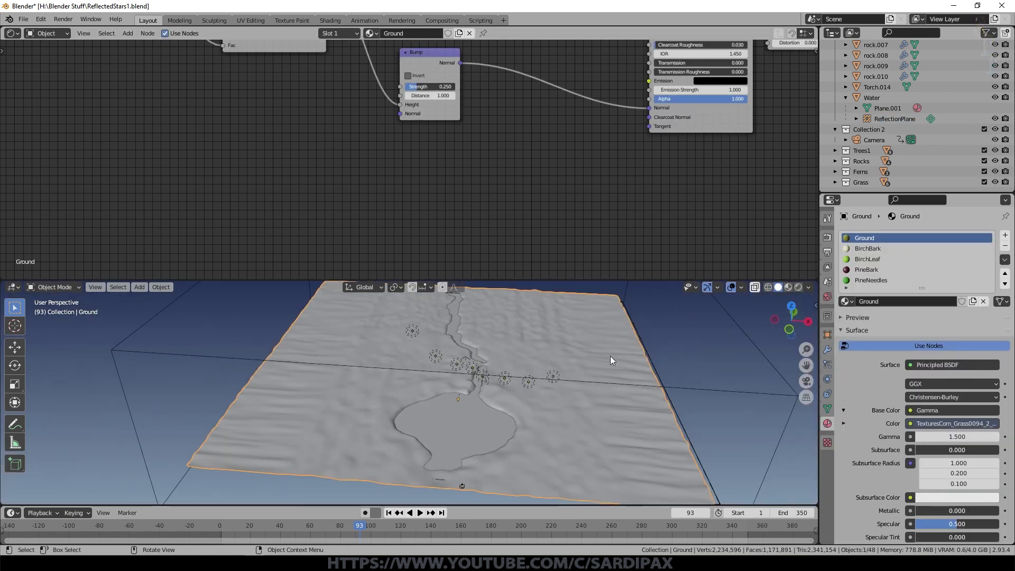
click(827, 334)
click(827, 409)
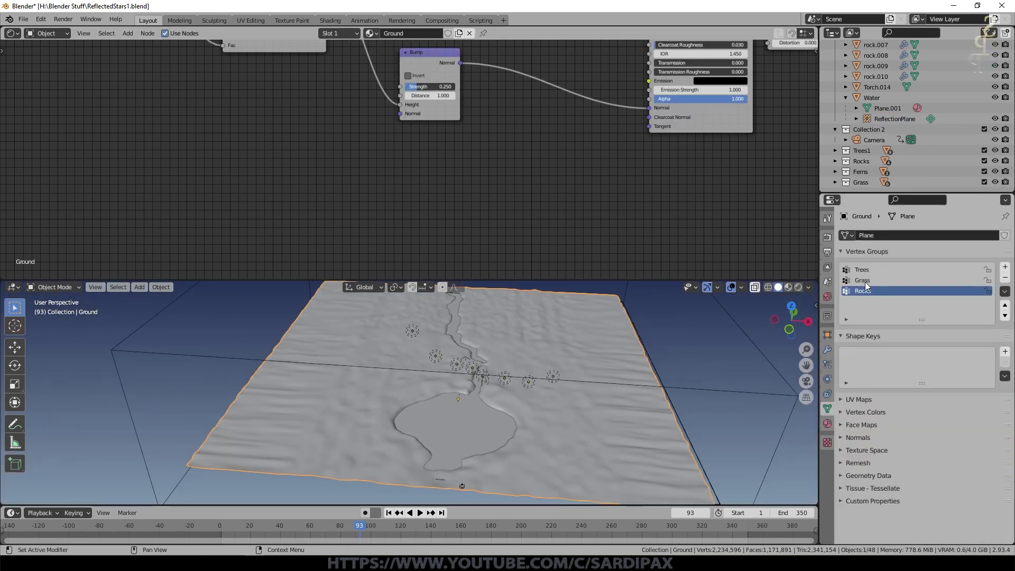
click(860, 273)
key(Tab)
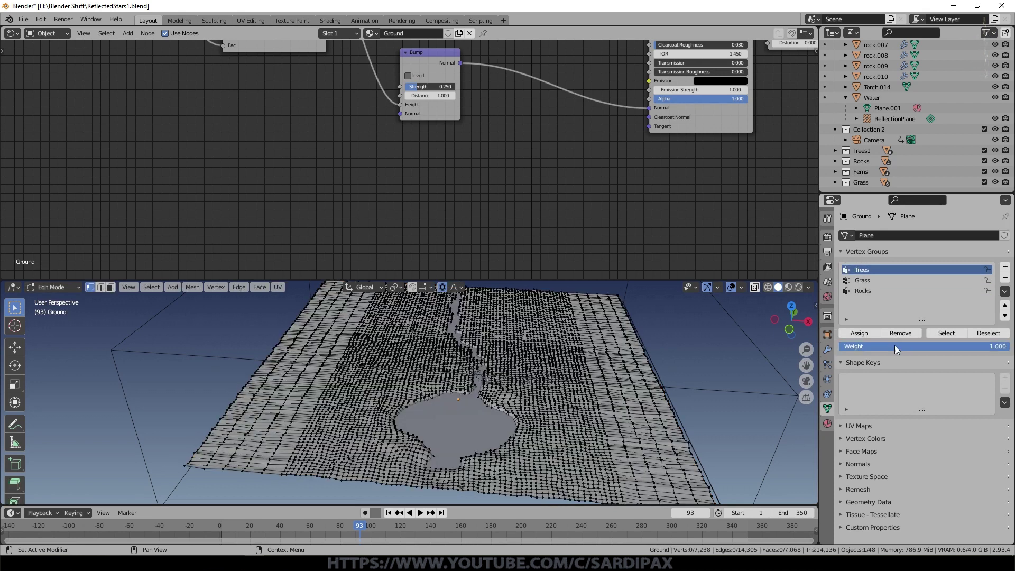
click(944, 333)
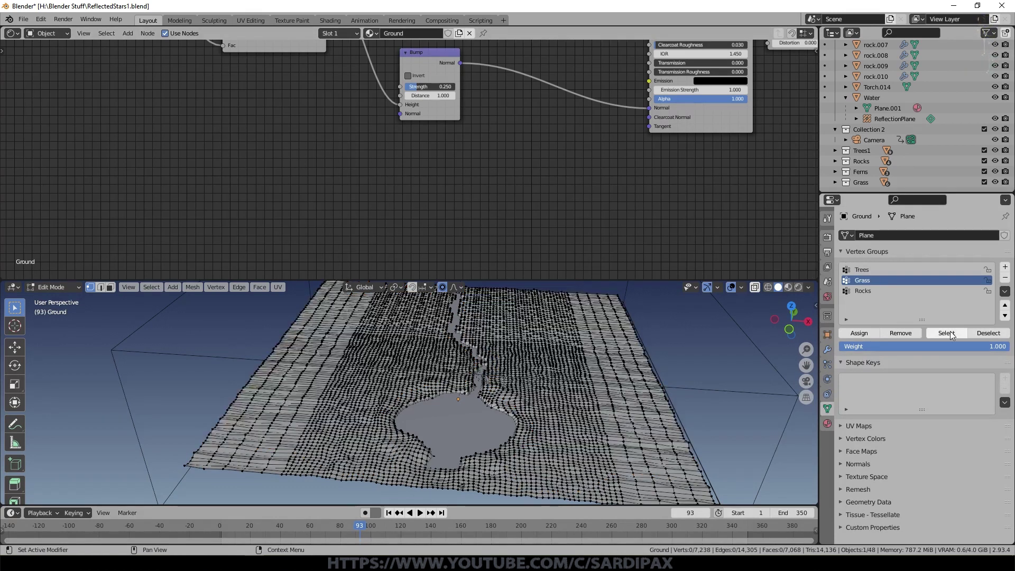
Highlight the Ground mesh's Grass and Rocks vertex groups separately around the pond, and return to Object Mode
click(950, 333)
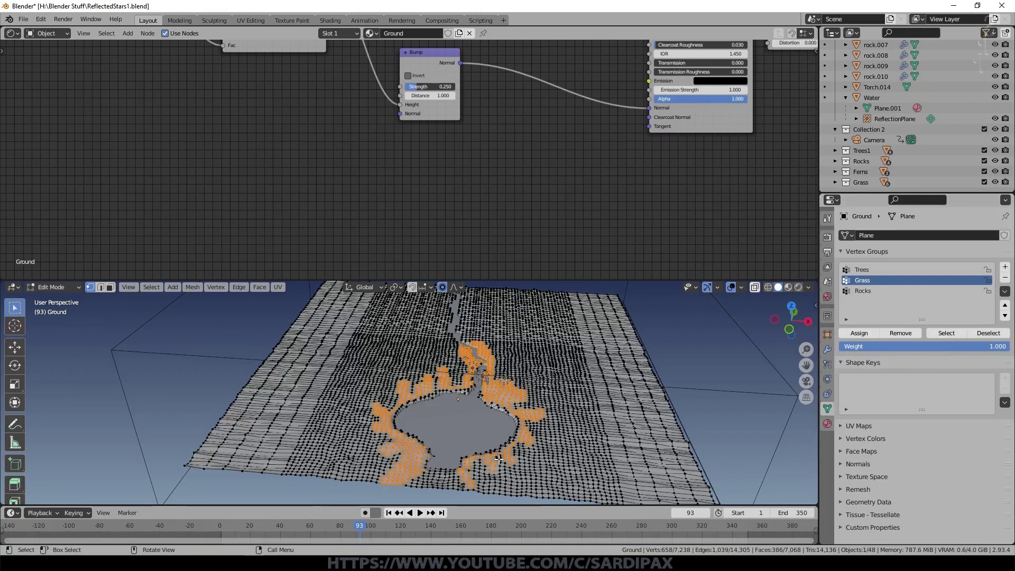
key(alt+a)
click(866, 291)
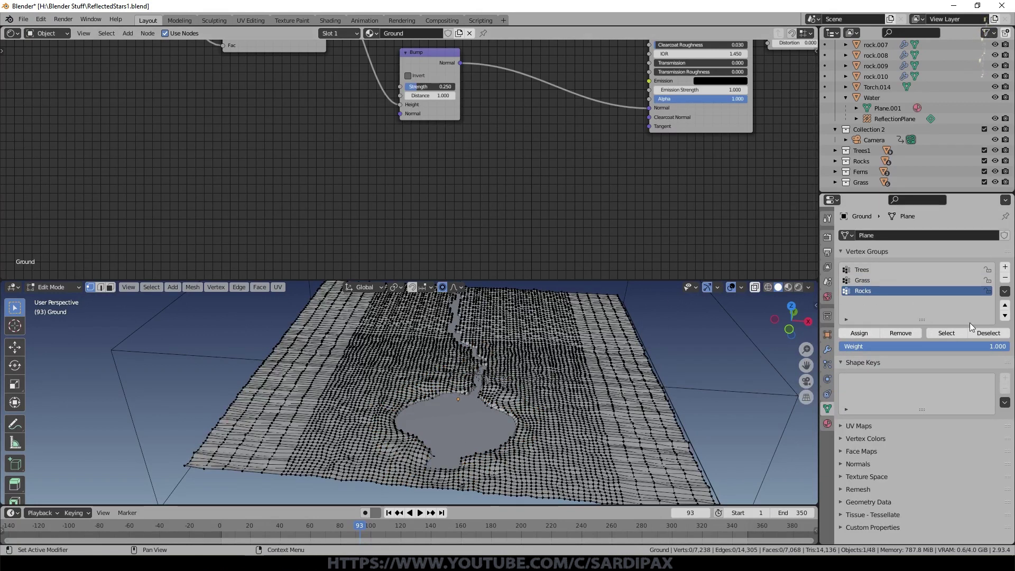
click(946, 333)
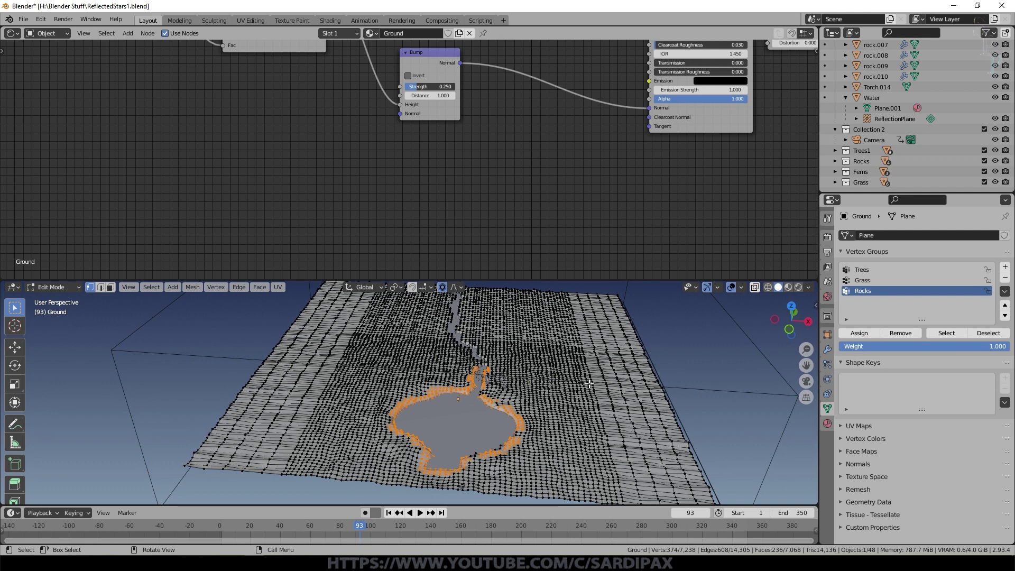
key(Tab)
key(Tab)
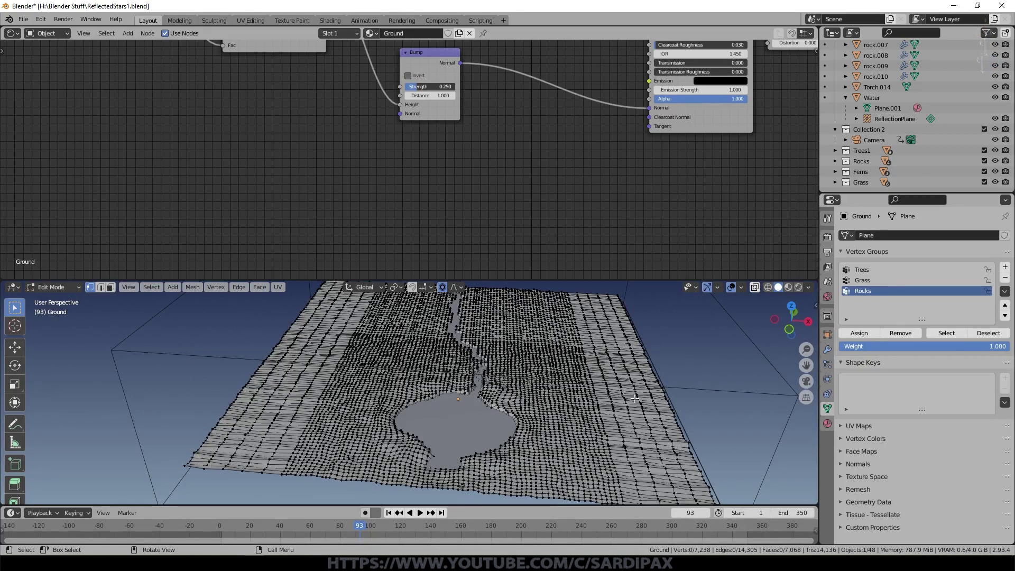
key(Tab)
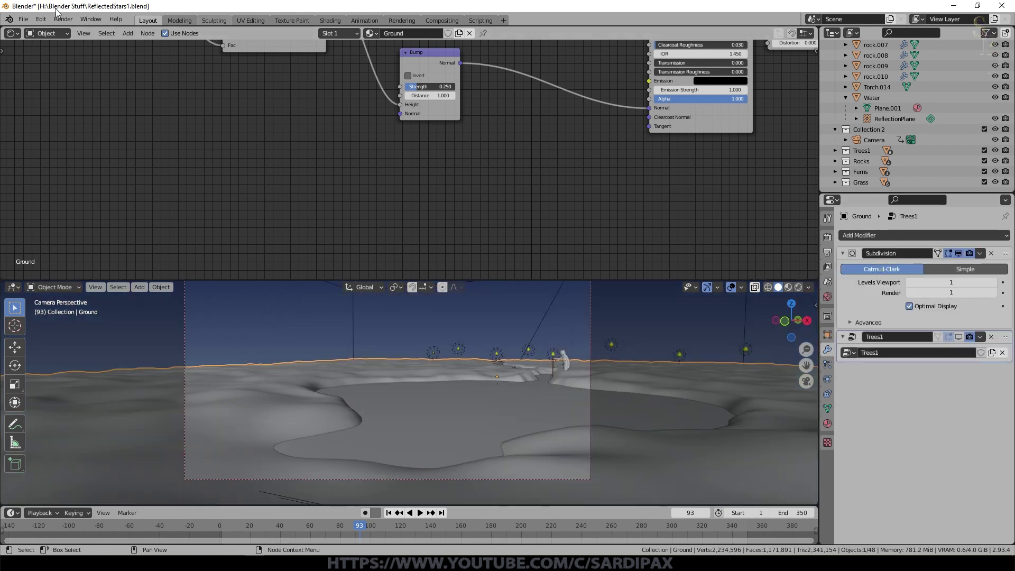
Switch the node area to the Geometry Node Editor and frame the tree branch of the Trees1 node tree
click(12, 33)
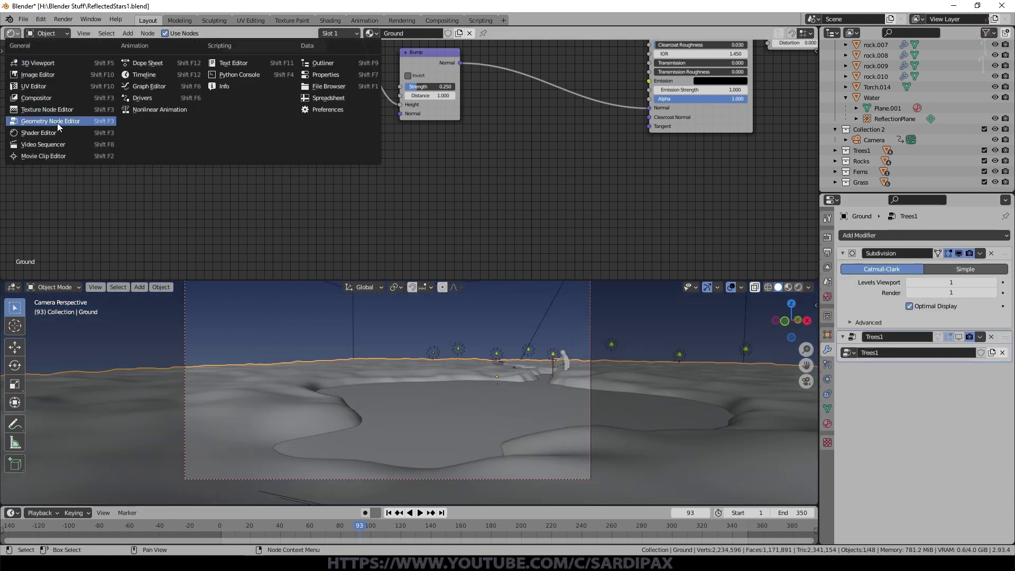
click(57, 122)
key(Home)
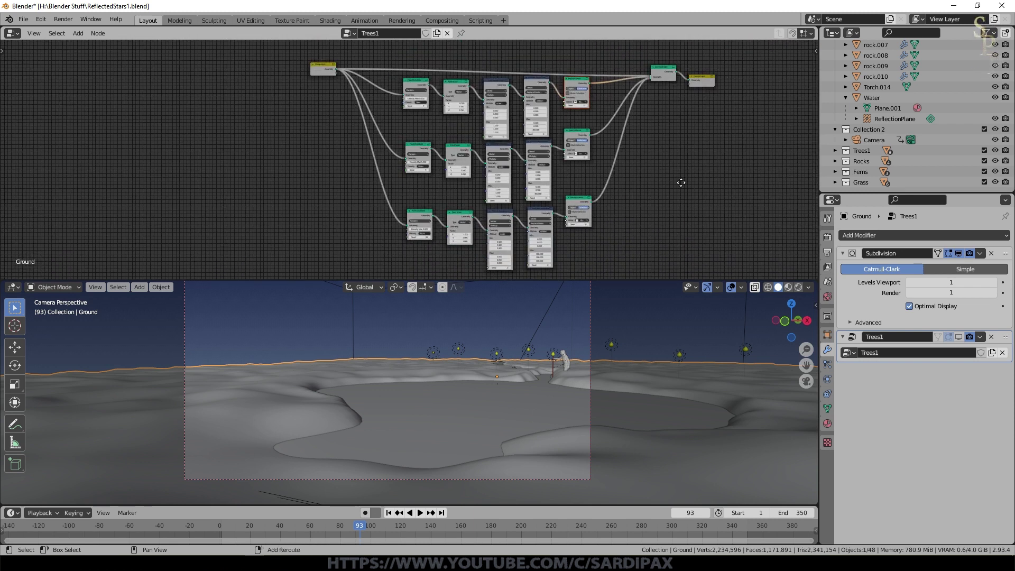
middle_drag(679, 182, 599, 233)
scroll(644, 176, up, 8)
scroll(645, 177, up, 2)
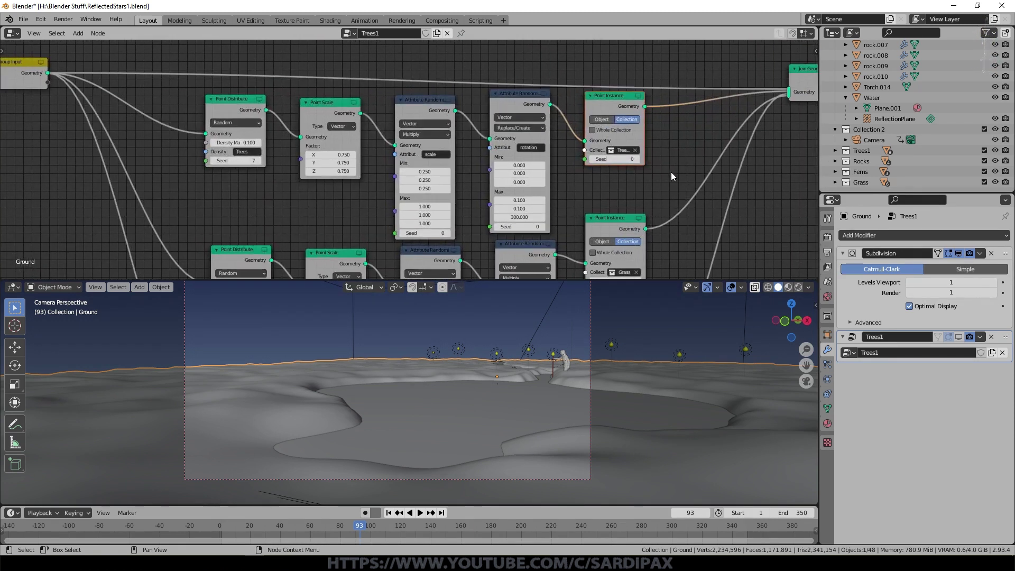
middle_drag(671, 173, 665, 192)
Select the Point Distribute node of the tree branch and the Ground's Trees vertex group that its density uses
click(222, 117)
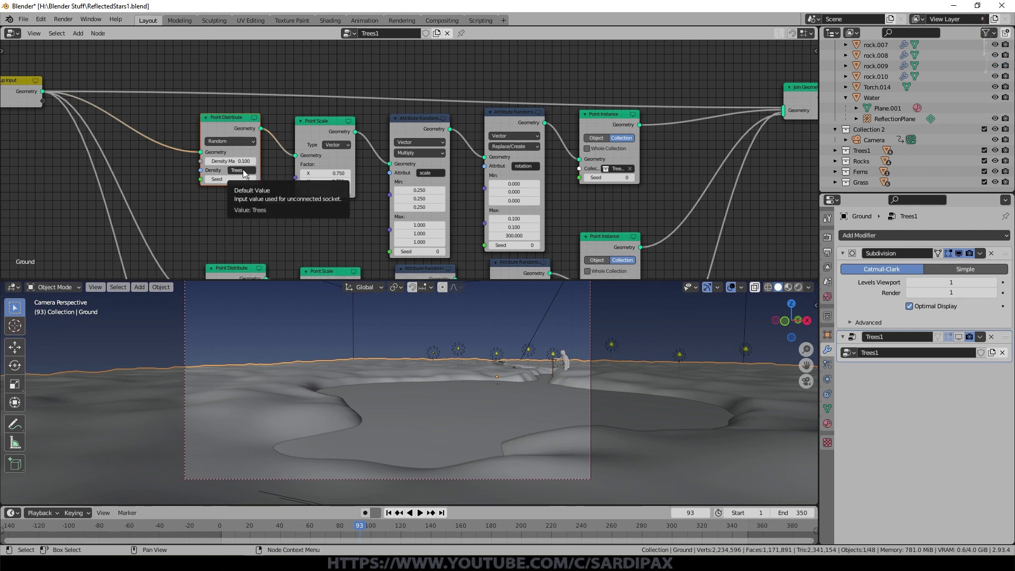
click(827, 408)
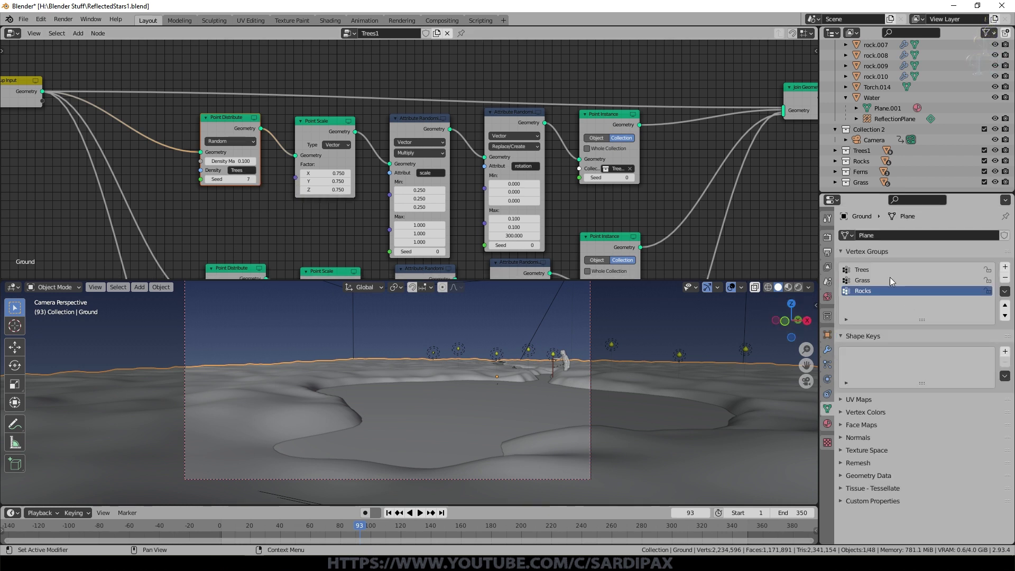
click(870, 271)
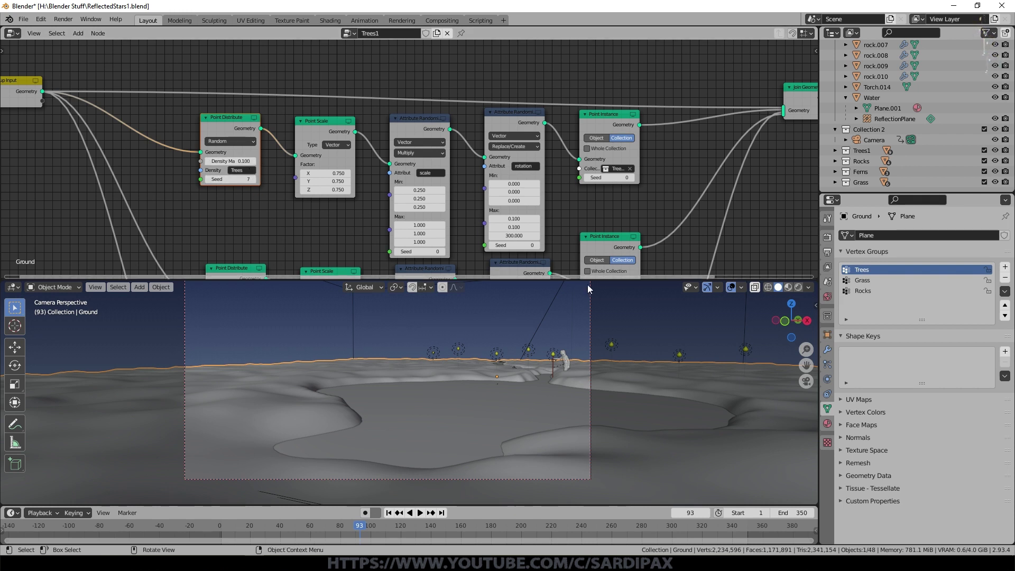
scroll(158, 264, up, 1)
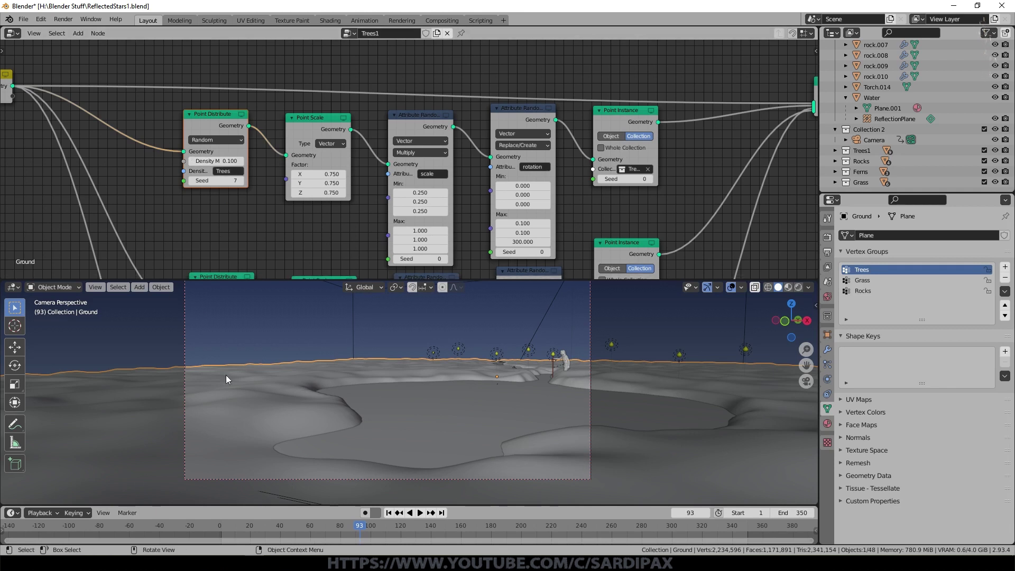
Reposition the Point Scale node and the scale Attribute Randomize node in the tree branch of Trees1
mouse_move(336, 200)
mouse_down()
mouse_move(337, 209)
mouse_move(332, 201)
mouse_up()
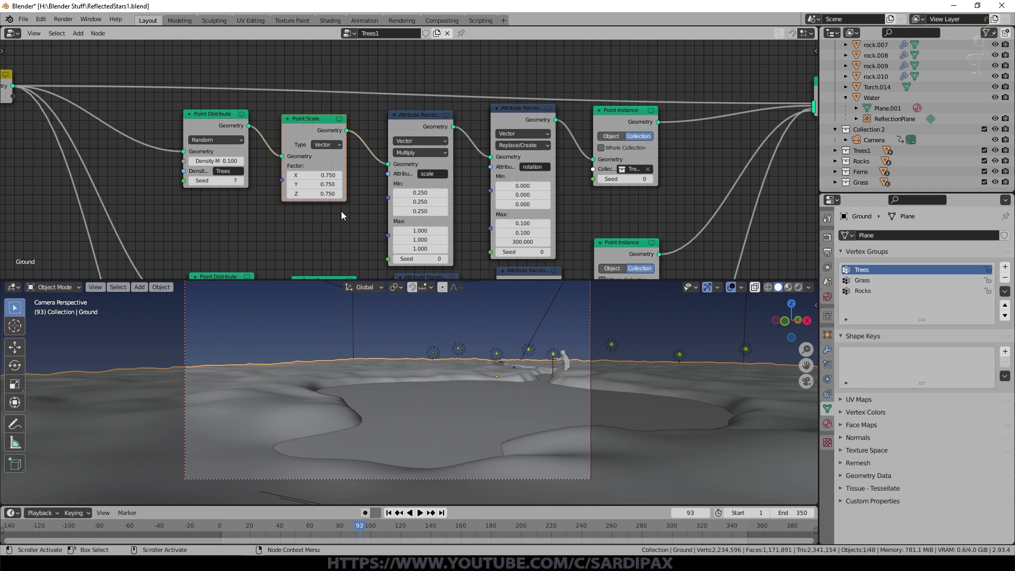
drag(309, 119, 305, 112)
drag(407, 115, 404, 109)
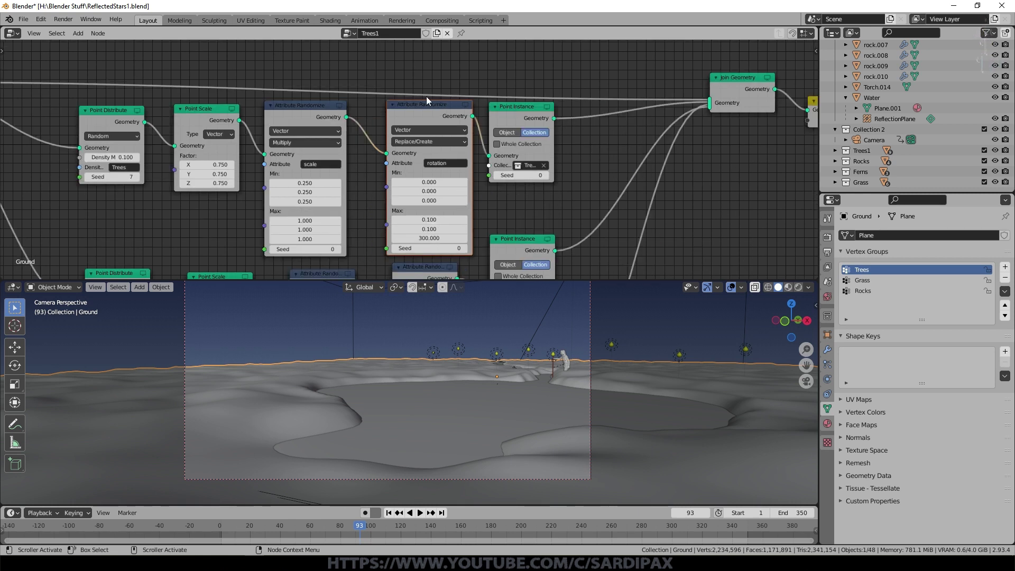
Reposition the rotation Attribute Randomize node and the Point Instance node in the tree branch of Trees1
drag(424, 104, 405, 102)
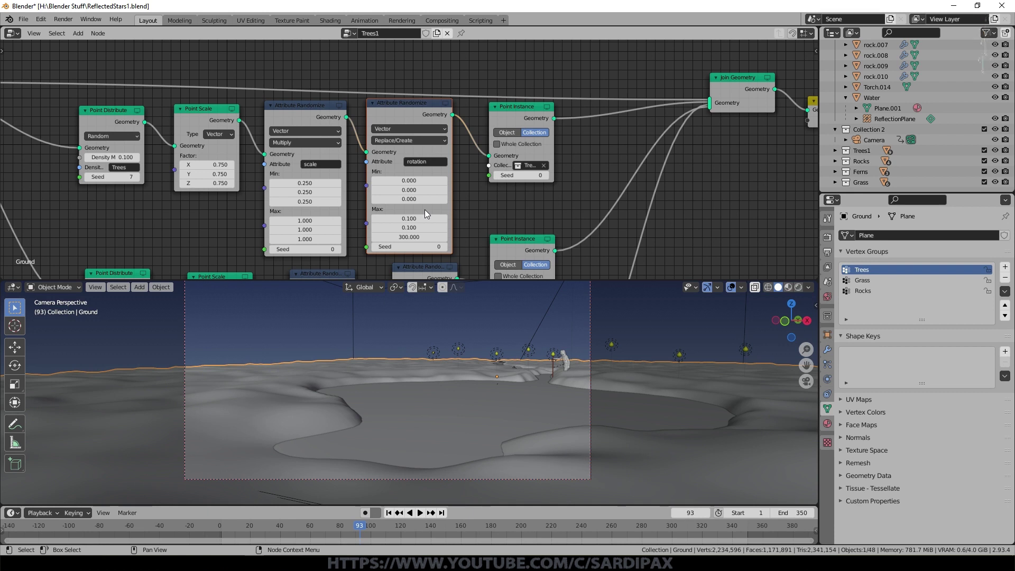
middle_drag(578, 152, 490, 169)
drag(445, 124, 433, 130)
scroll(431, 142, up, 2)
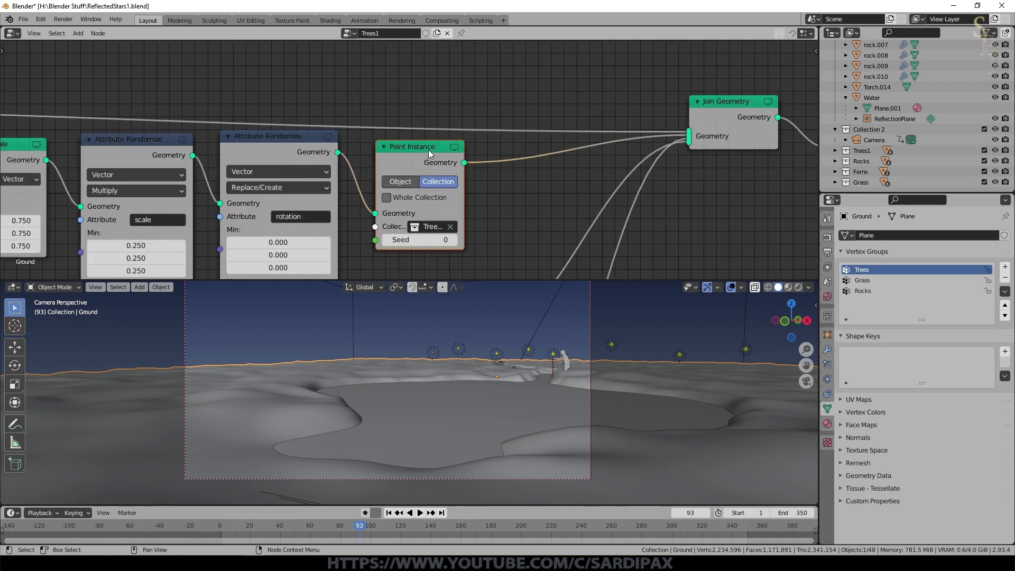
Select the nine source pine and birch trees beside the ground, then open and cancel moving them to a collection
middle_drag(618, 392, 623, 398)
scroll(622, 398, down, 10)
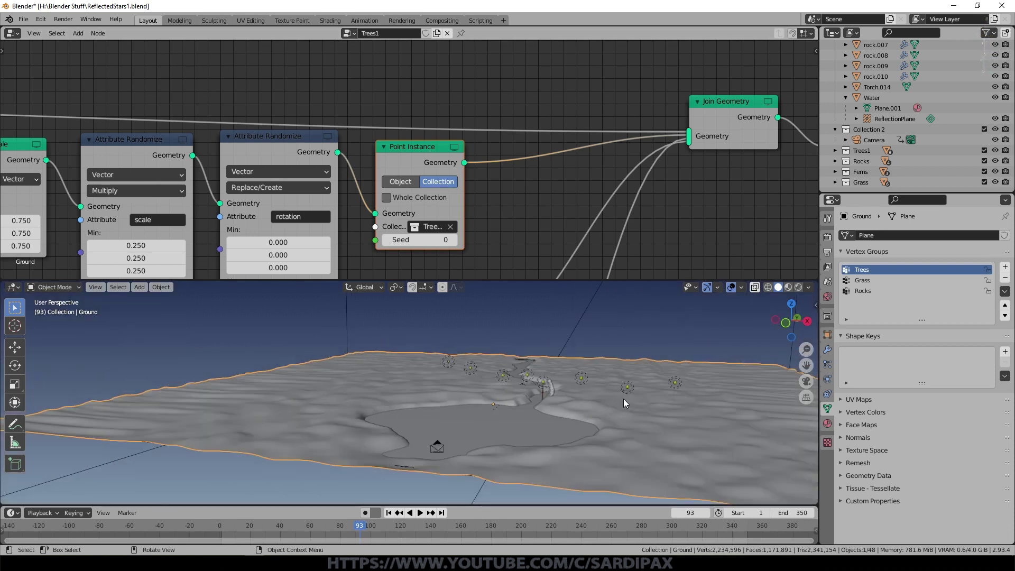
scroll(534, 373, up, 2)
shift+middle_drag(727, 418, 539, 395)
scroll(539, 396, down, 2)
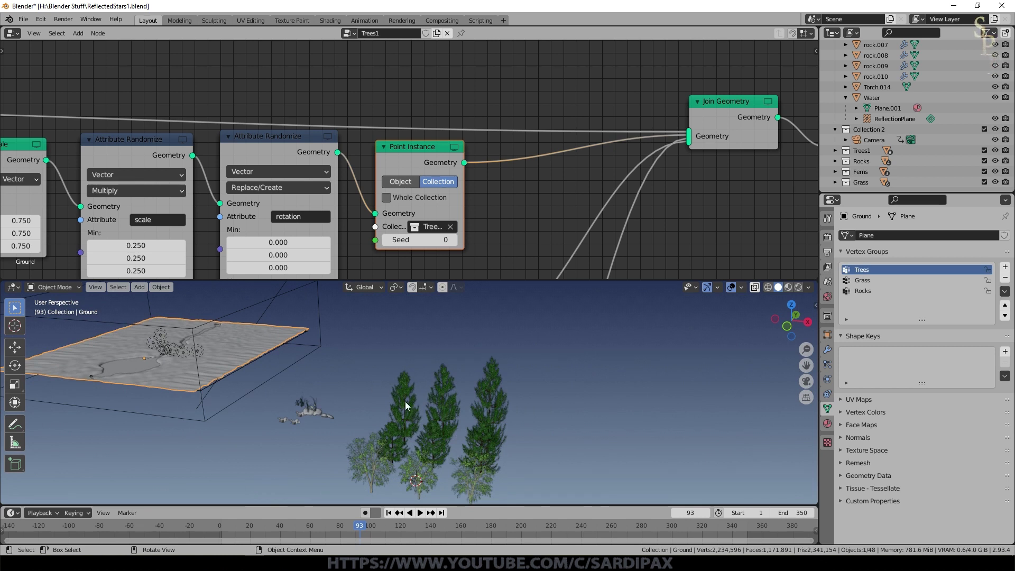
click(406, 405)
shift+click(442, 407)
shift+click(488, 431)
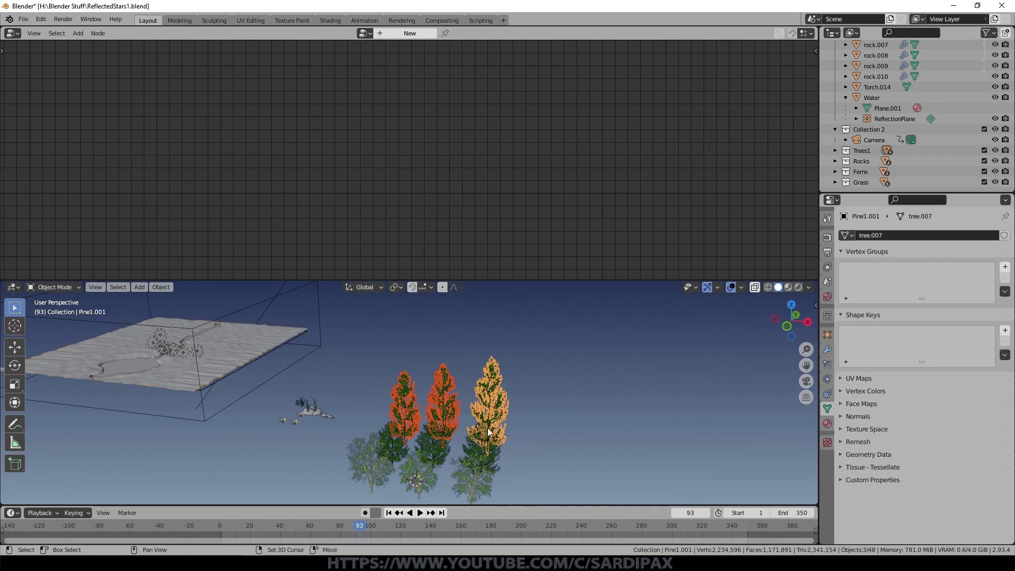
shift+click(433, 446)
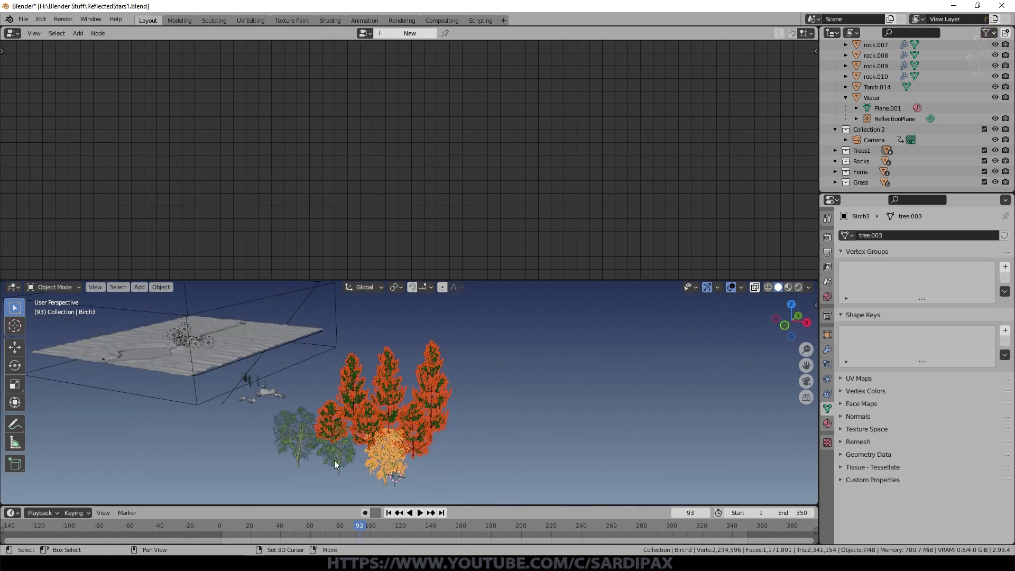
shift+click(334, 460)
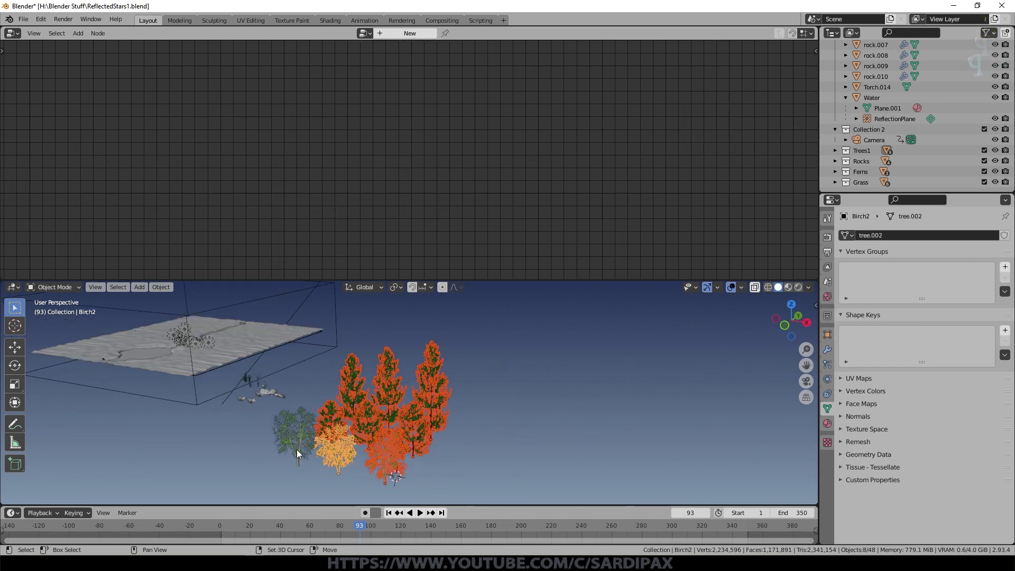
shift+click(296, 451)
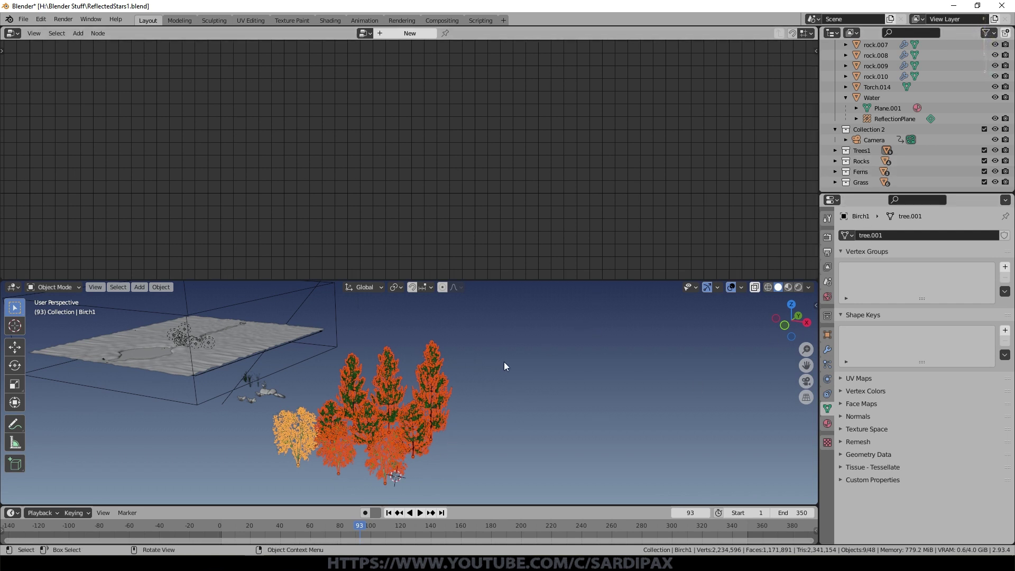
key(m)
key(Escape)
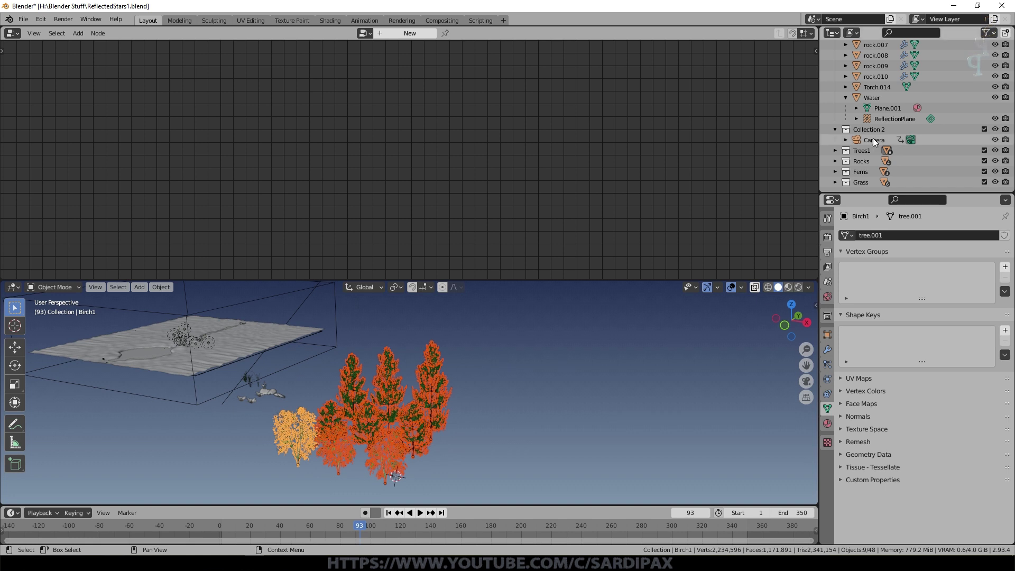
Widen the Point Instance node in the Ground's tree branch to show its full collection name, and make the Trees1 collection active
click(279, 339)
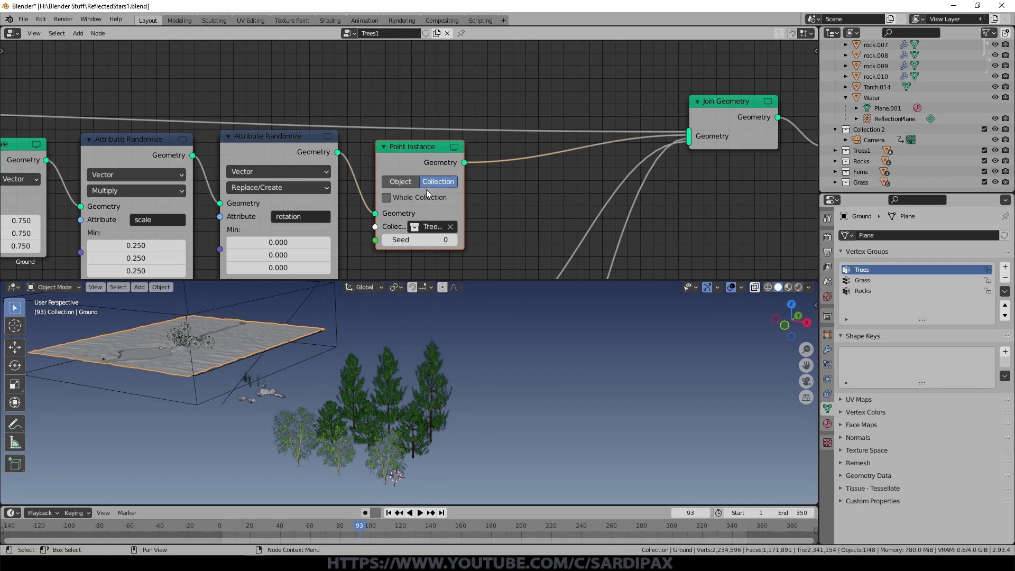
drag(462, 217, 490, 217)
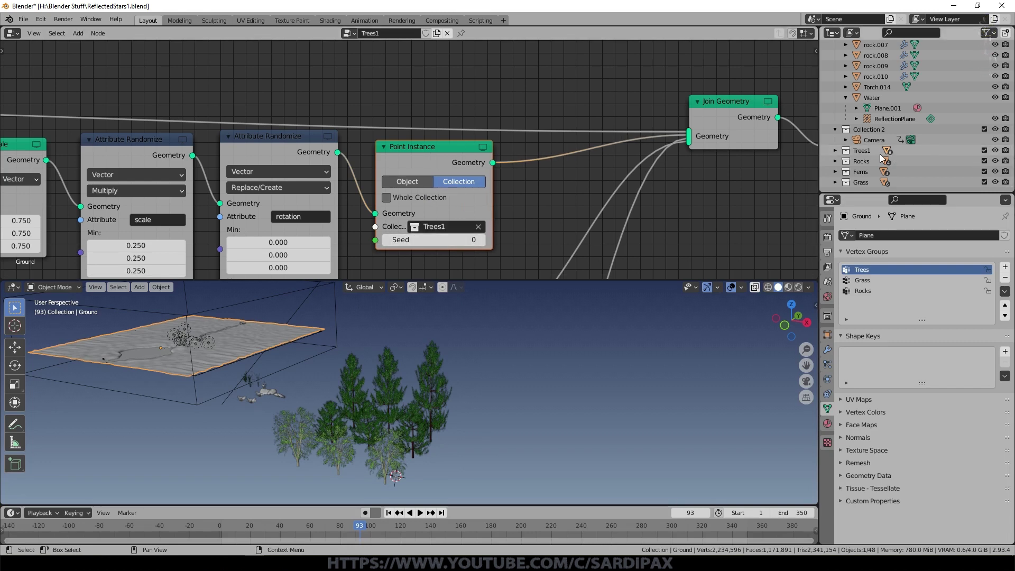
click(834, 150)
click(857, 150)
scroll(938, 161, down, 2)
scroll(937, 160, up, 2)
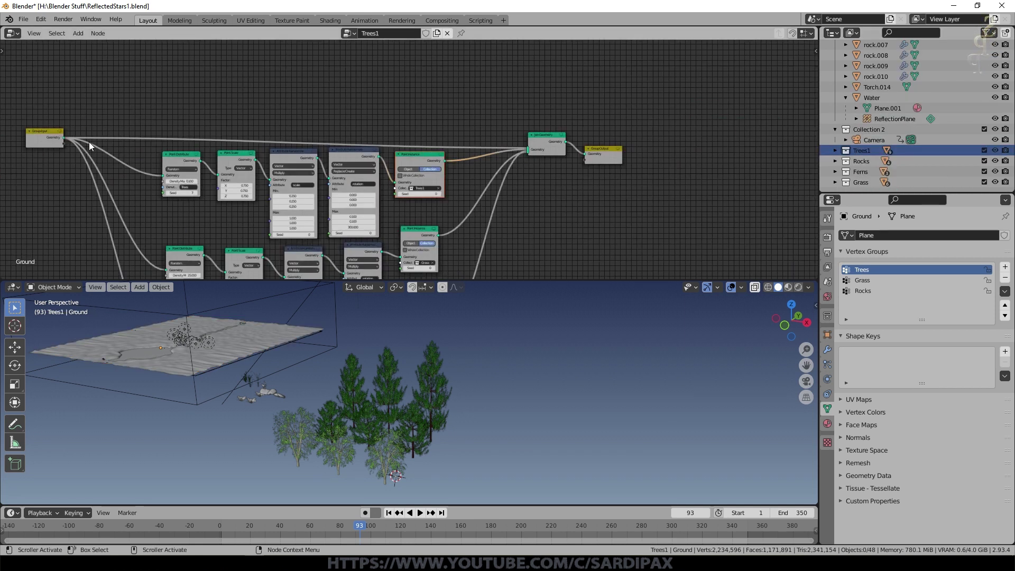
Select the Group Input node and move the Group Output node slightly higher beside Join Geometry
click(41, 133)
scroll(560, 120, up, 6)
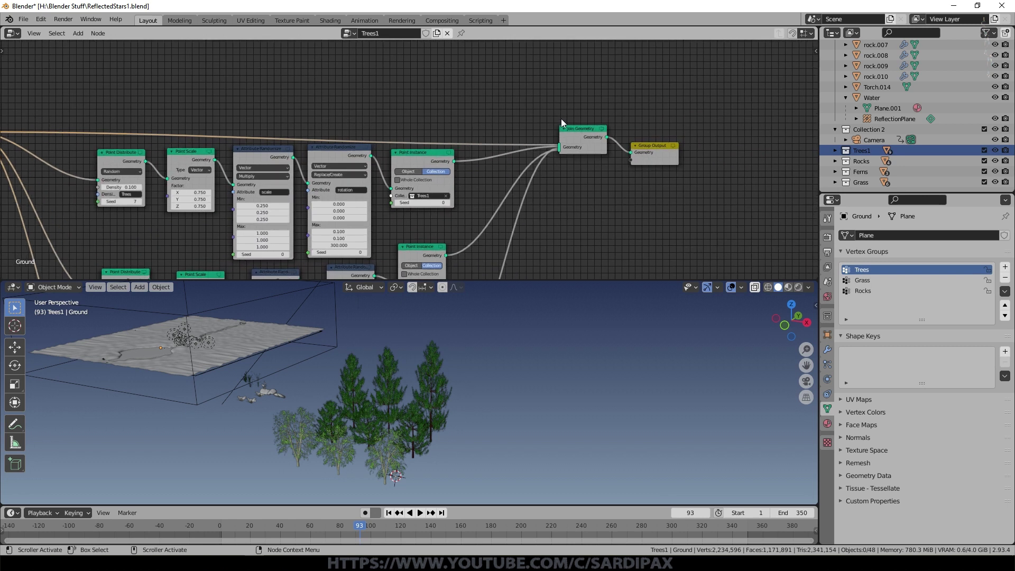
drag(683, 152, 697, 116)
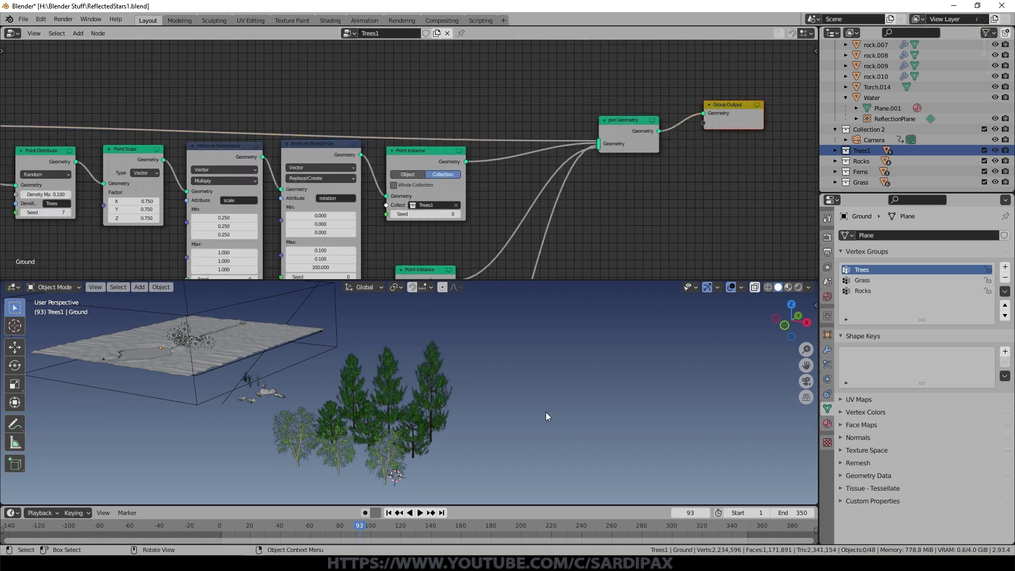
shift+middle_drag(322, 382, 486, 368)
scroll(586, 179, down, 8)
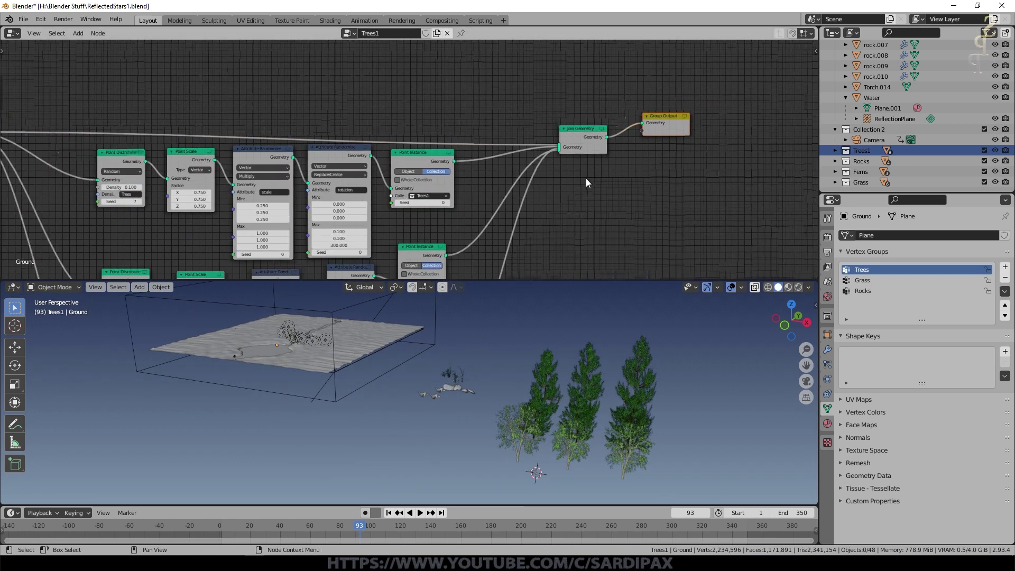
Examine the grass and rocks branches of Trees1, selecting the grass Point Instance node and following both branches to Join Geometry
middle_drag(512, 214, 582, 131)
scroll(551, 154, up, 4)
drag(512, 130, 518, 142)
scroll(471, 168, up, 4)
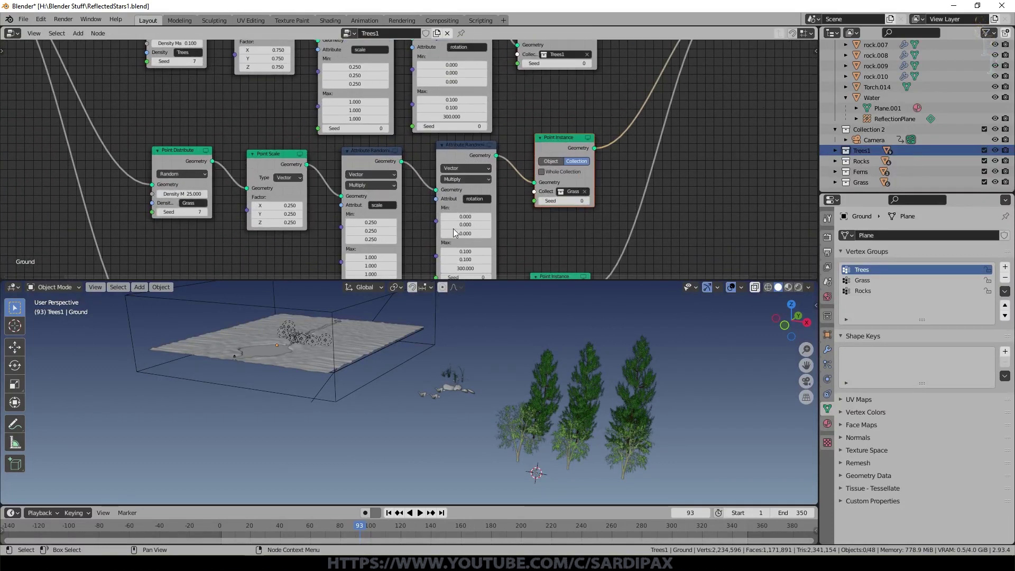
scroll(558, 218, down, 3)
middle_drag(627, 240, 643, 133)
scroll(618, 186, up, 3)
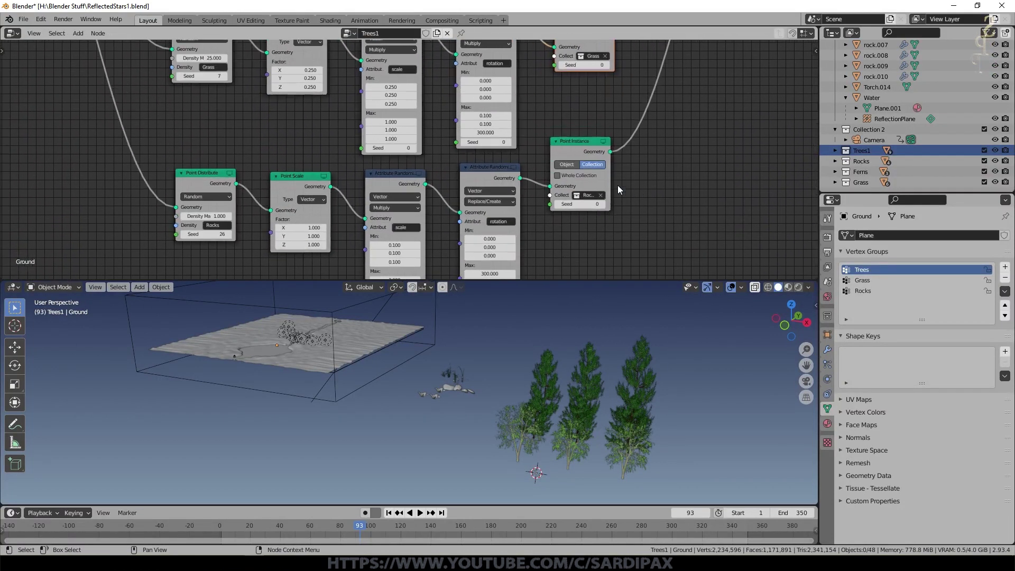
scroll(623, 198, down, 2)
middle_drag(628, 184, 597, 262)
scroll(426, 103, down, 4)
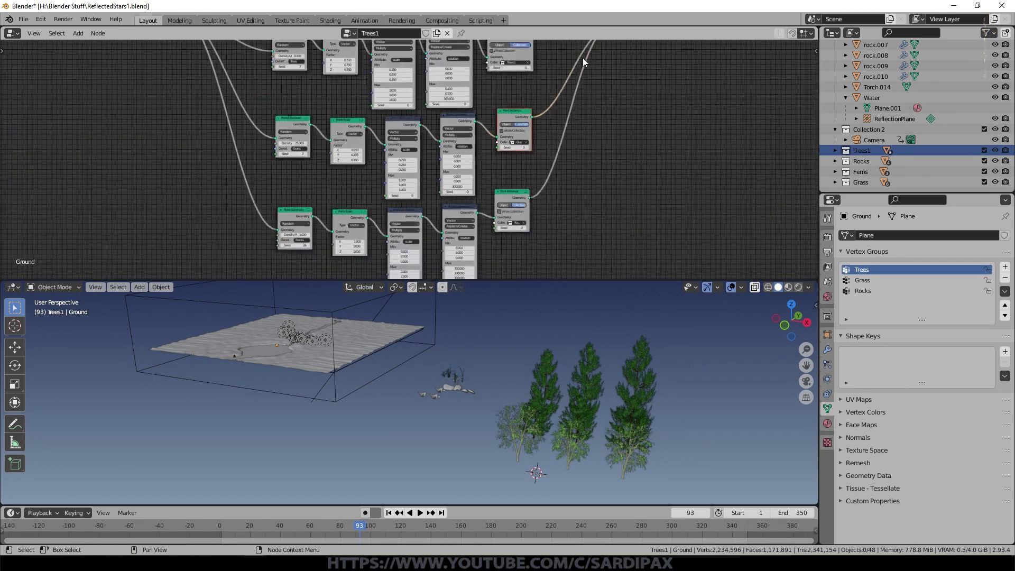
scroll(608, 223, down, 1)
middle_drag(610, 224, 560, 114)
Nudge the Group Output node and select the Group Input node to trace its direct link to Join Geometry
scroll(618, 91, up, 7)
drag(681, 148, 673, 144)
scroll(673, 143, down, 4)
drag(86, 153, 310, 103)
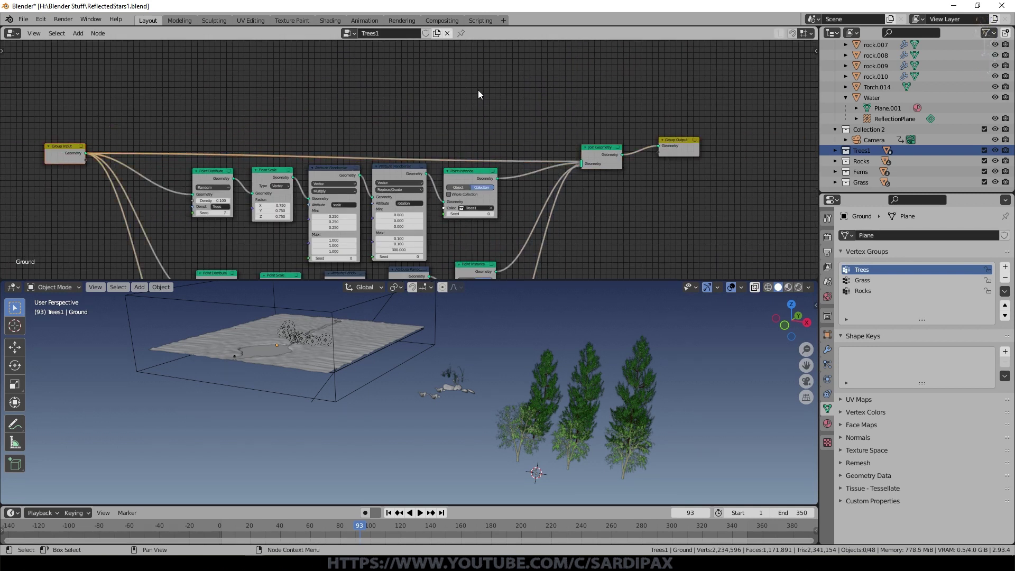
With the Ground selected, cut the direct link from Group Input to Join Geometry and enable the Trees1 modifier in the viewport
scroll(524, 103, up, 3)
click(319, 332)
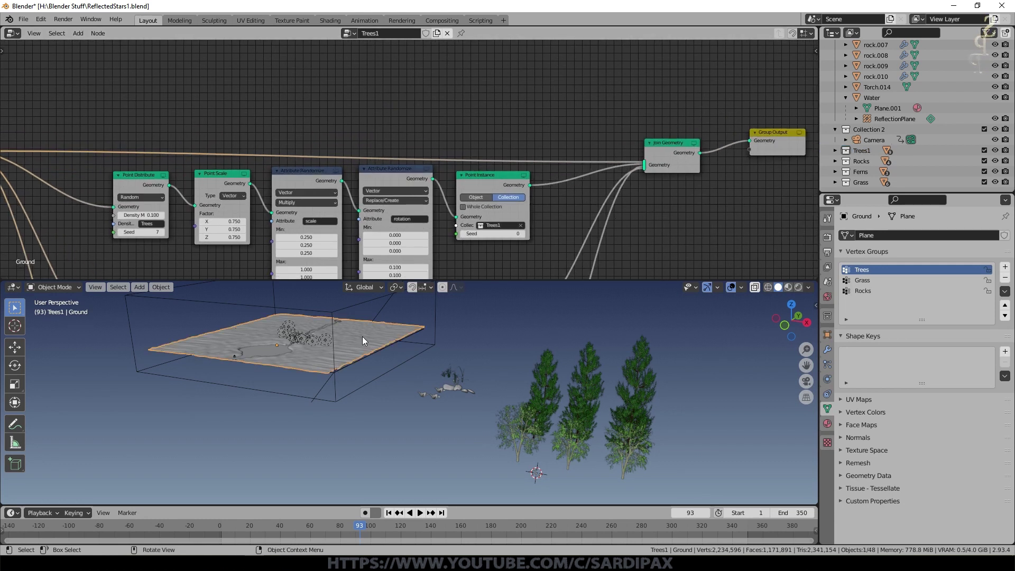
ctrl+right_drag(559, 138, 557, 176)
click(827, 350)
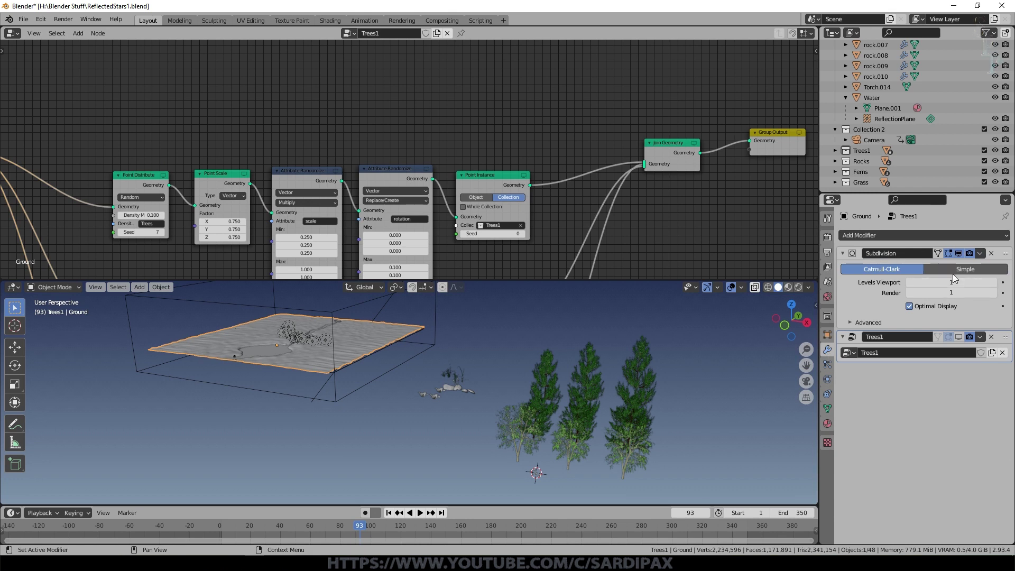
click(958, 337)
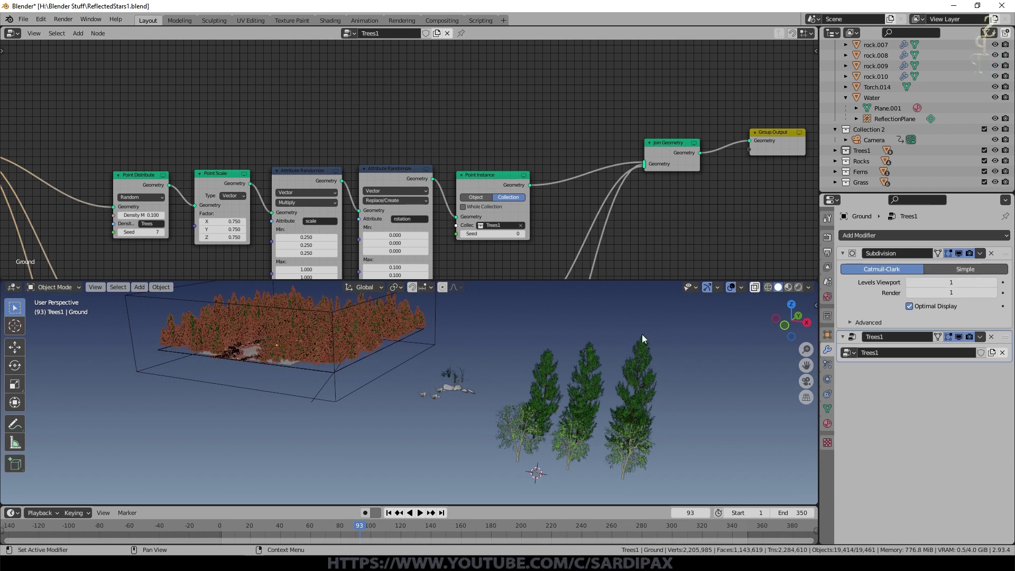
Reconnect the Group Input geometry directly to Join Geometry and hide the viewport overlays
scroll(30, 152, down, 2)
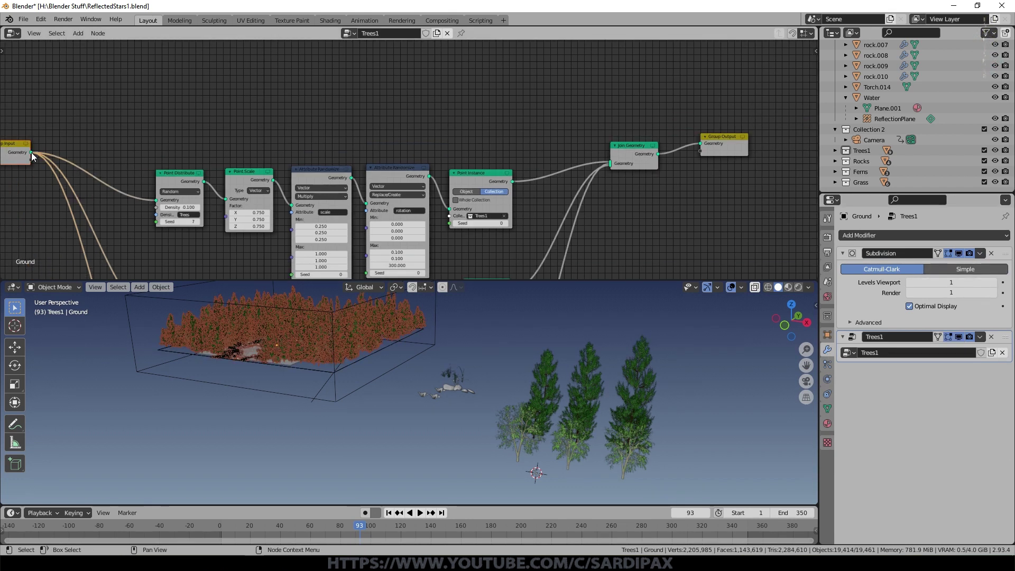
drag(30, 152, 609, 163)
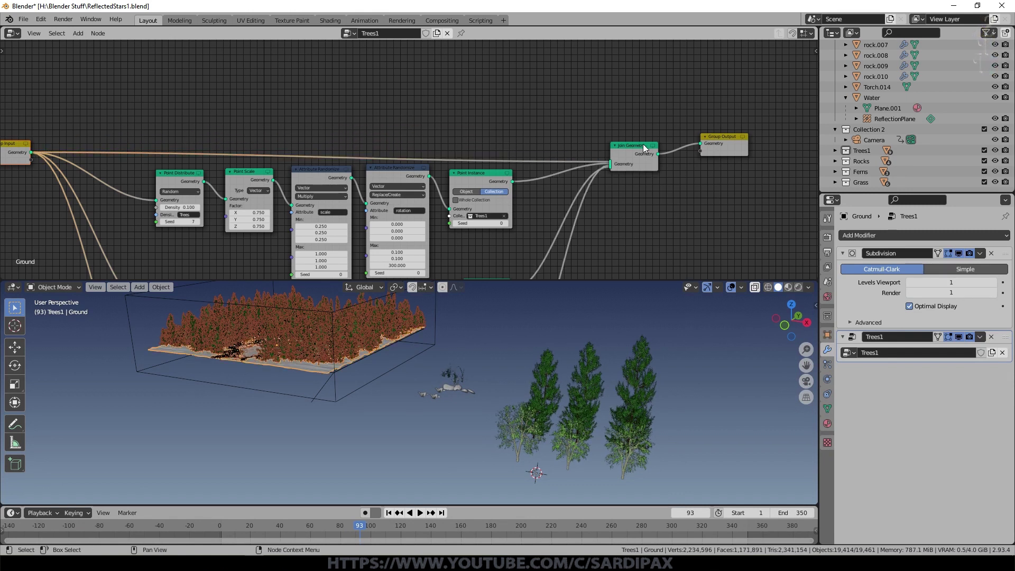
shift+middle_drag(644, 207, 643, 160)
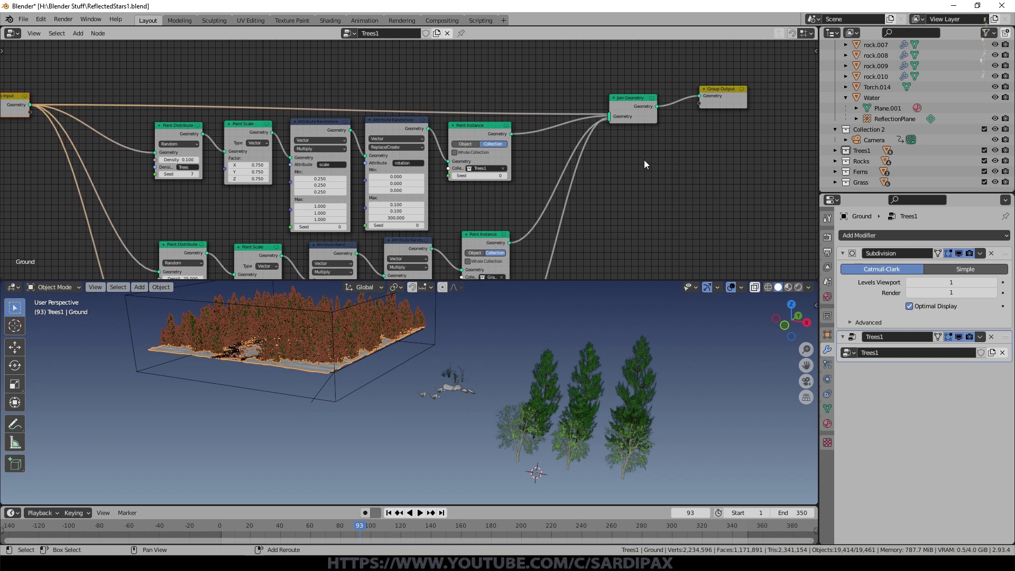
click(731, 286)
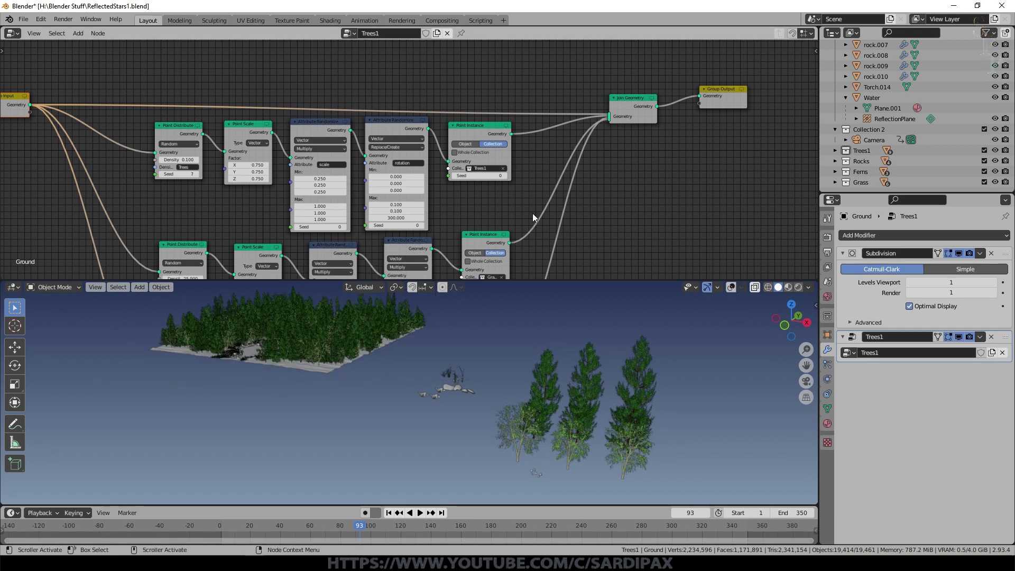
scroll(534, 219, down, 2)
shift+middle_drag(544, 206, 580, 150)
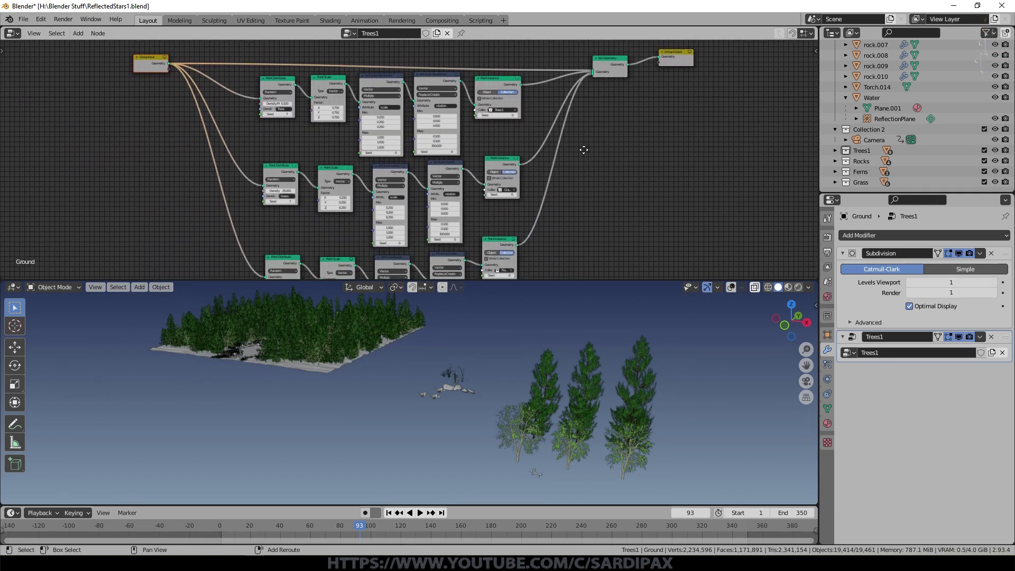
scroll(592, 157, down, 2)
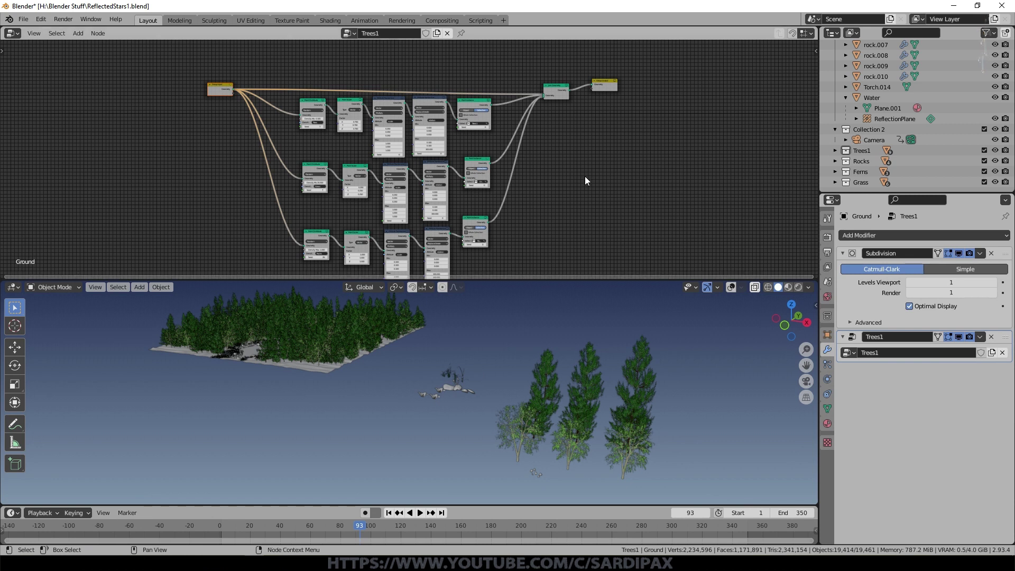
View the populated pond scene through the camera and select the Armature of the figure beside the torch
key(KP_0)
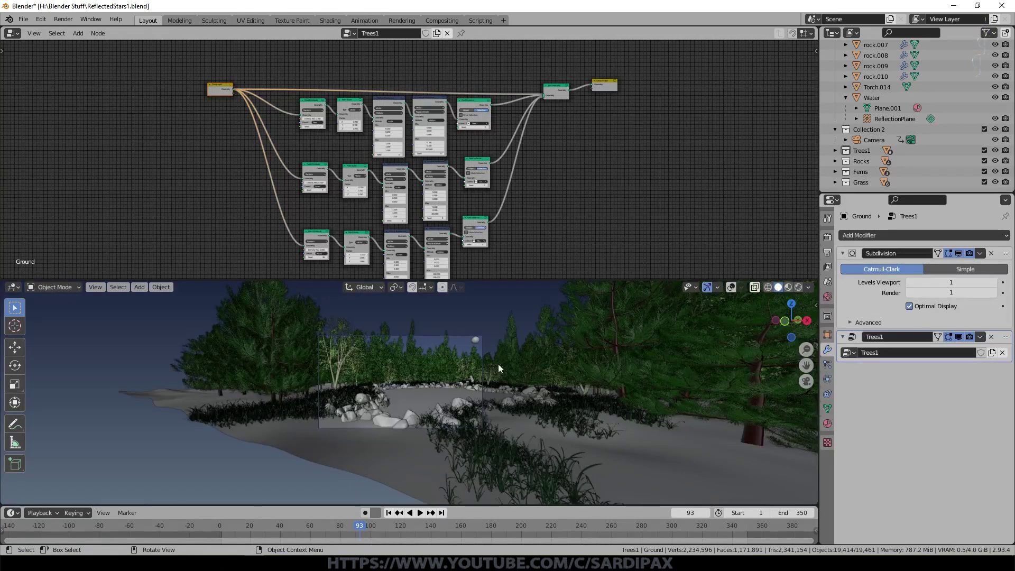
scroll(517, 388, up, 4)
shift+middle_drag(613, 349, 394, 395)
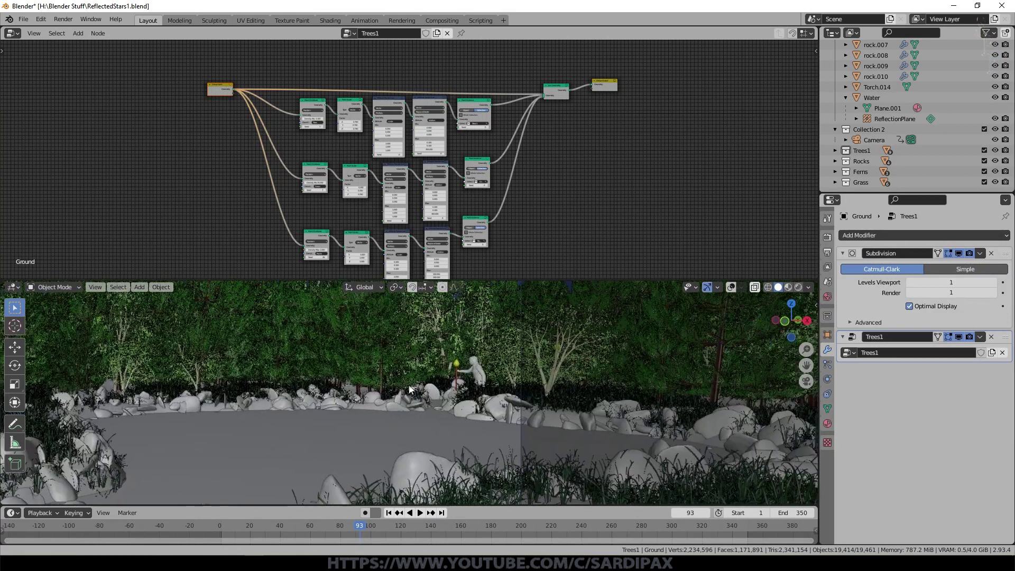
scroll(490, 351, up, 3)
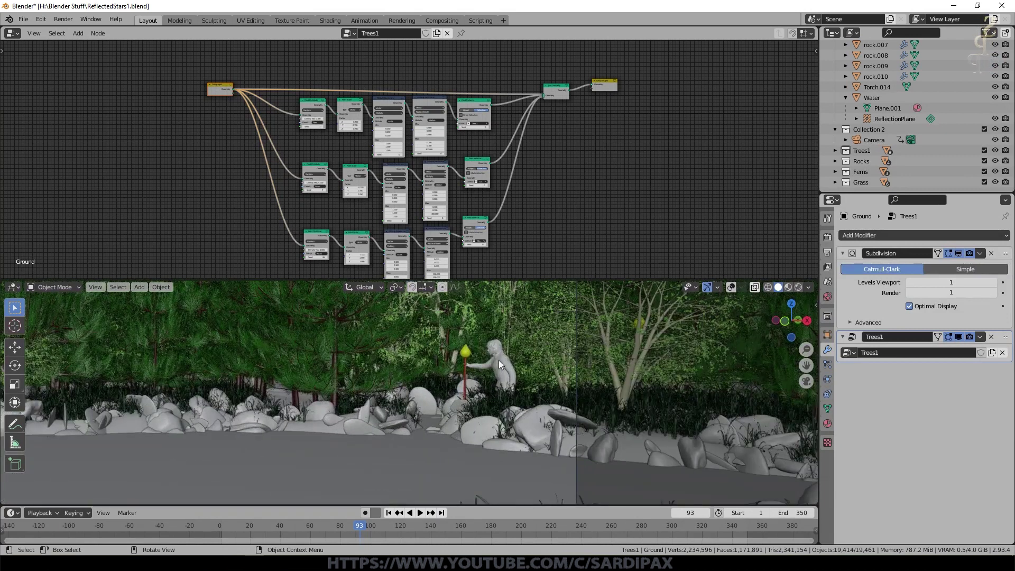
click(505, 370)
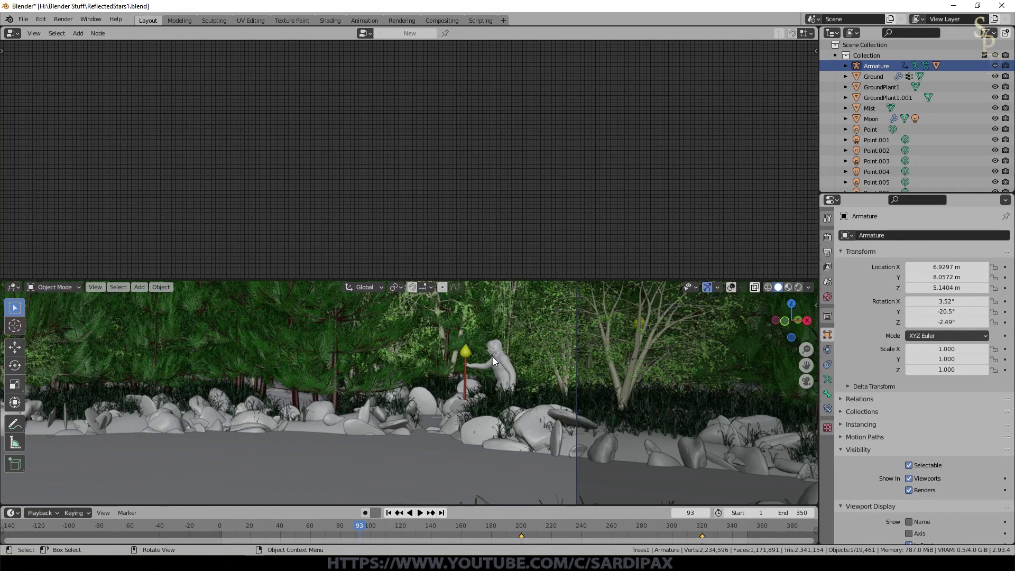
scroll(513, 354, down, 6)
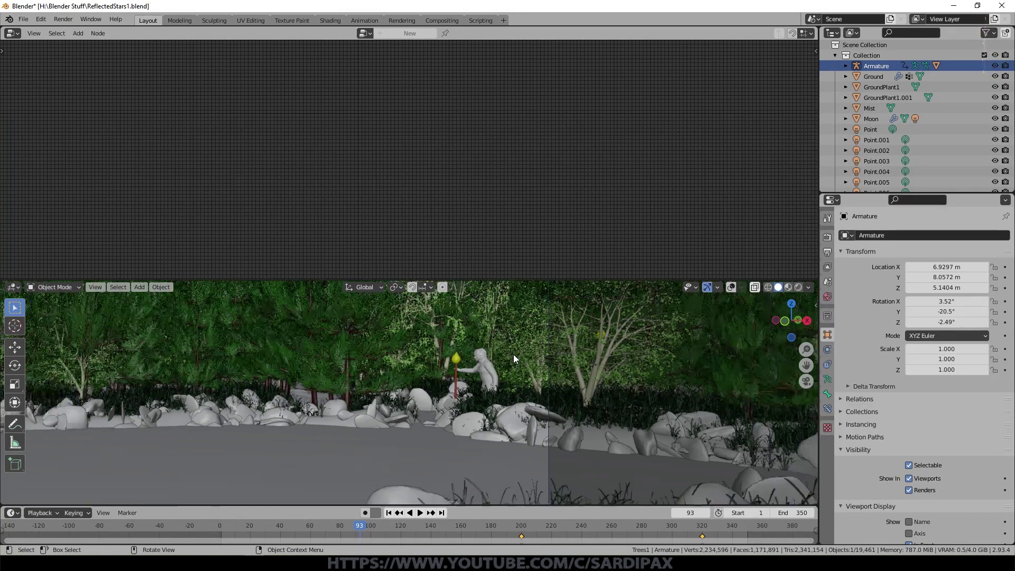
Switch the node area to the Shader Editor with the World shader type and frame its node tree
click(13, 33)
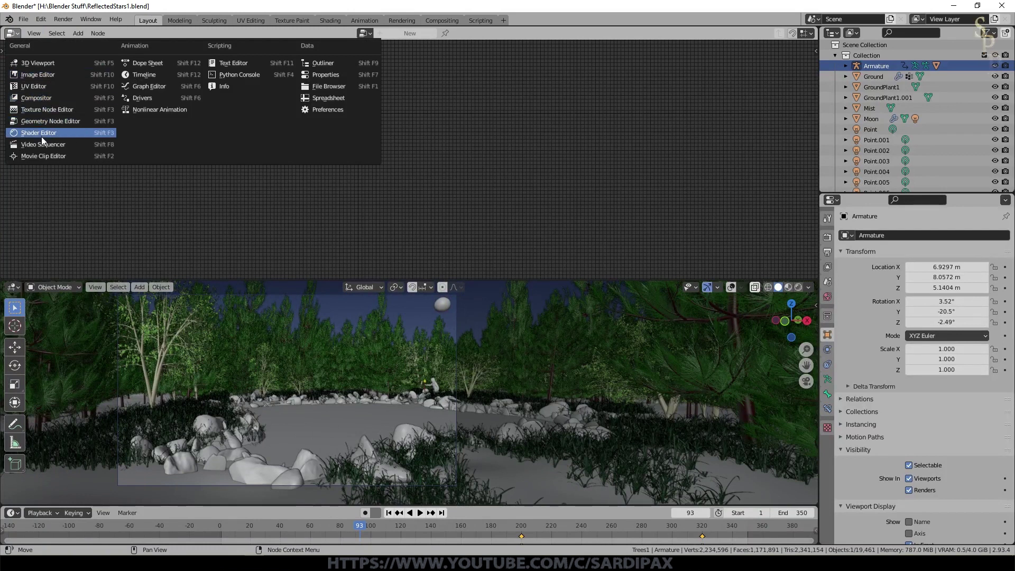
click(41, 135)
click(41, 34)
click(53, 60)
scroll(511, 130, down, 1)
middle_drag(511, 130, 521, 205)
scroll(542, 157, up, 3)
scroll(541, 157, up, 3)
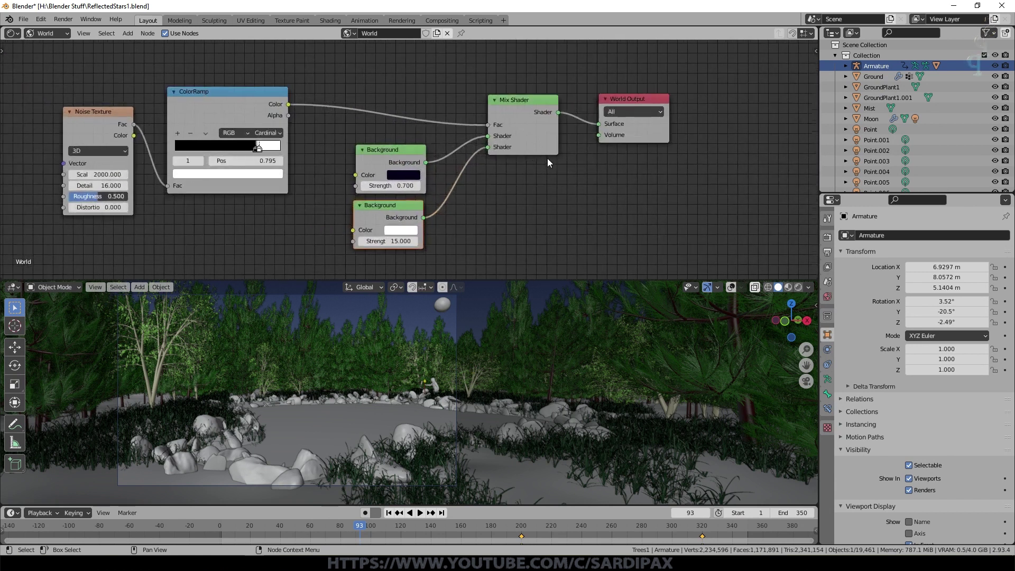
Rearrange the World shader nodes, moving World Output and Mix Shader upward and stacking the two Background nodes below the ColorRamp link
mouse_move(660, 95)
mouse_down()
mouse_move(697, 66)
mouse_move(670, 81)
mouse_up()
drag(545, 96, 561, 68)
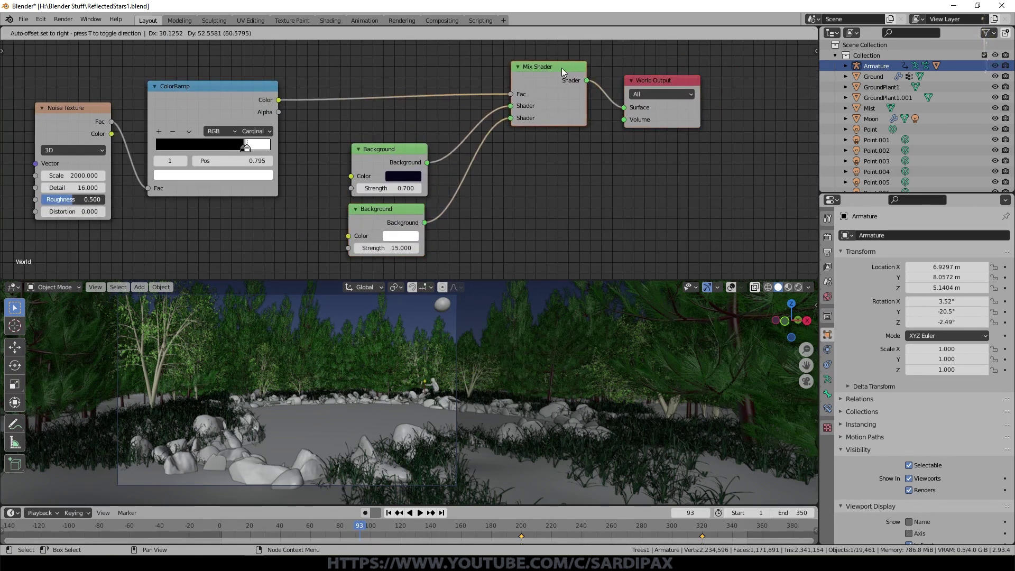
drag(389, 146, 384, 111)
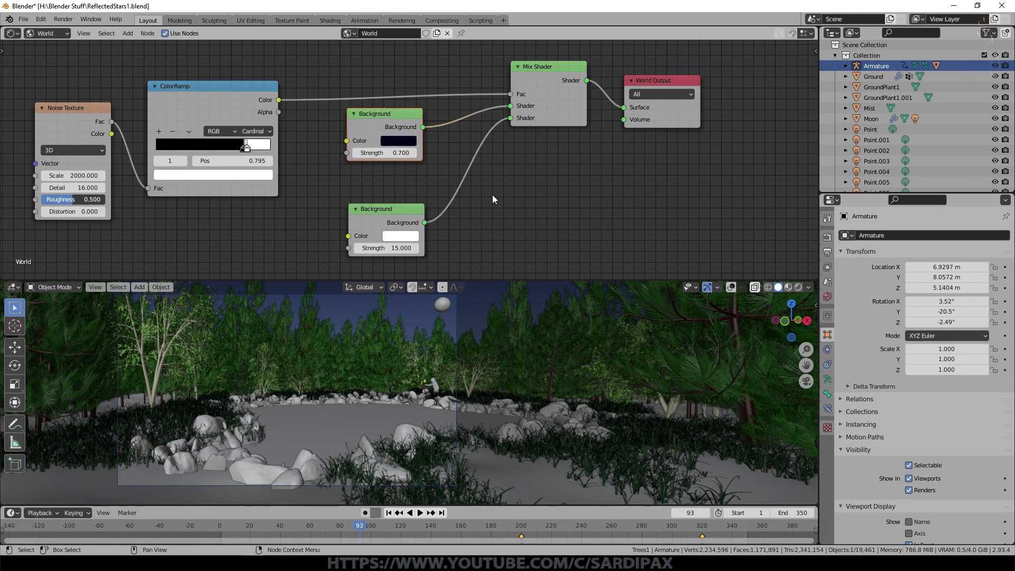
drag(393, 210, 392, 170)
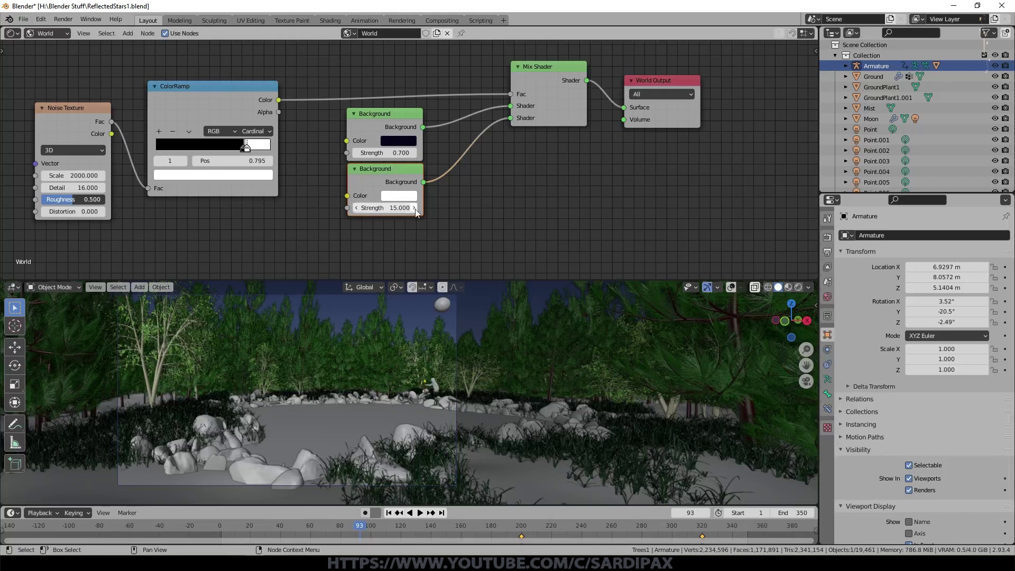
Examine the World shader's Background strengths, Noise Texture settings and the black and white stops of the ColorRamp
scroll(427, 199, up, 2)
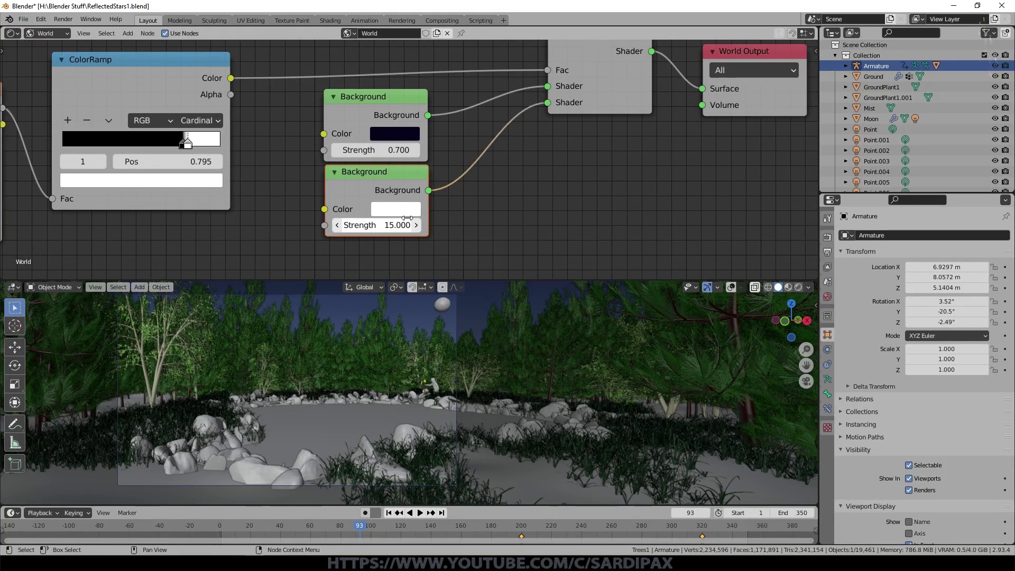
middle_drag(427, 205, 719, 211)
scroll(476, 77, down, 4)
mouse_move(280, 111)
mouse_down()
mouse_move(261, 117)
mouse_move(264, 107)
mouse_up()
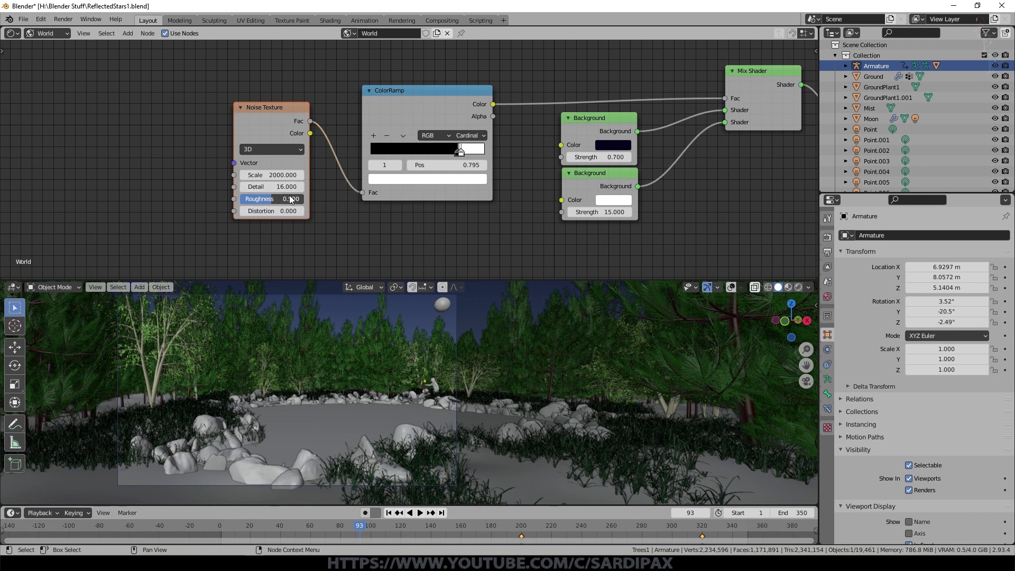
scroll(444, 129, up, 4)
scroll(442, 128, up, 1)
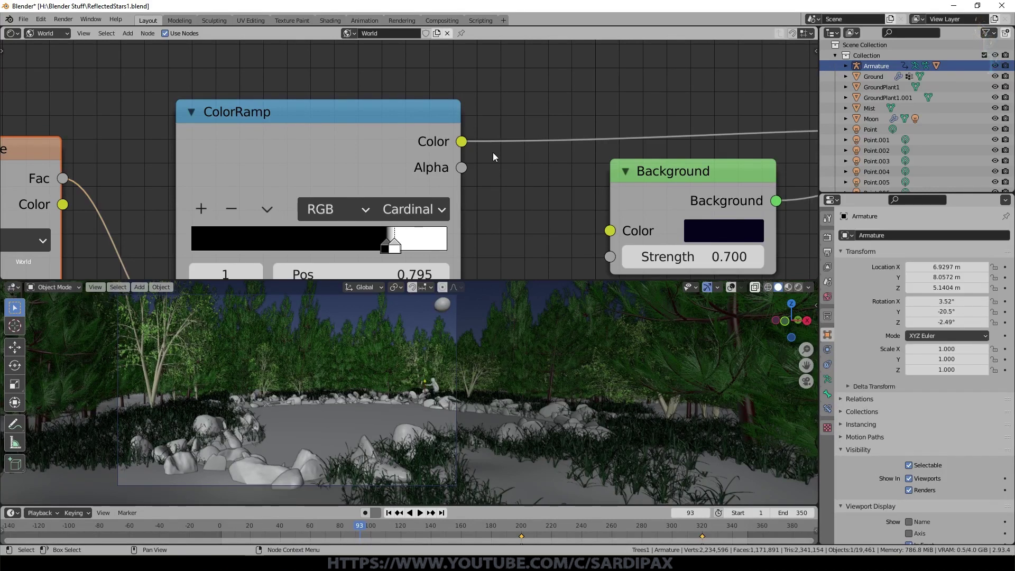
middle_drag(527, 227, 535, 146)
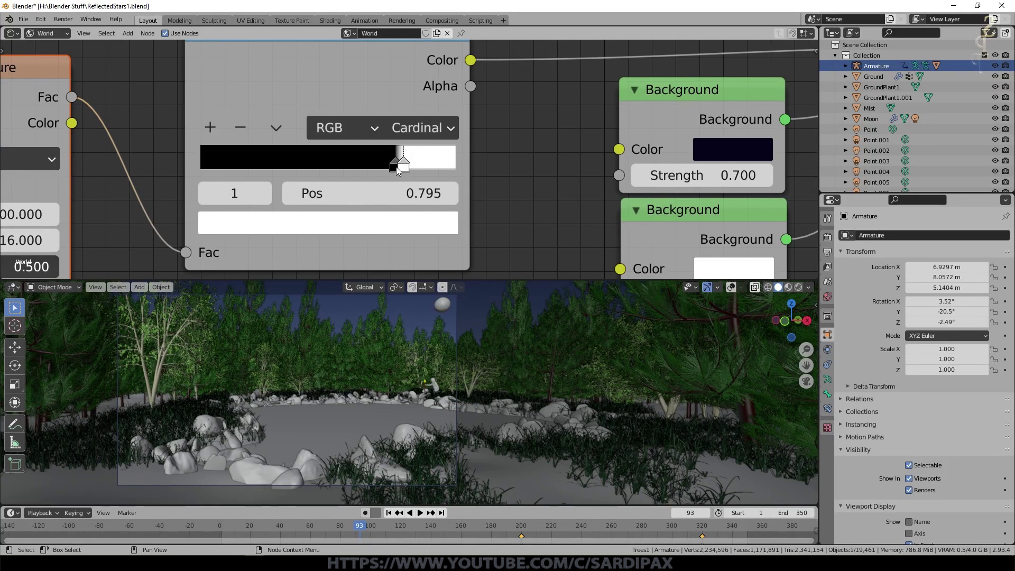
click(396, 168)
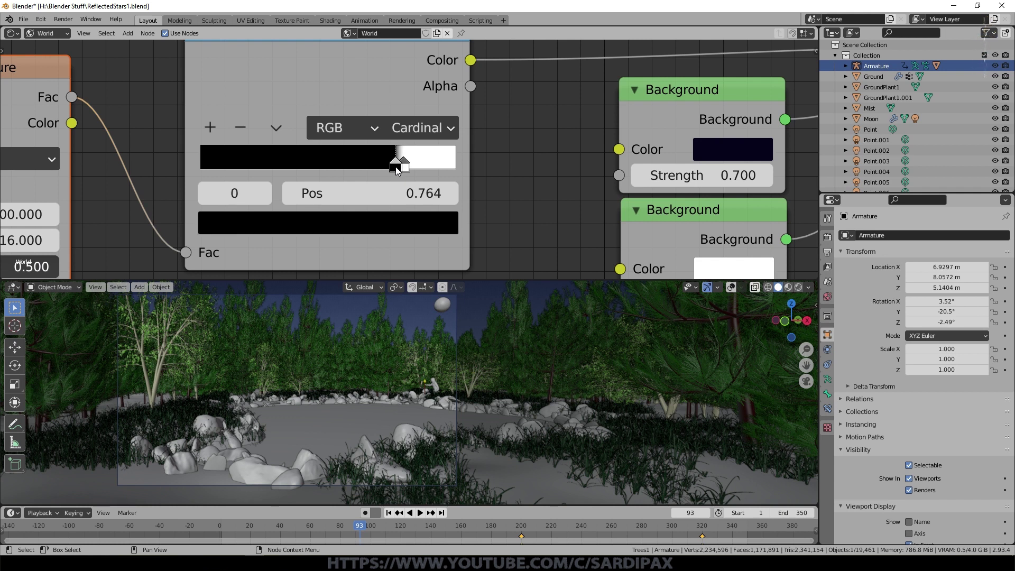
click(405, 167)
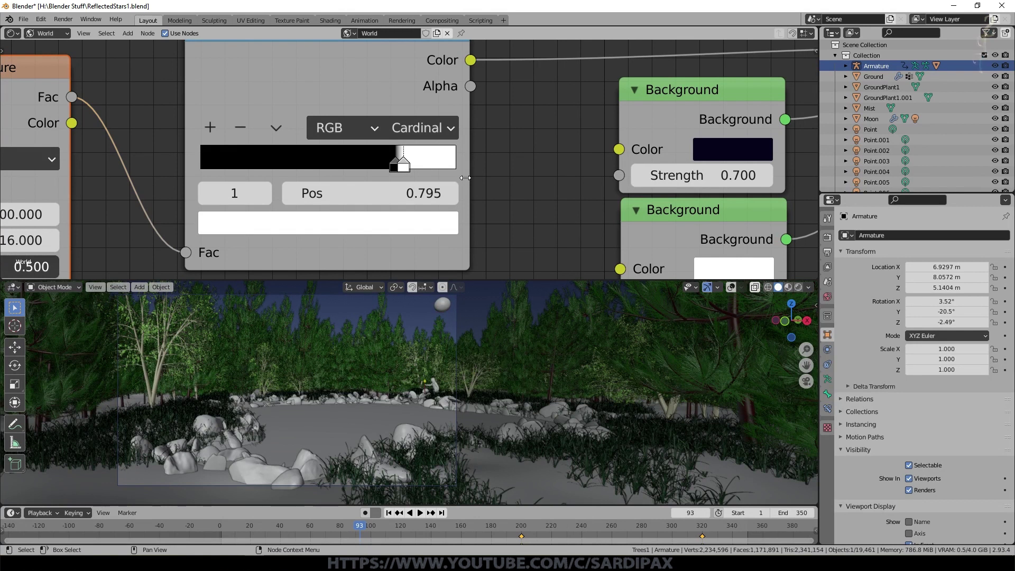
middle_drag(518, 173, 346, 198)
scroll(358, 206, down, 7)
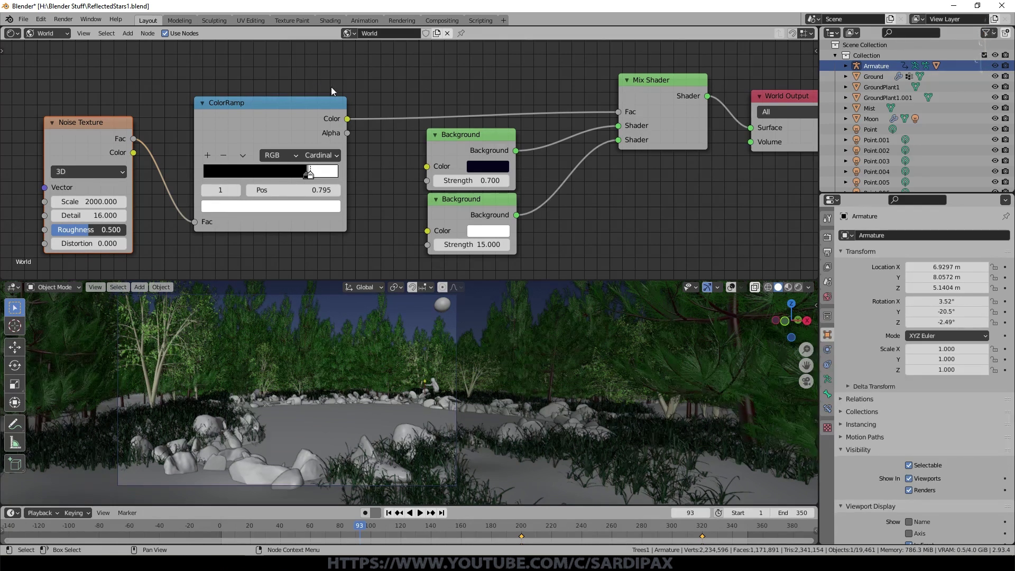
Nudge the two Background nodes slightly apart in the World node tree
middle_drag(638, 100, 531, 118)
drag(370, 153, 380, 148)
drag(378, 221, 373, 221)
scroll(438, 215, down, 3)
Show the viewport overlays, view the whole scene from outside the camera and open the light settings of the Sun beside the moon
middle_drag(524, 318, 514, 363)
scroll(511, 326, down, 7)
scroll(607, 317, down, 3)
click(731, 287)
click(557, 311)
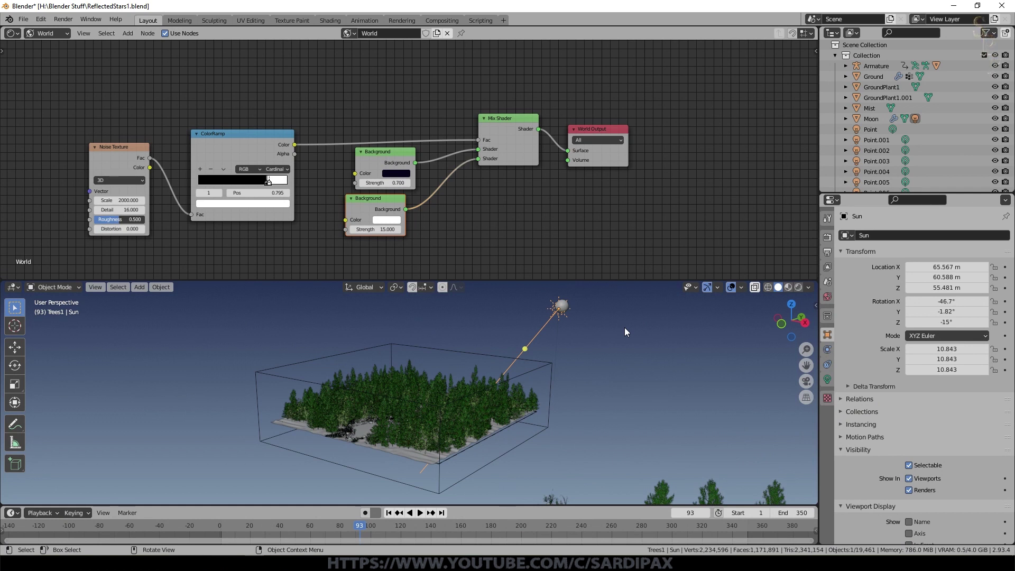
click(827, 379)
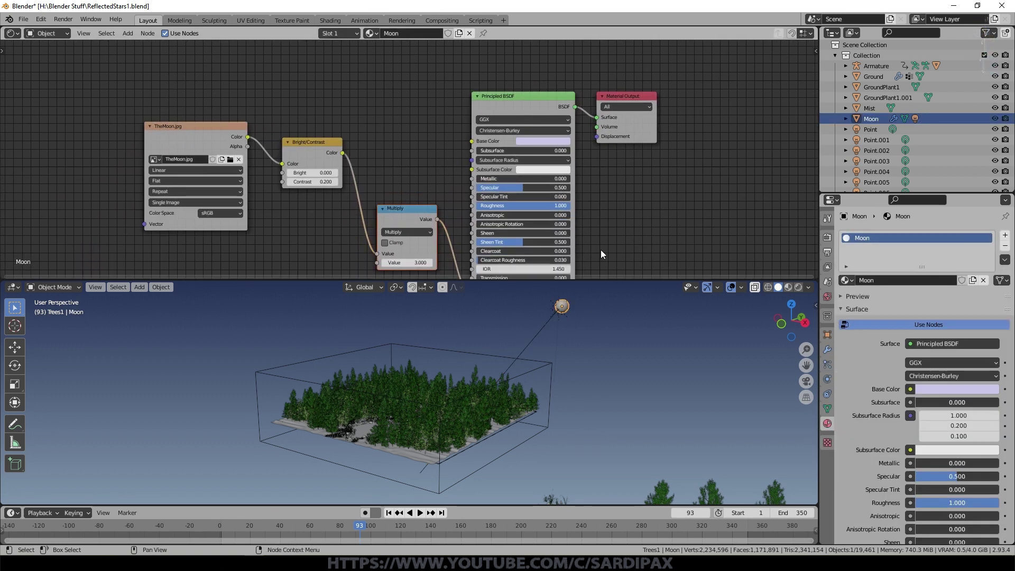
Enter Edit Mode on the Moon to view the UV mapping options and check the Shadow Mode of its material
middle_drag(594, 307, 629, 498)
key(Tab)
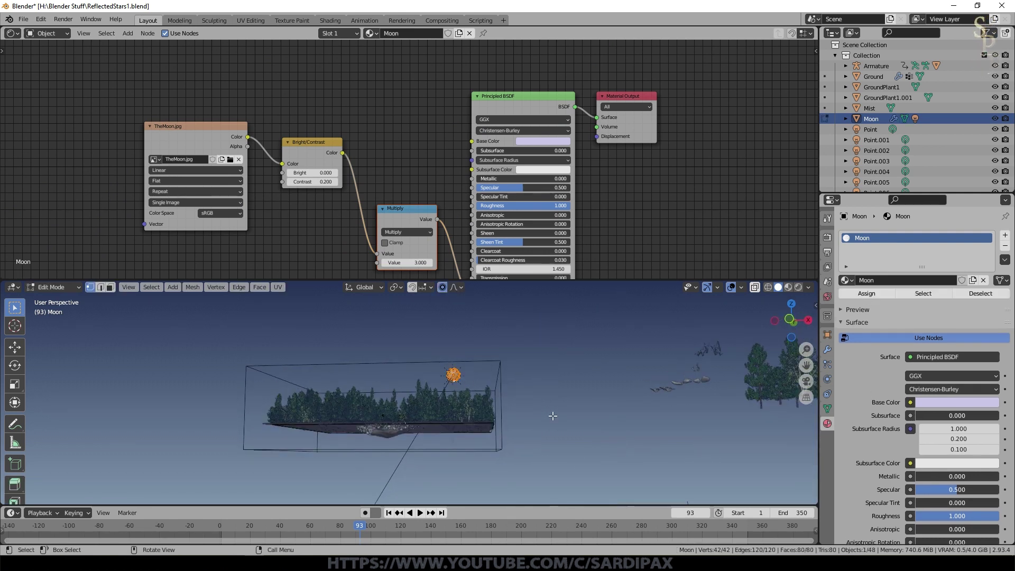
key(u)
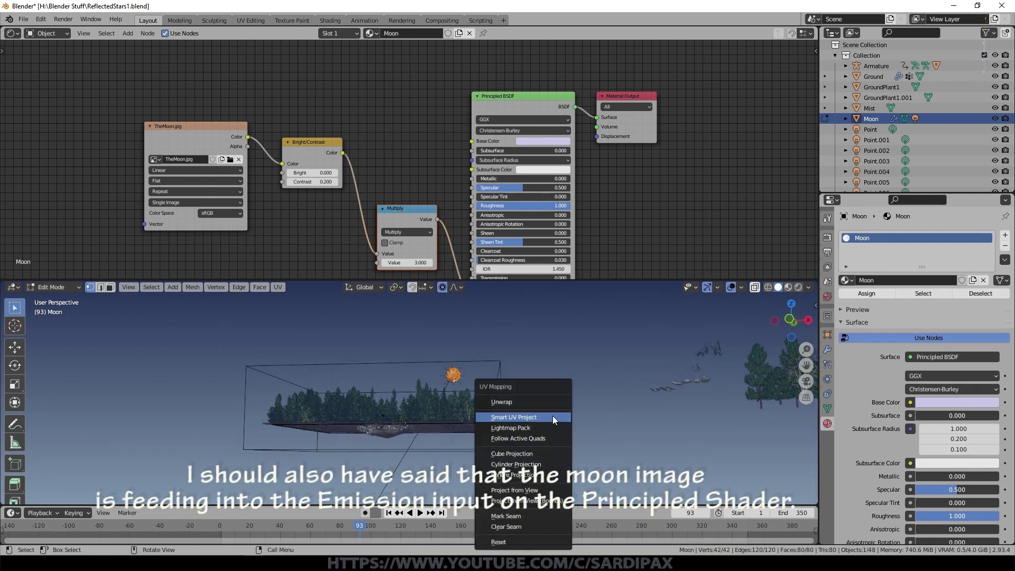
key(Escape)
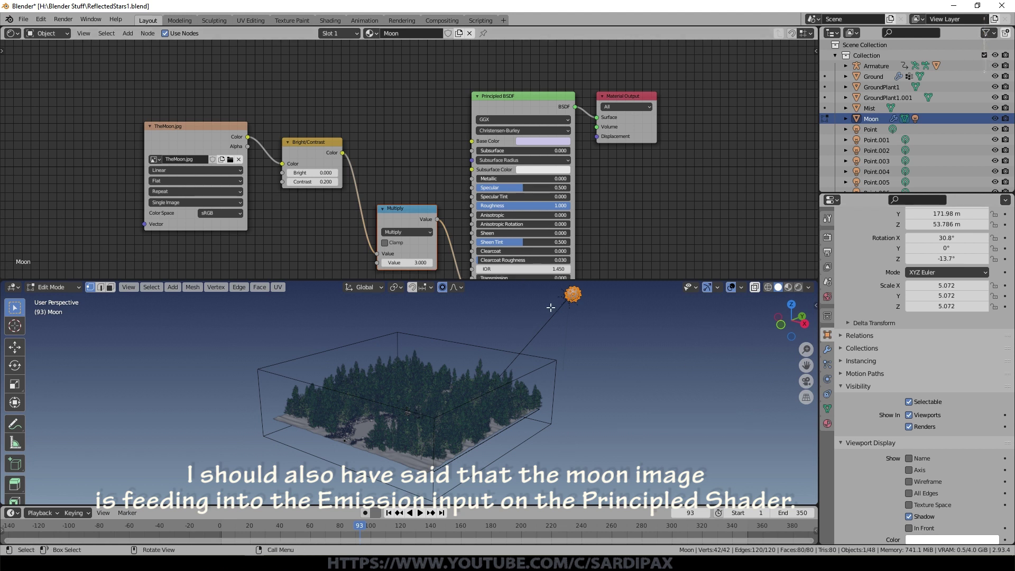
scroll(533, 324, down, 3)
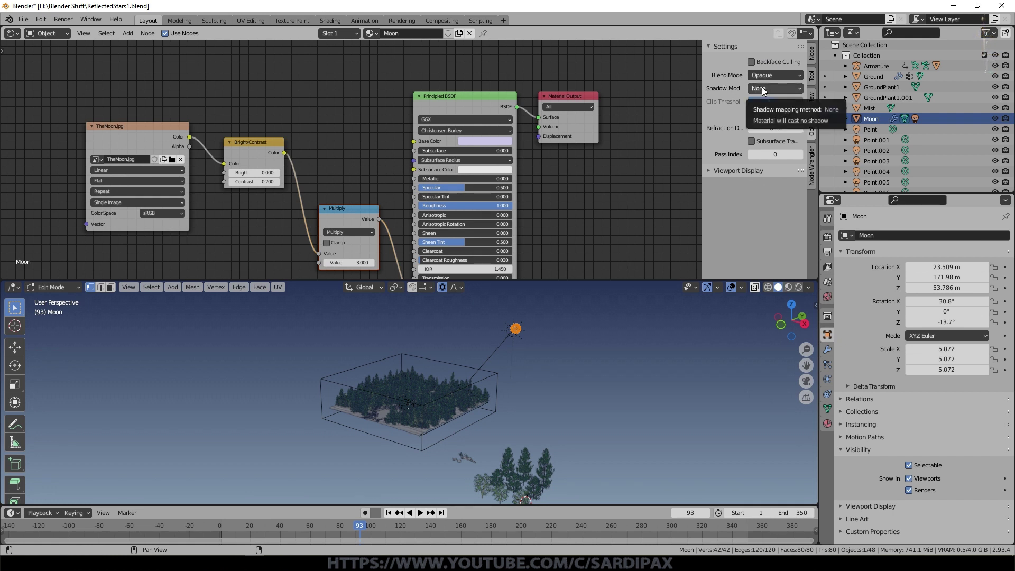
scroll(565, 375, up, 5)
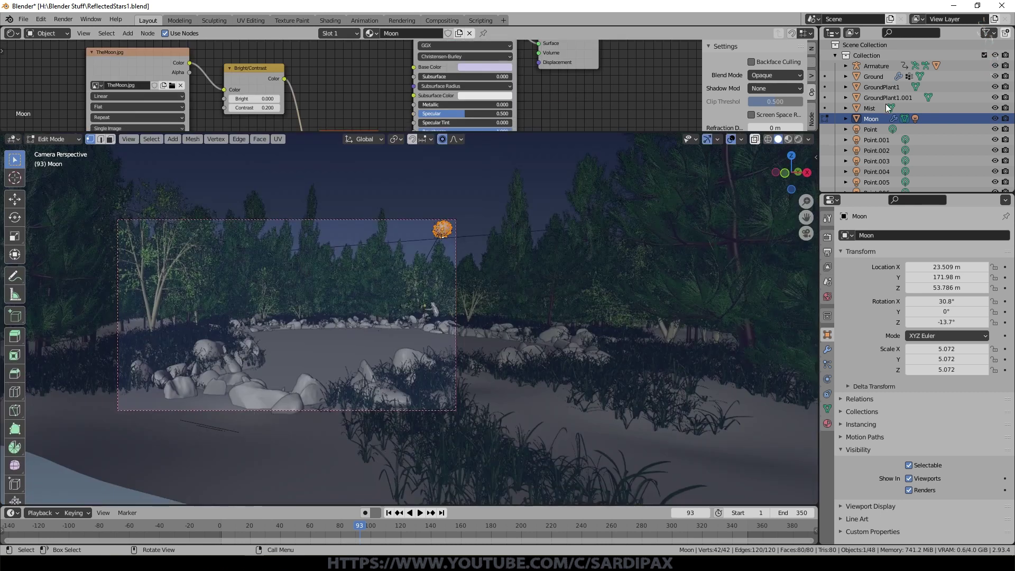
Select the Mist object and rearrange its shader nodes, moving the Gradient Texture and first Multiply closer to the Mapping node
click(867, 108)
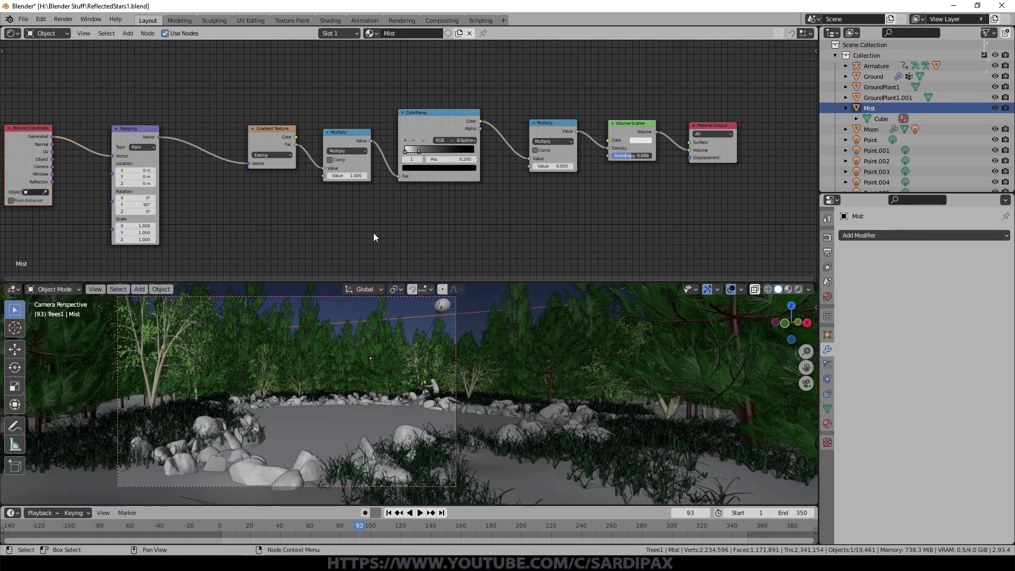
scroll(238, 212, up, 1)
middle_drag(238, 213, 310, 211)
mouse_move(78, 120)
mouse_down()
mouse_move(67, 112)
mouse_move(75, 120)
mouse_up()
scroll(165, 169, up, 1)
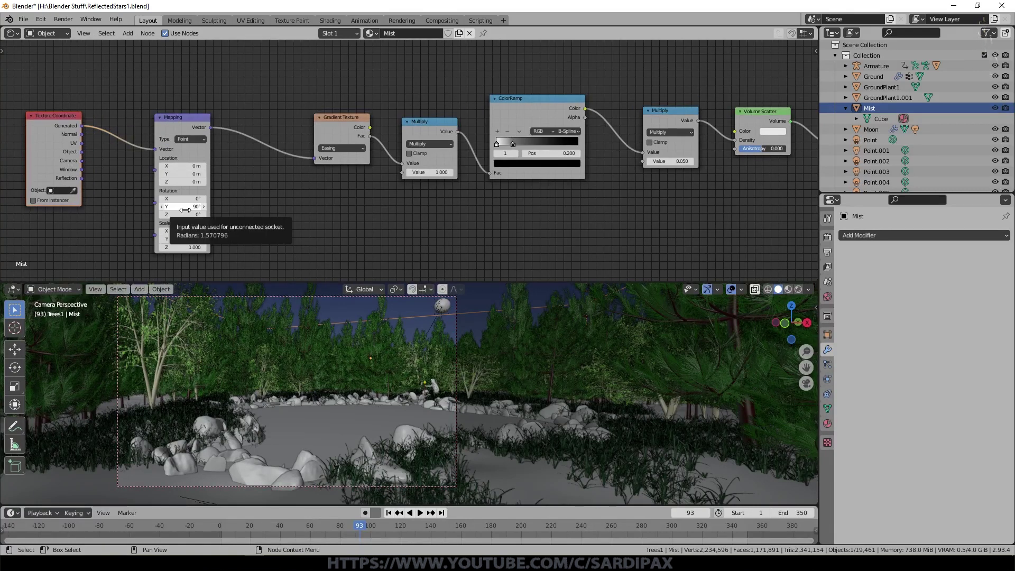
scroll(312, 220, up, 1)
drag(330, 105, 274, 112)
drag(411, 131, 370, 120)
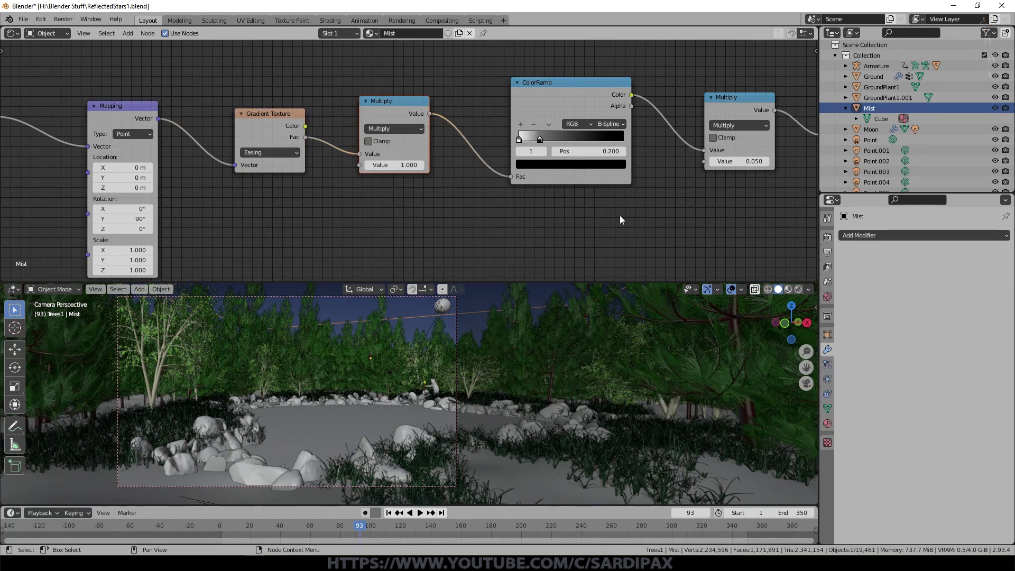
Examine the Mist material's ColorRamp, second Multiply and Volume Scatter nodes through to the Material Output, including the scatter colour
middle_drag(545, 212, 475, 228)
scroll(440, 156, up, 2)
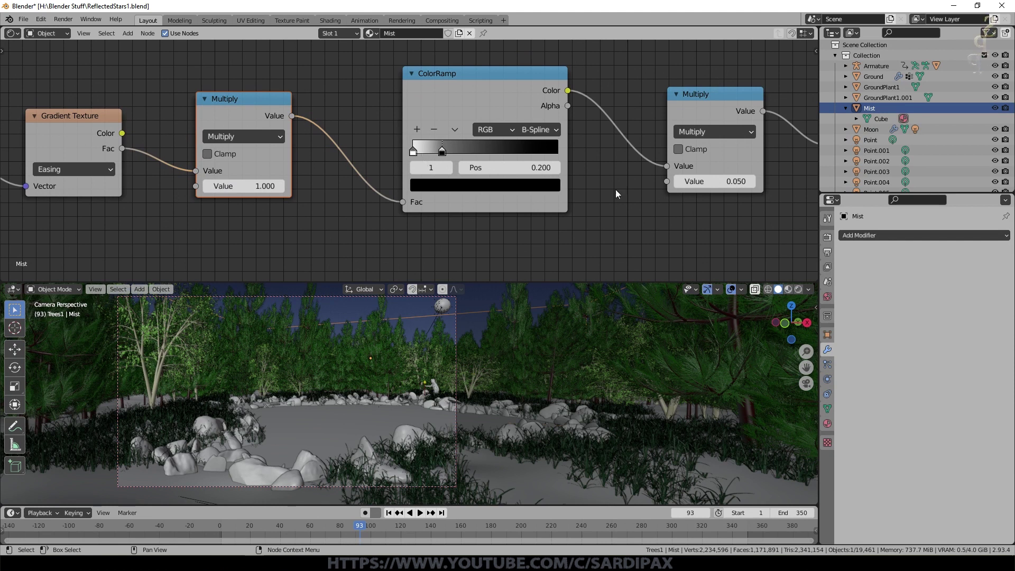
middle_drag(570, 171, 452, 183)
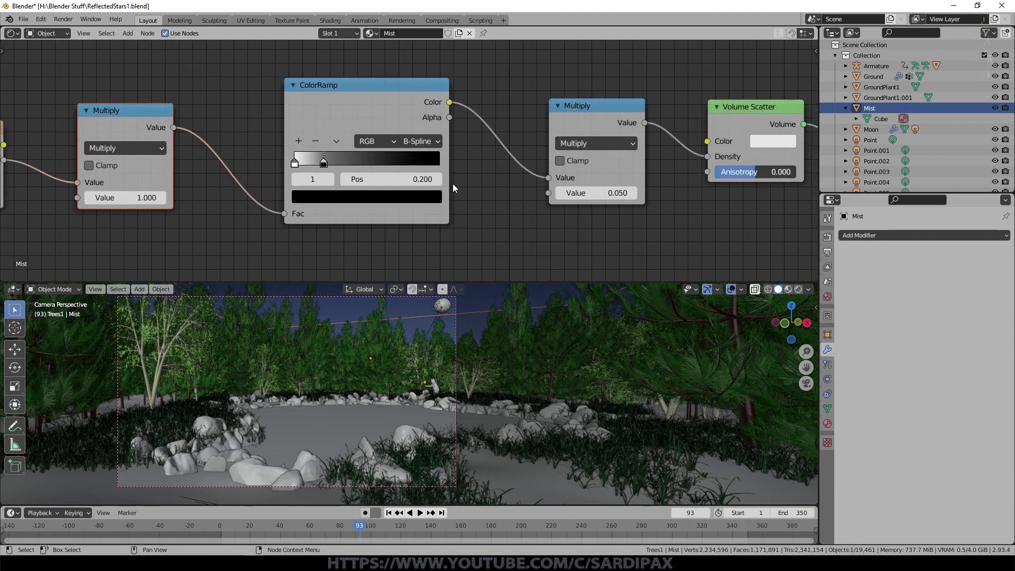
middle_drag(668, 186, 504, 184)
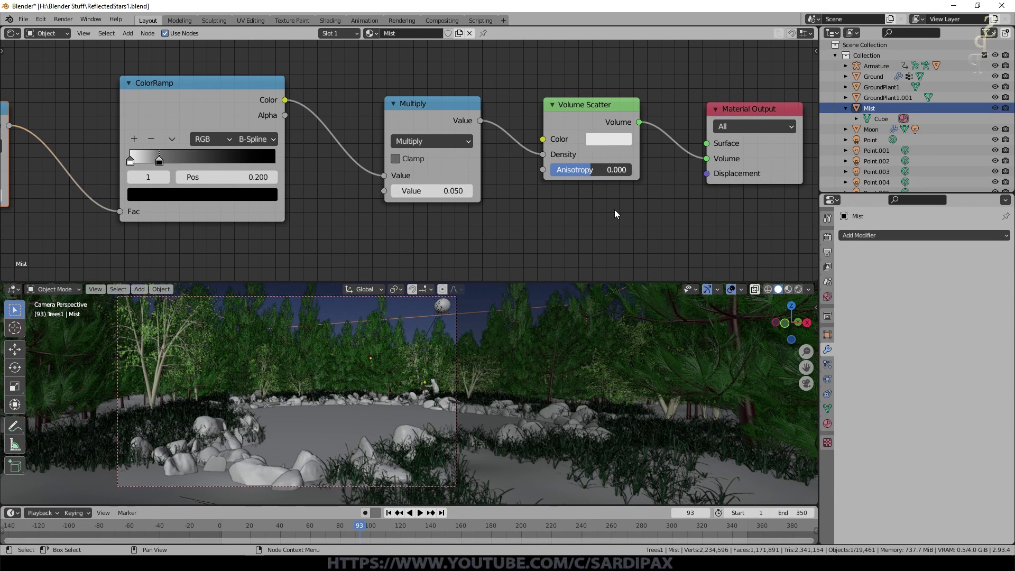
middle_drag(592, 163, 426, 183)
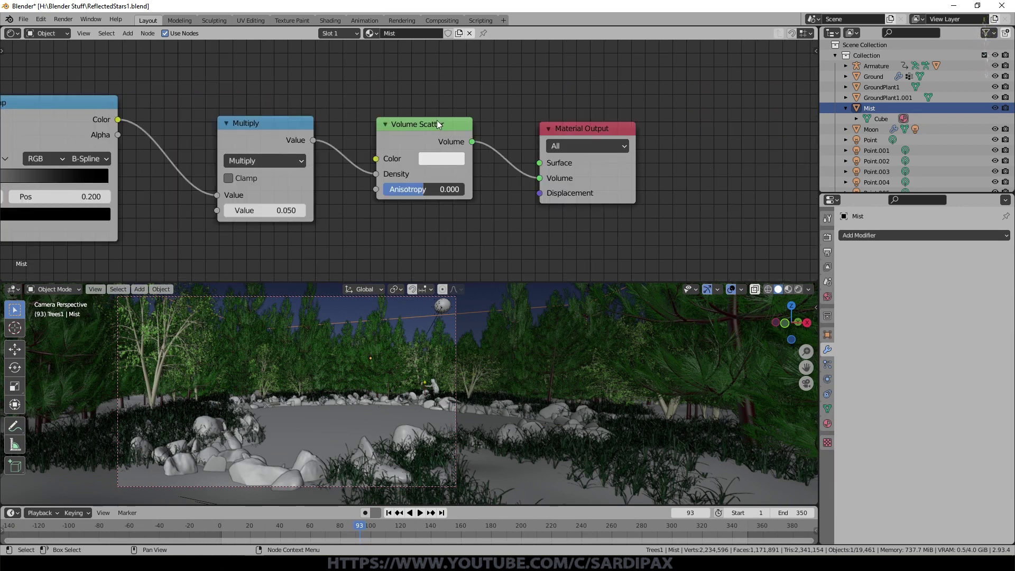
click(441, 159)
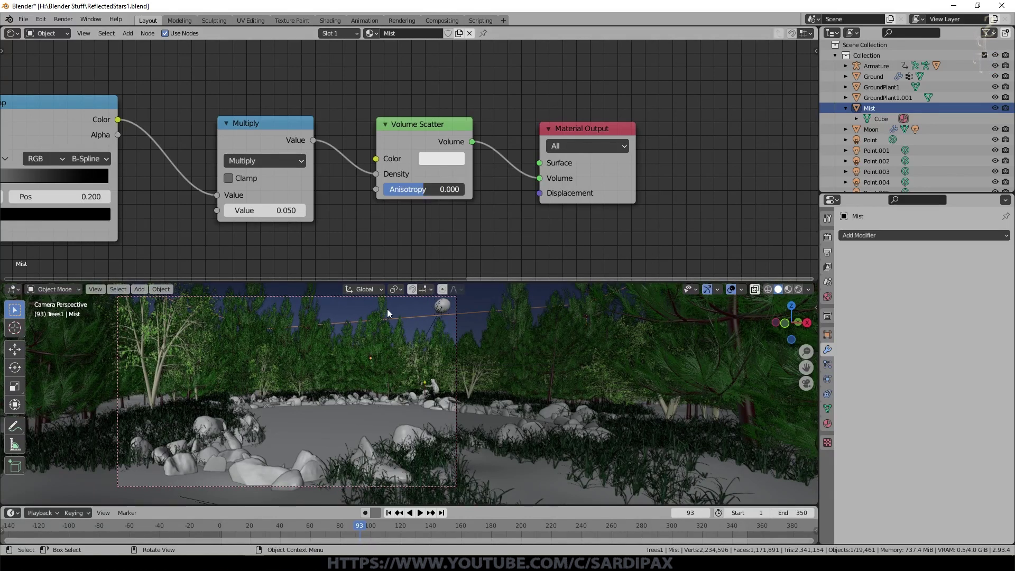
Switch the viewport to rendered shading, select the Ground and disable its Trees1 modifier in the viewport
click(798, 290)
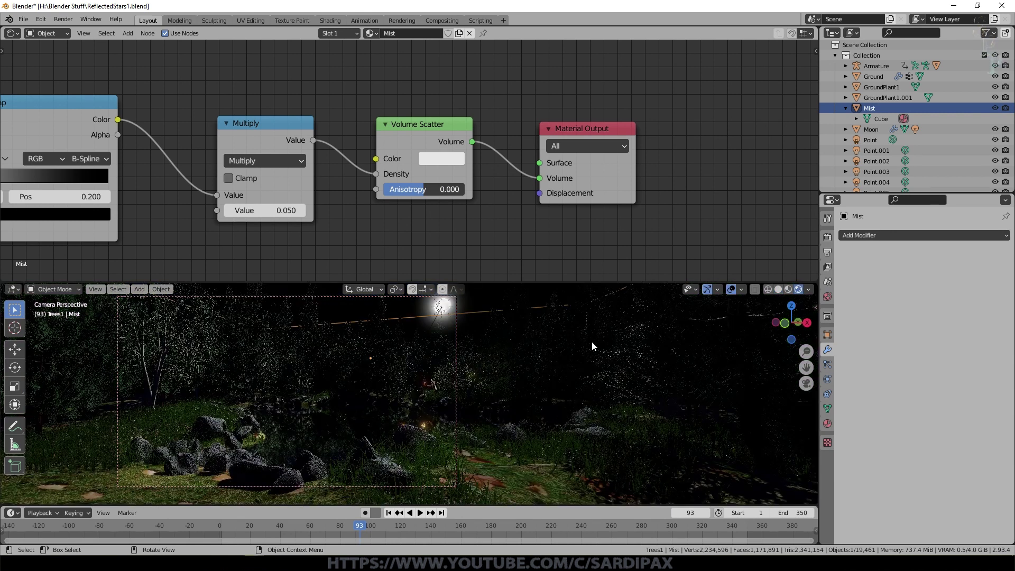
click(592, 341)
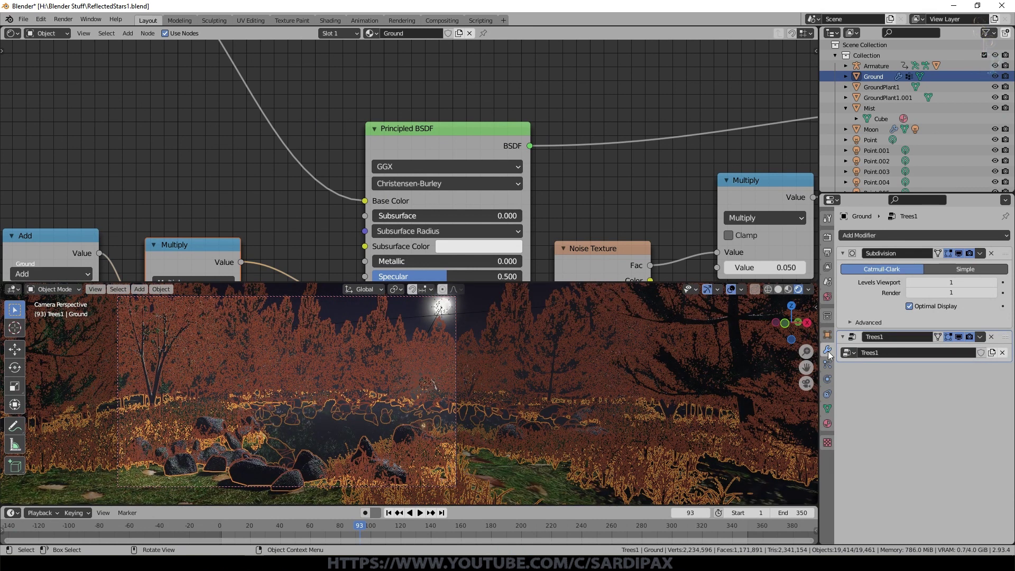
click(958, 337)
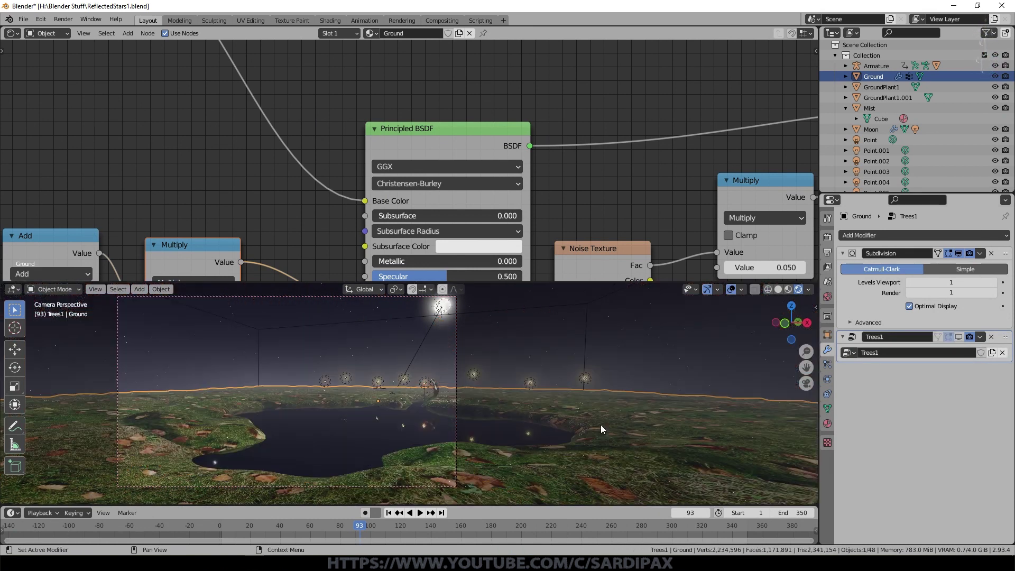
scroll(600, 424, down, 3)
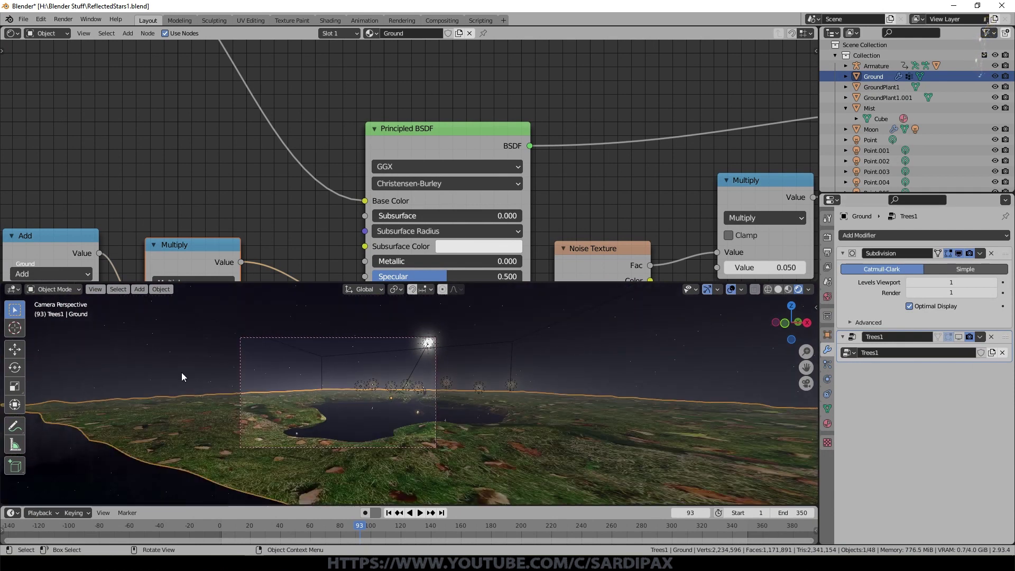